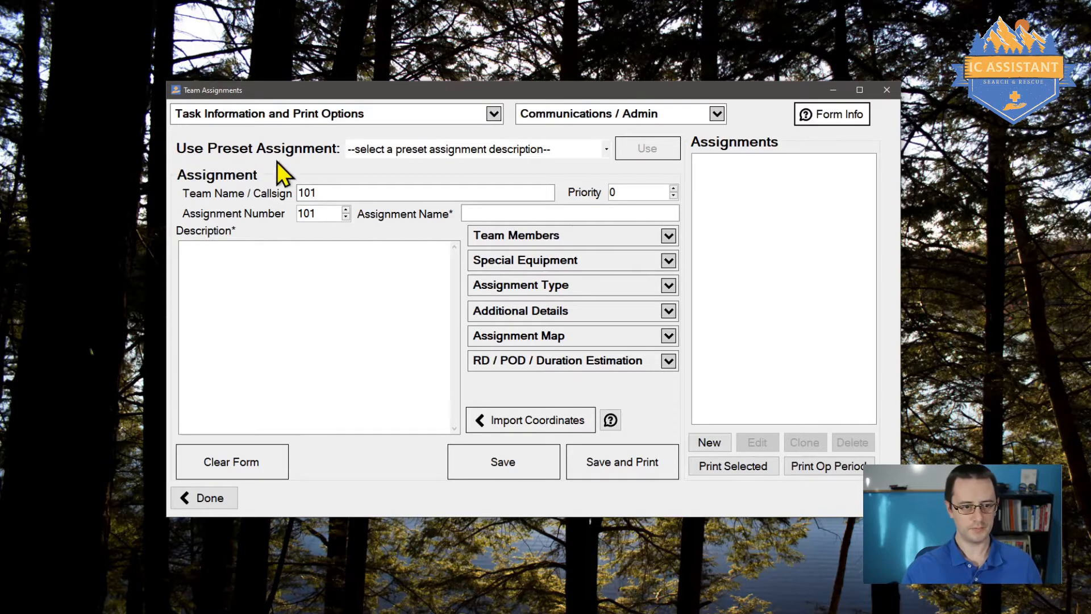
Step: Look through the preset assignment list without choosing one
left_click(454, 150)
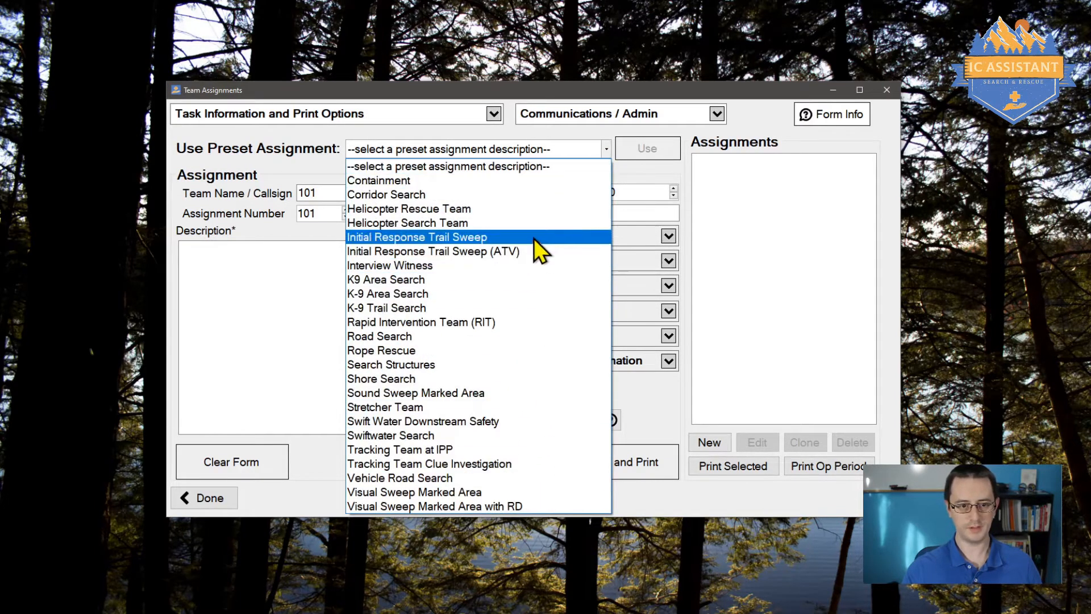
left_click(522, 148)
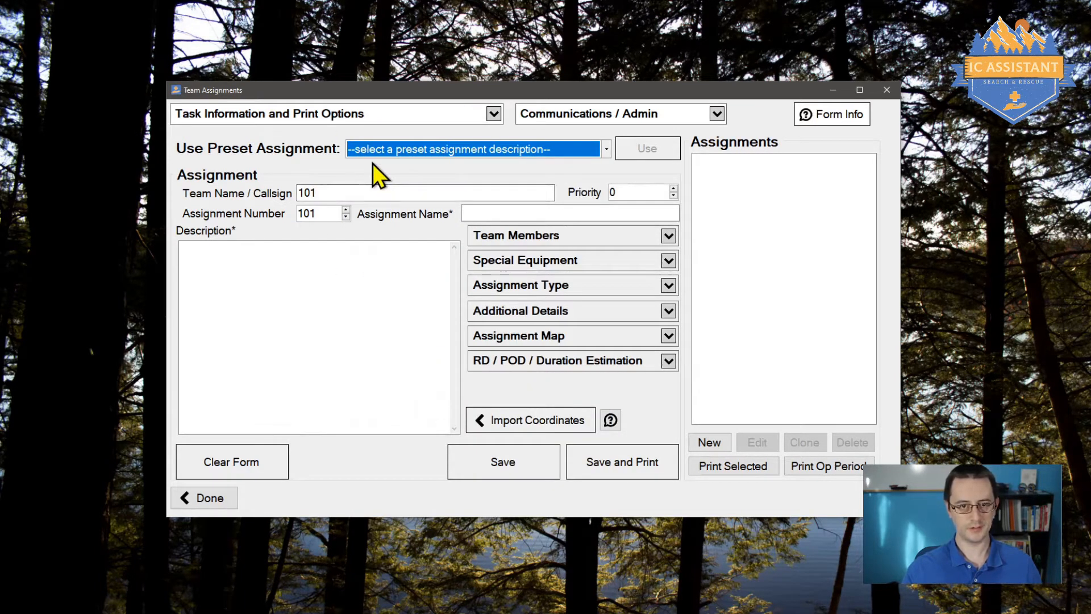
left_click(403, 150)
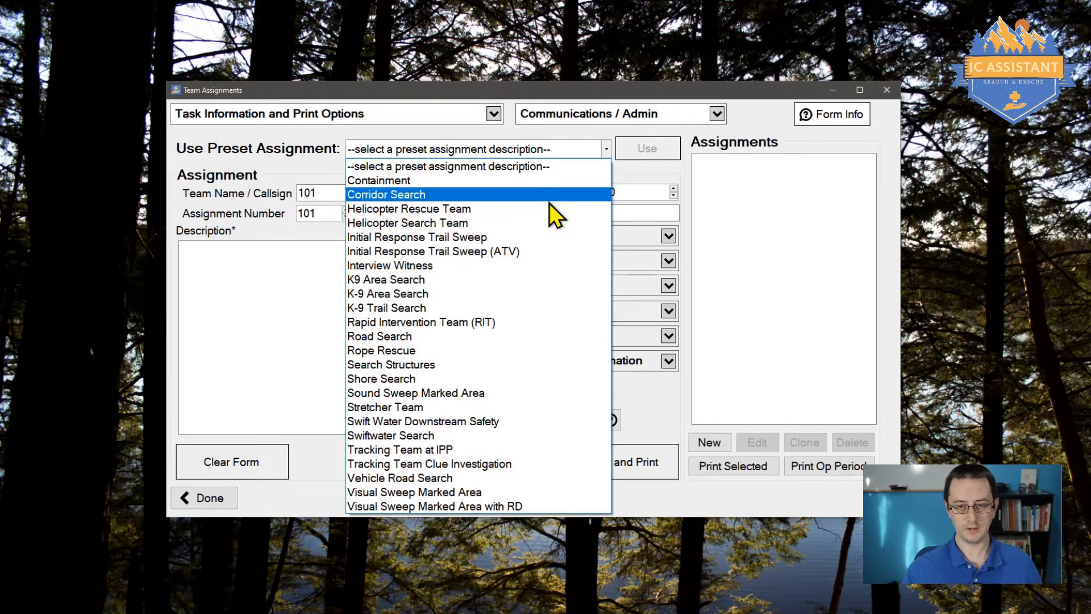
left_click(564, 148)
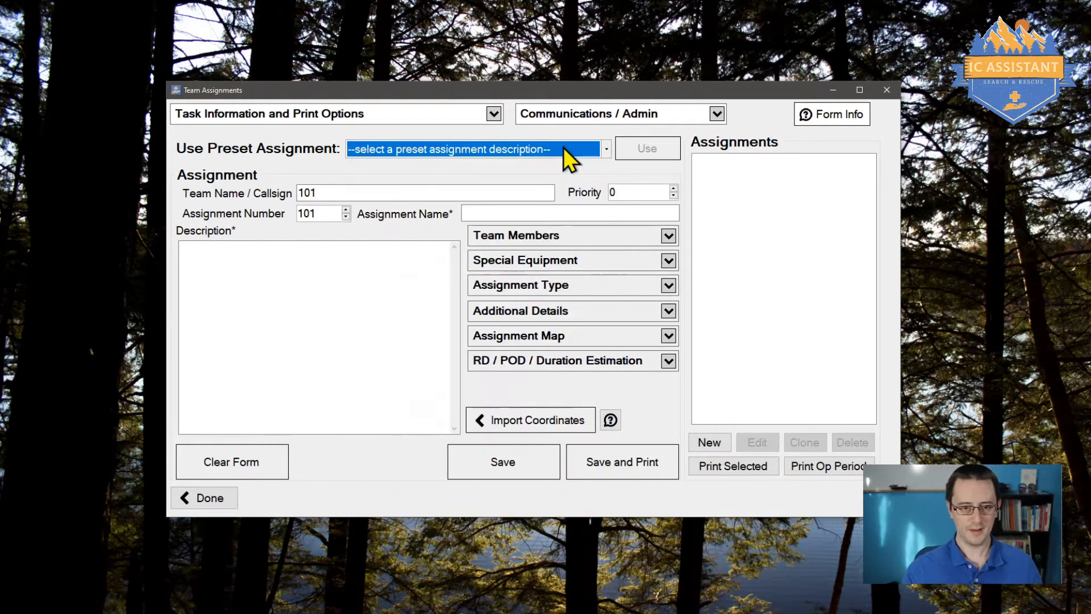
Step: Fill in team 101's callsign and set the assignment number to 101
left_click(341, 192)
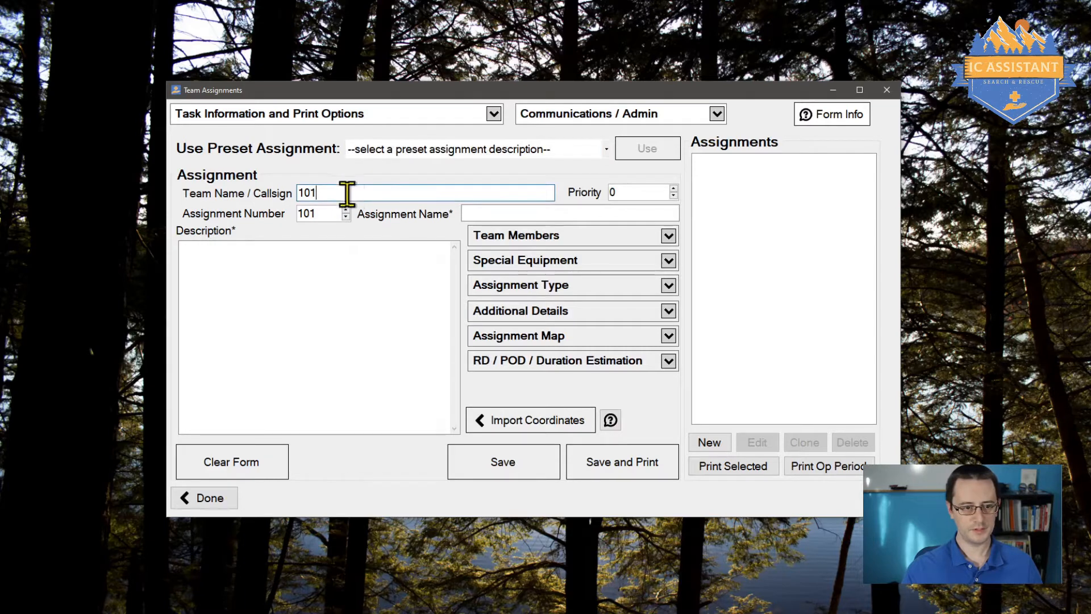
left_click(324, 213)
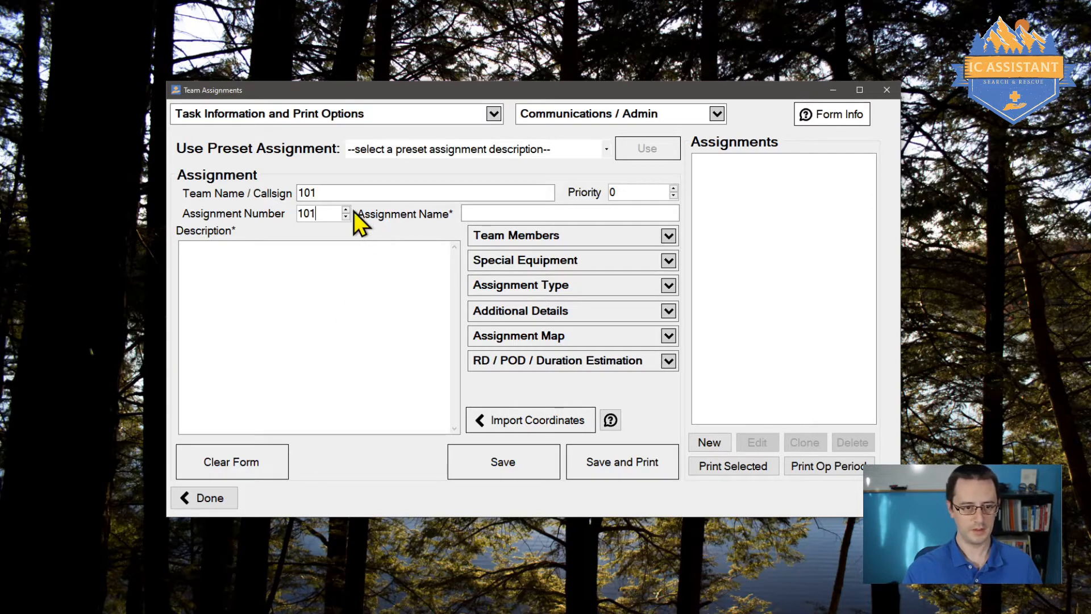
left_click(320, 192)
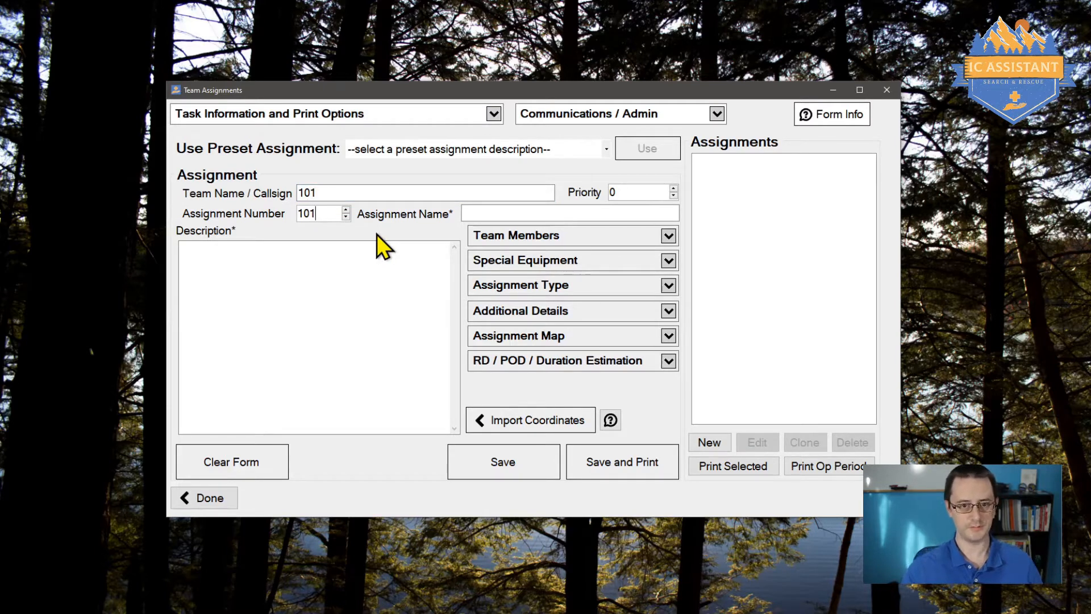
left_click(348, 210)
left_click(348, 210)
left_click(348, 210)
left_click(348, 209)
left_click(348, 210)
left_click(348, 210)
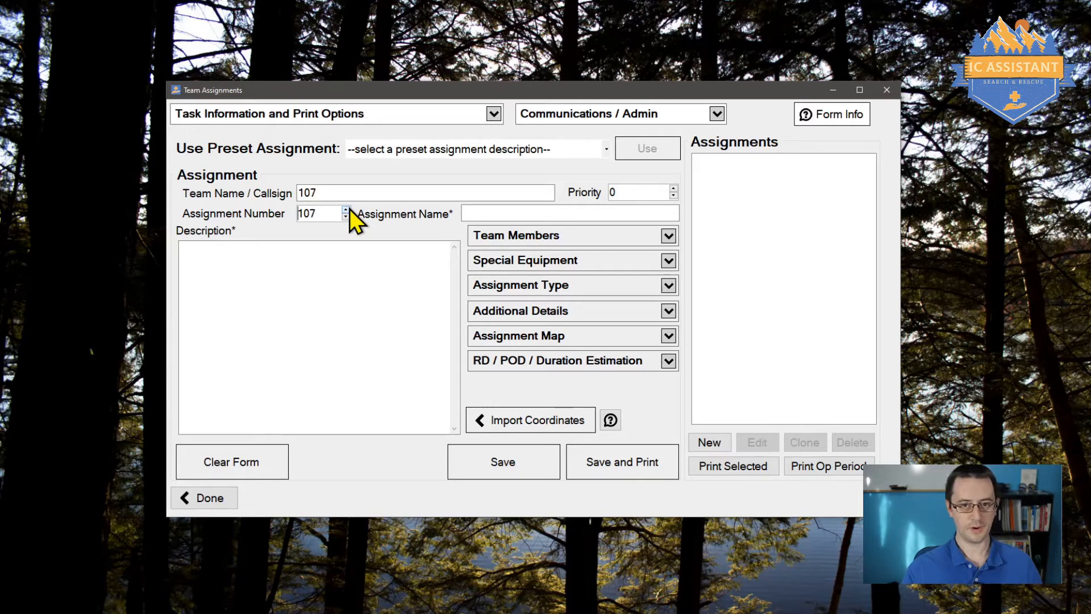
left_click(346, 217)
left_click(346, 217)
left_click(346, 217)
left_click(346, 217)
left_click(346, 217)
left_click(347, 217)
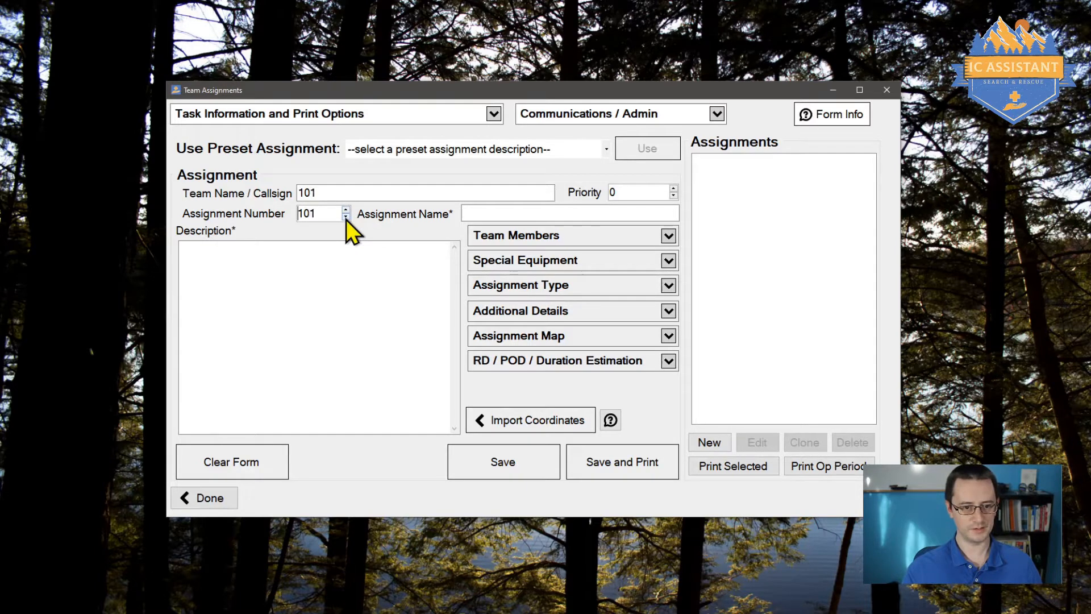
left_click(495, 213)
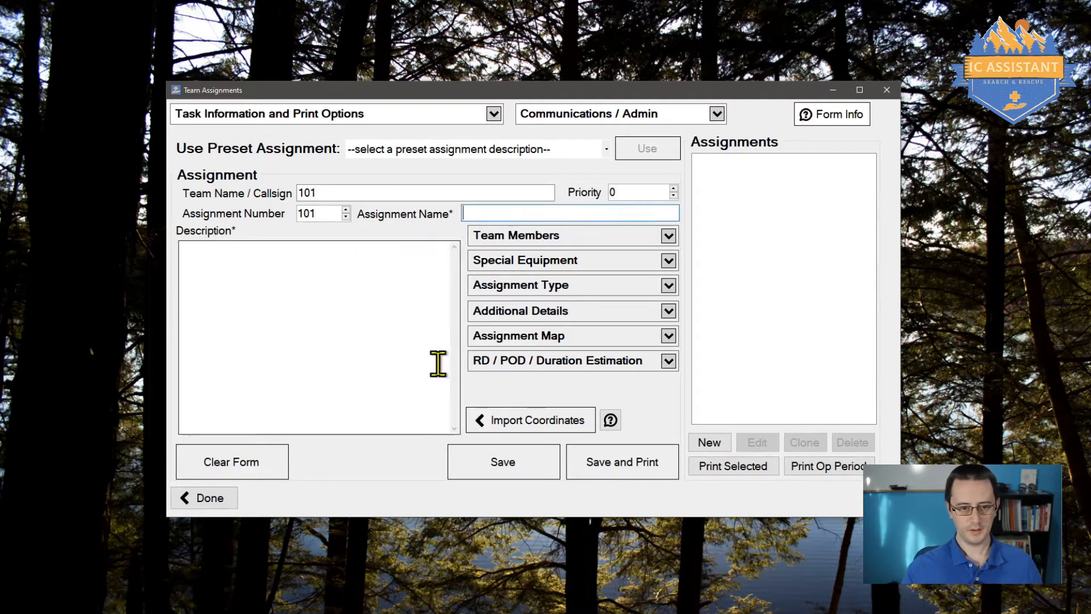
left_click(652, 192)
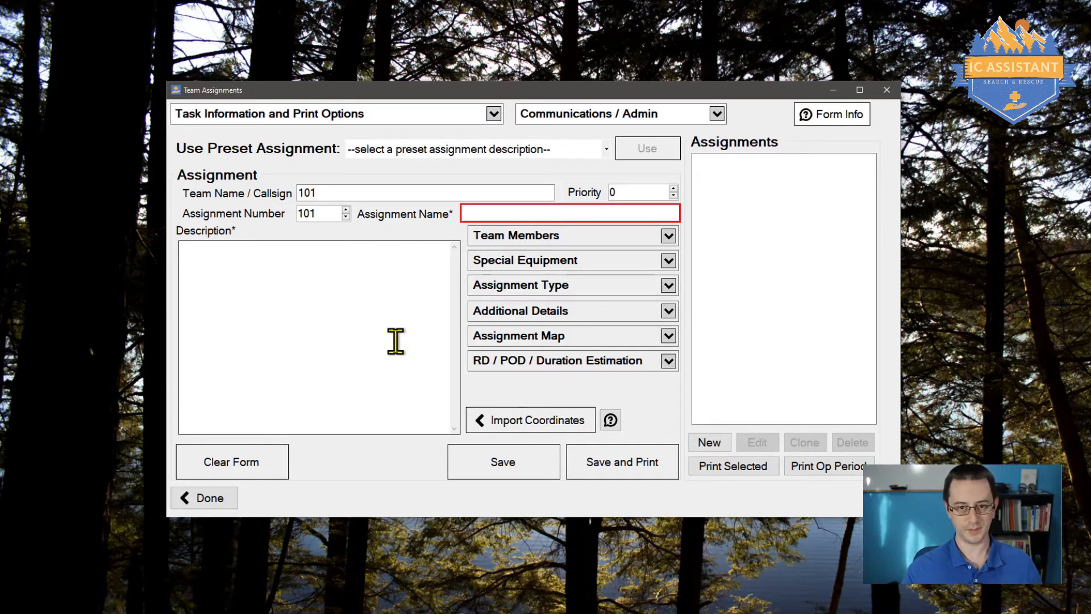
Step: Review the description and each section: roster, equipment, assignment type, details, map, RD/POD
left_click(214, 294)
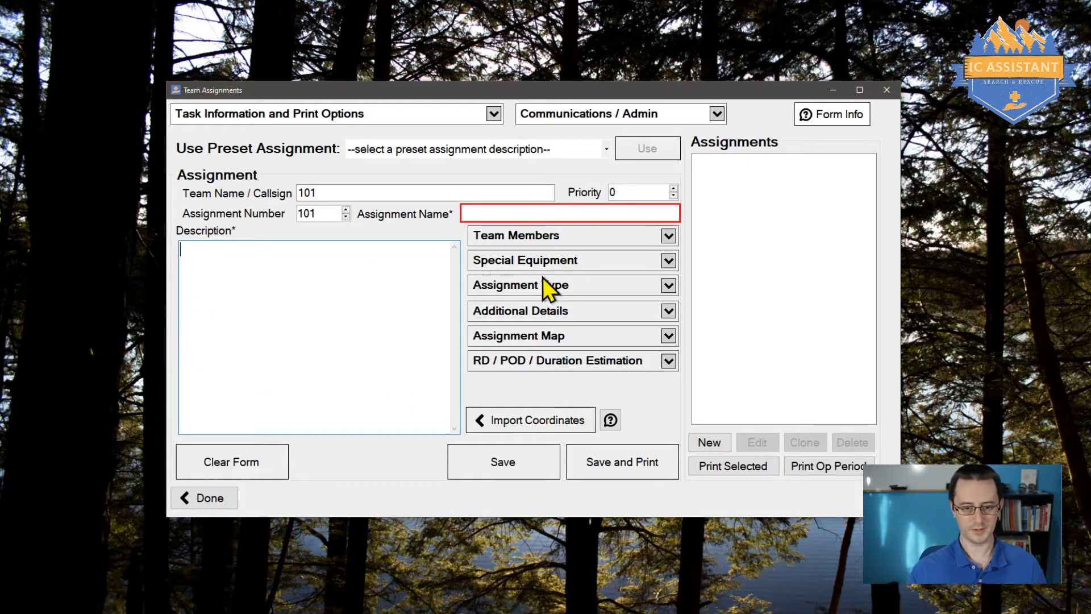
left_click(548, 238)
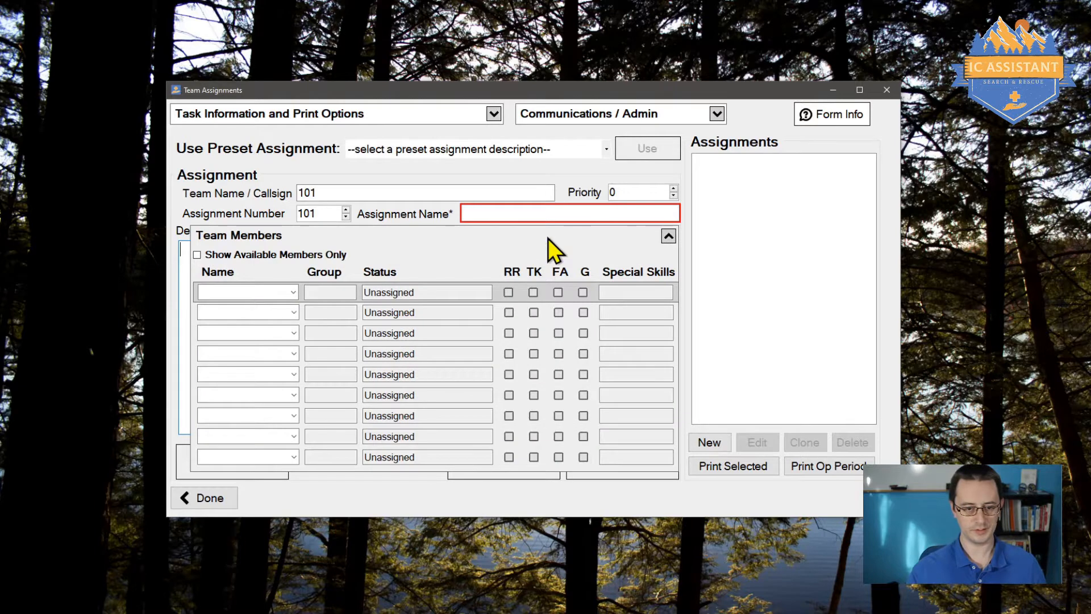
left_click(548, 238)
left_click(549, 266)
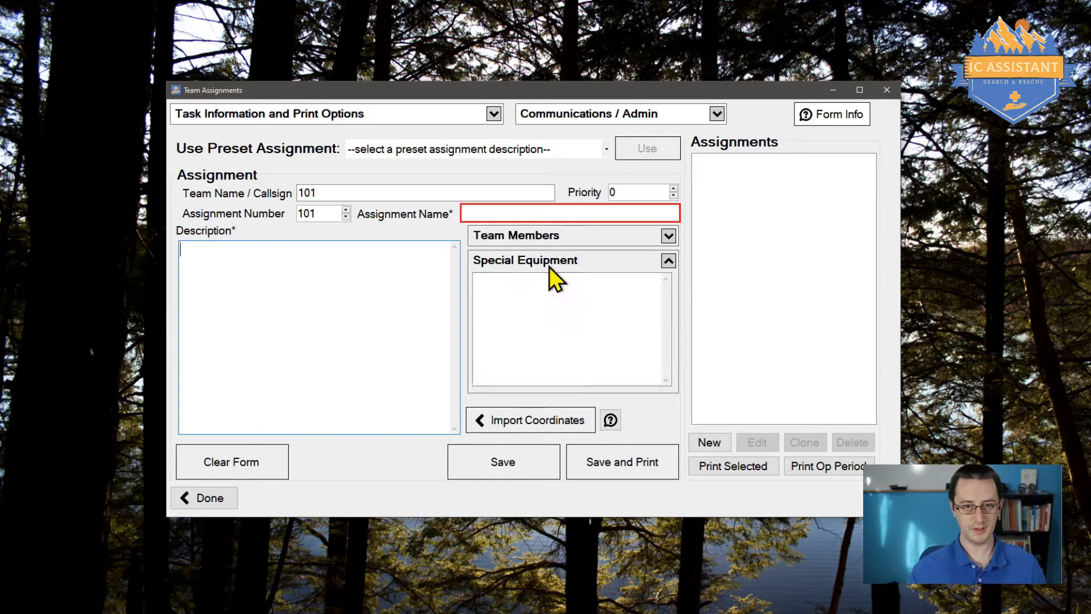
left_click(549, 267)
left_click(545, 285)
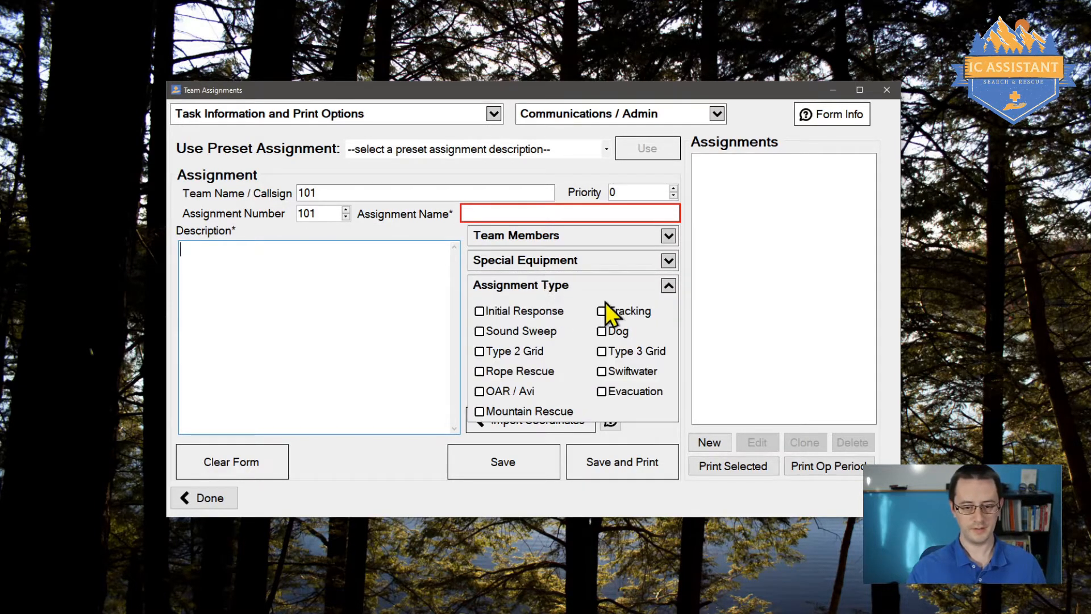
left_click(602, 288)
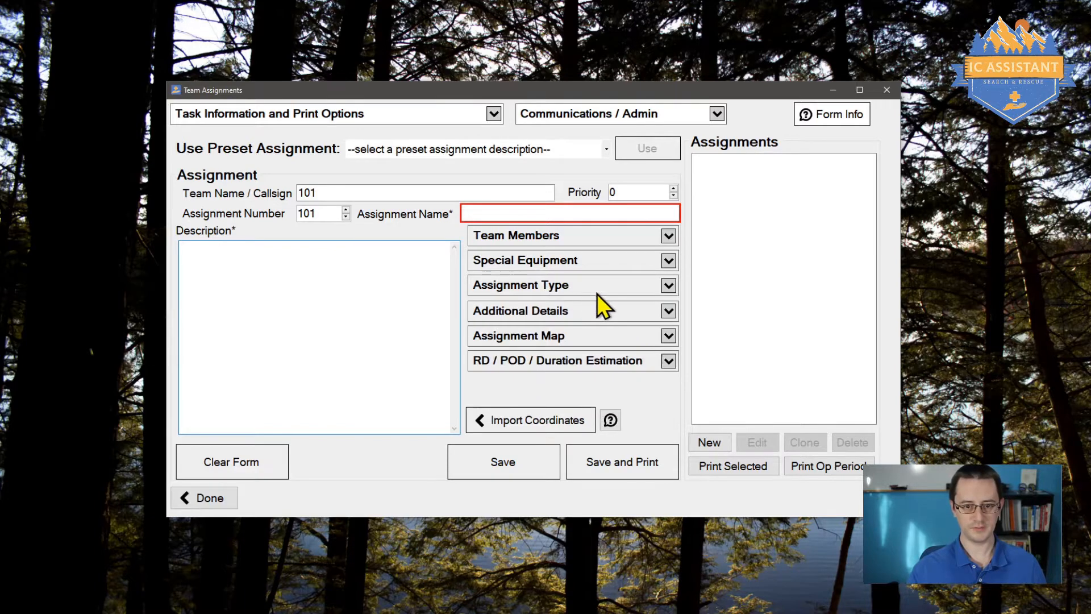
left_click(570, 308)
left_click(570, 308)
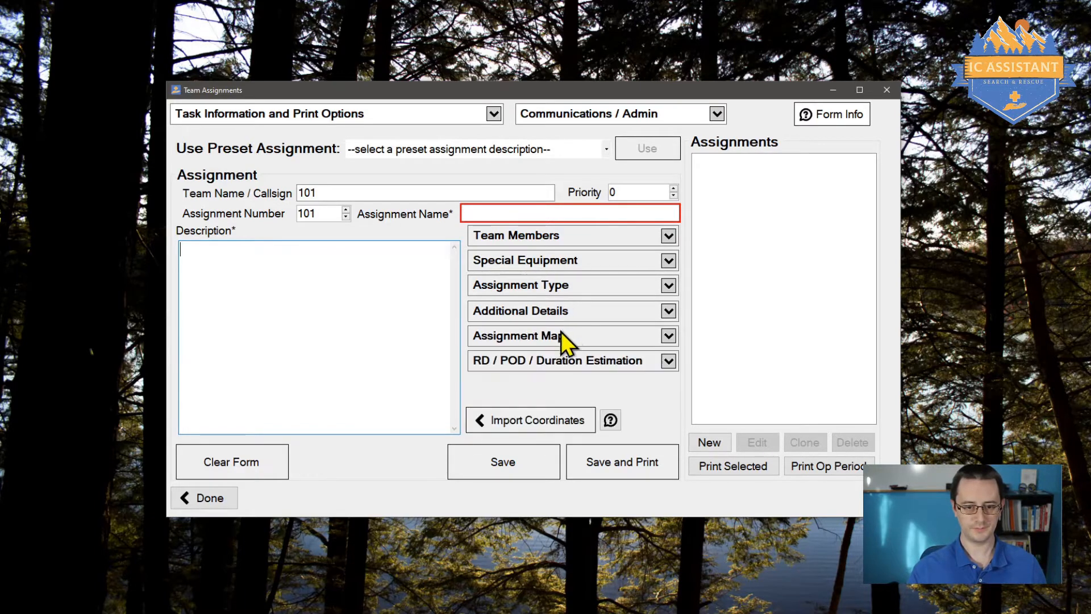
left_click(561, 334)
left_click(561, 335)
left_click(555, 361)
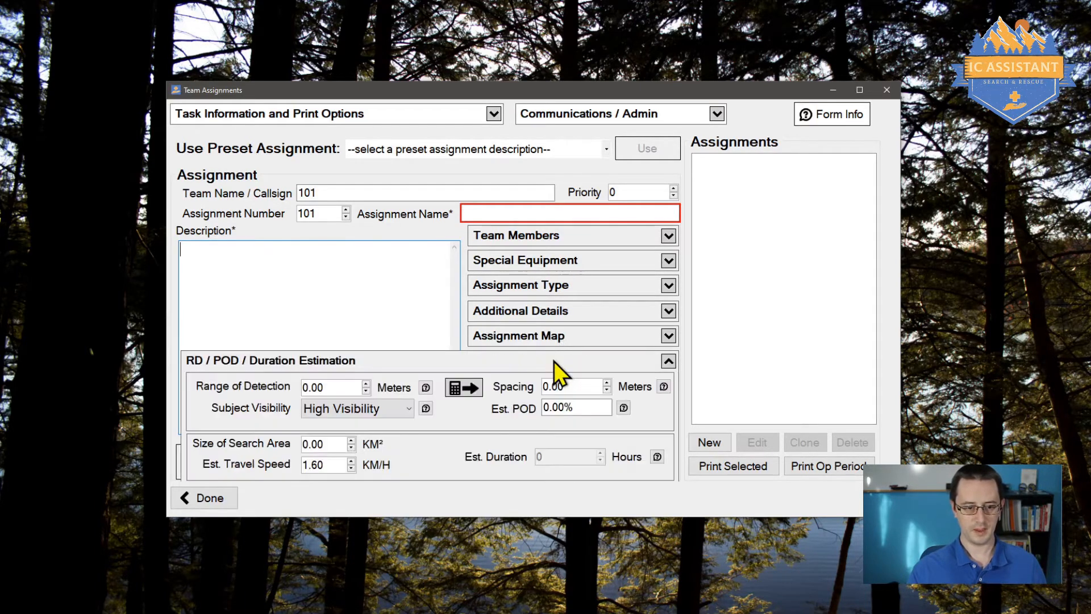
left_click(555, 364)
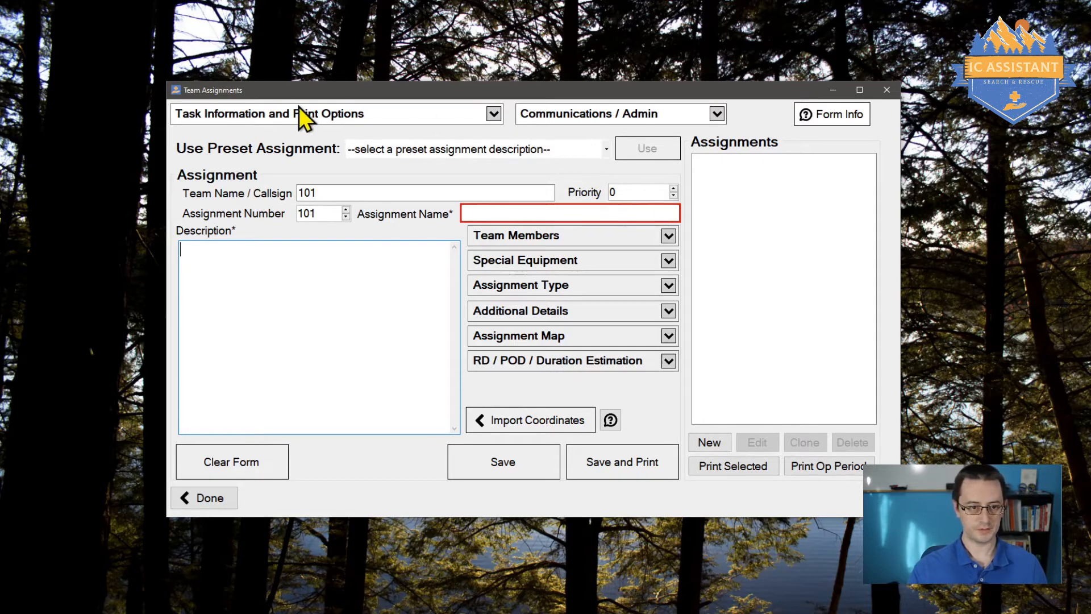
Step: Inspect the task information and print options, including the Assignments By name
left_click(495, 115)
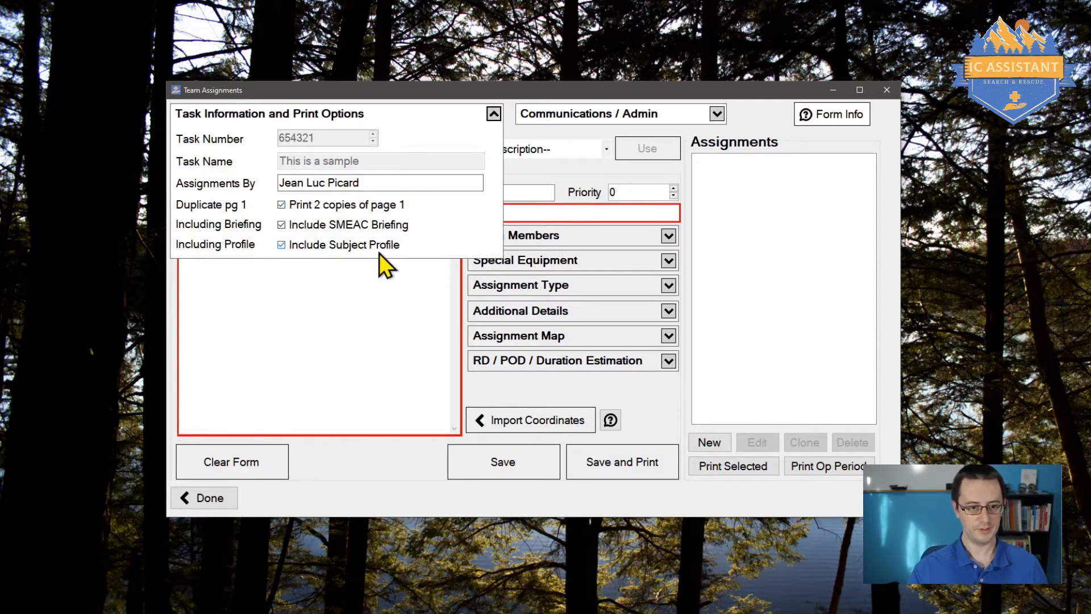
left_click_drag(379, 175, 244, 177)
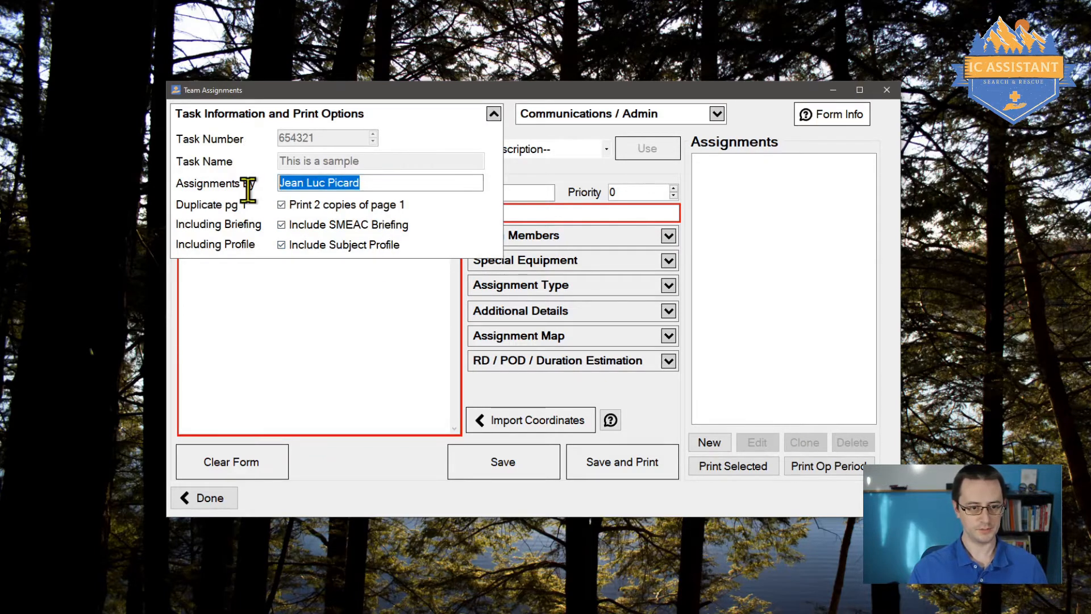
left_click(367, 182)
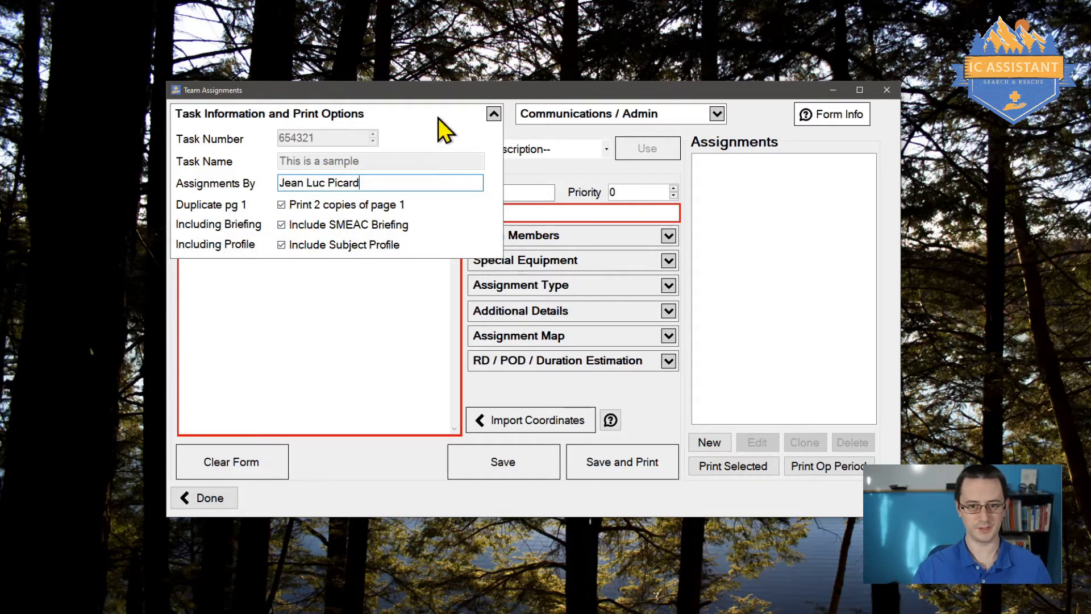
left_click(494, 114)
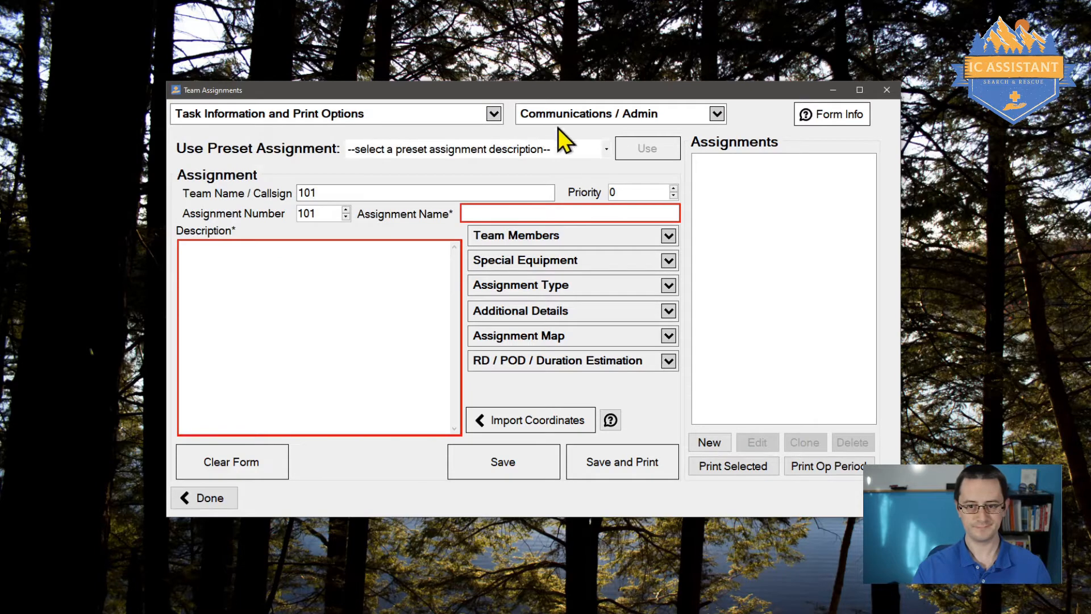
Step: Apply the Visual Sweep Marked Area with RD preset to the form
left_click(595, 147)
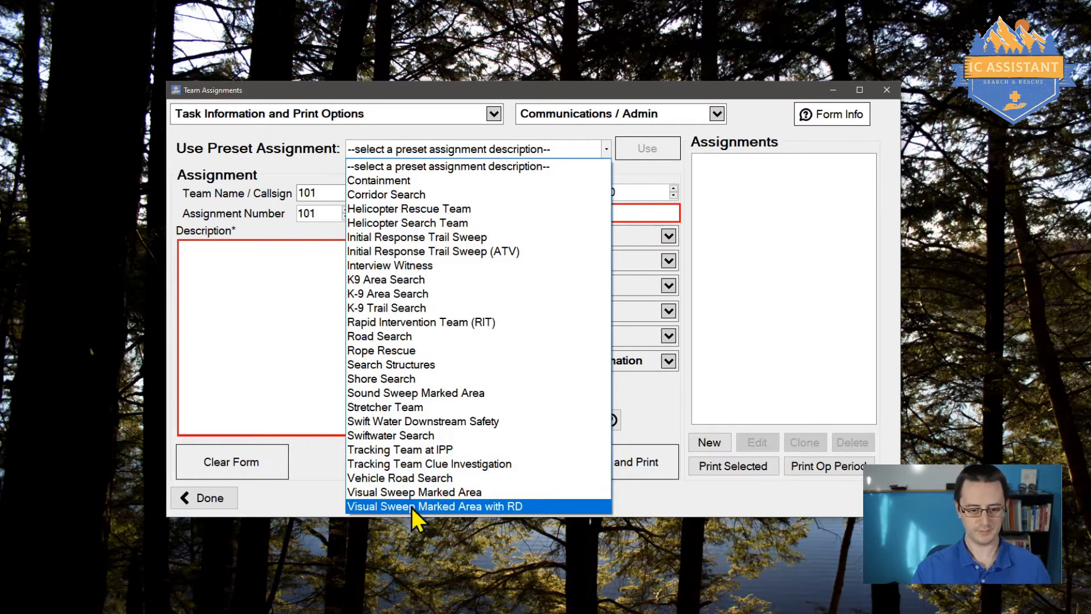
left_click(520, 506)
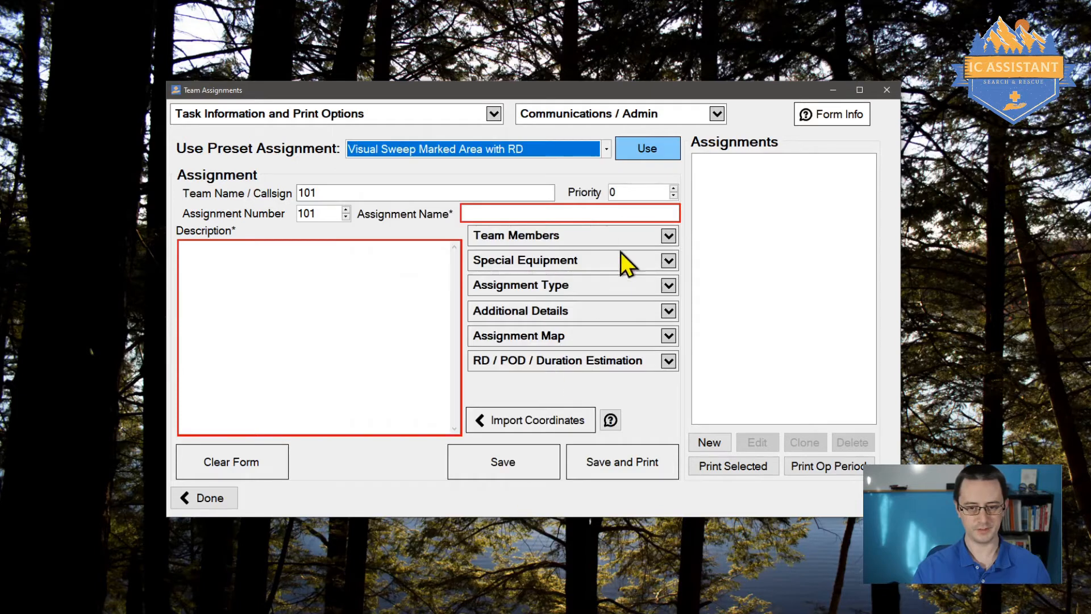
left_click(646, 147)
left_click(648, 143)
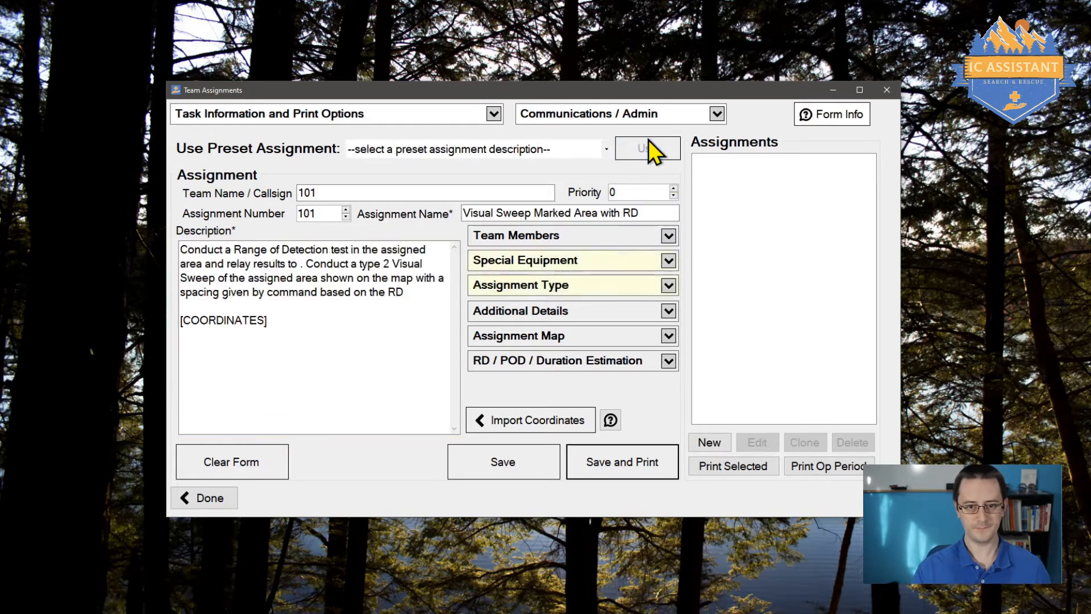
left_click(531, 145)
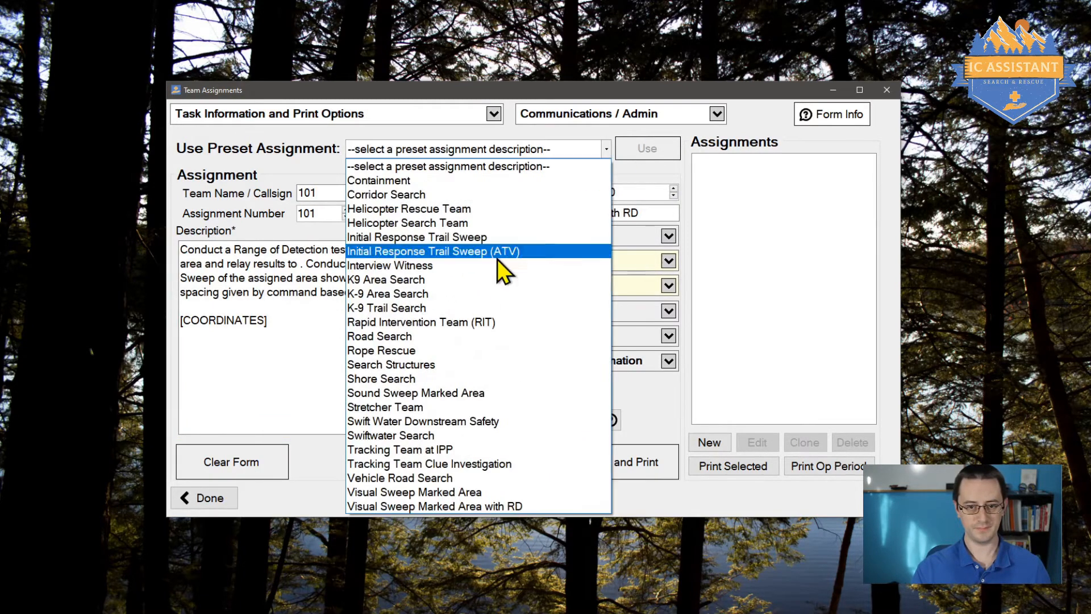
left_click(535, 145)
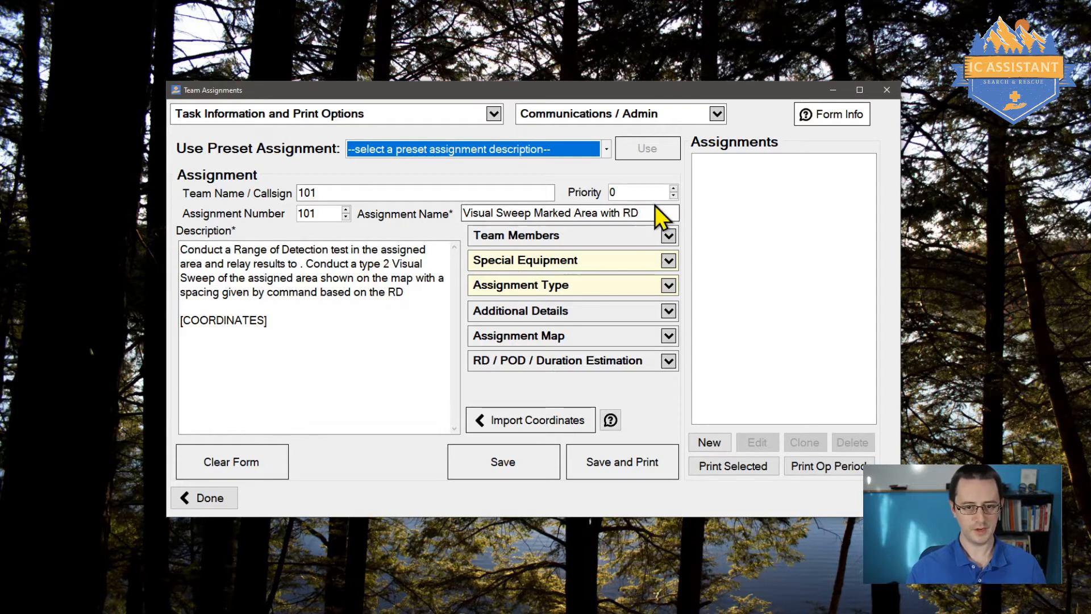
Step: Check the preset's name, description, GPS equipment and Type 2 Grid assignment type
left_click_drag(654, 208, 434, 235)
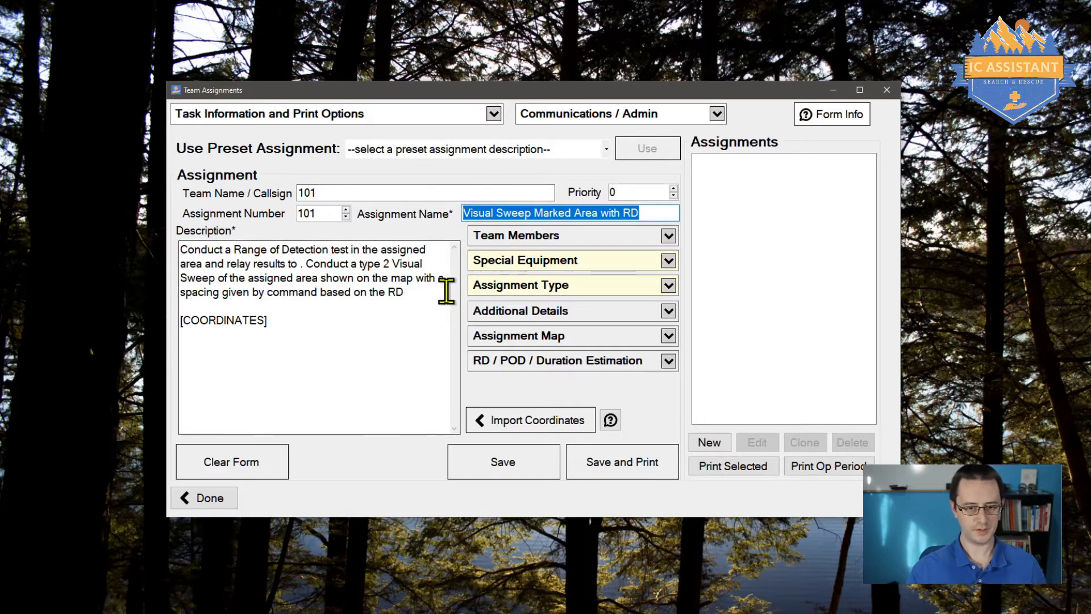
left_click_drag(330, 346, 125, 240)
left_click(406, 345)
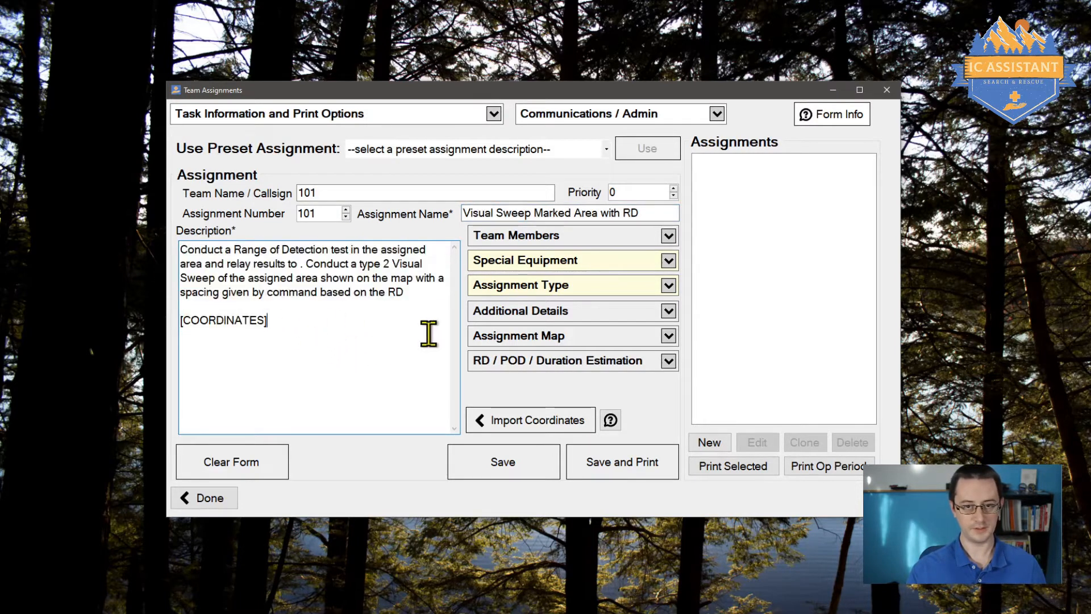
left_click(523, 261)
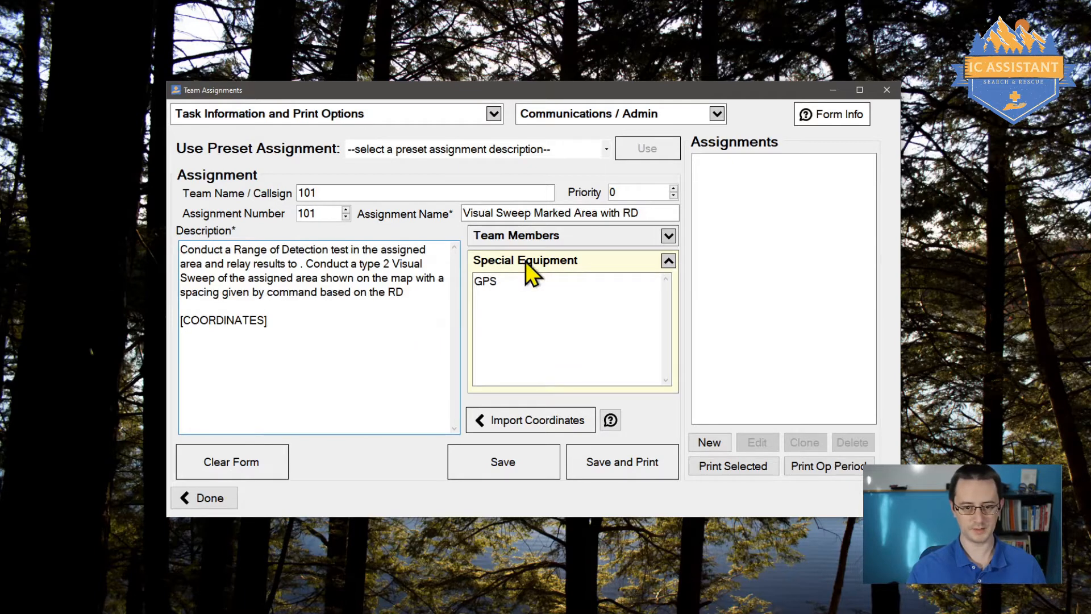
left_click(528, 267)
left_click(535, 286)
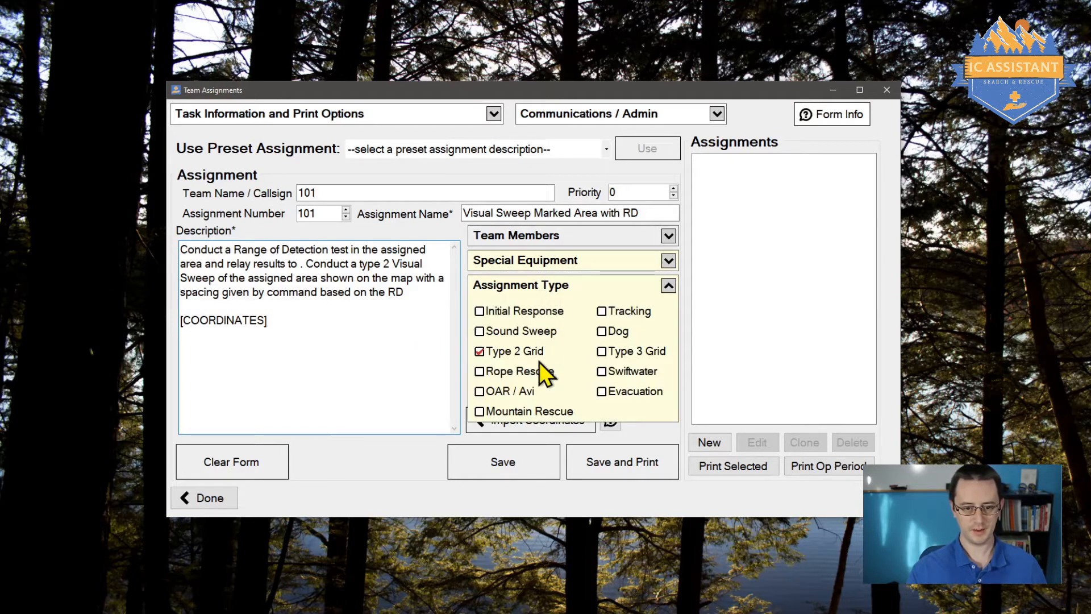
left_click(559, 286)
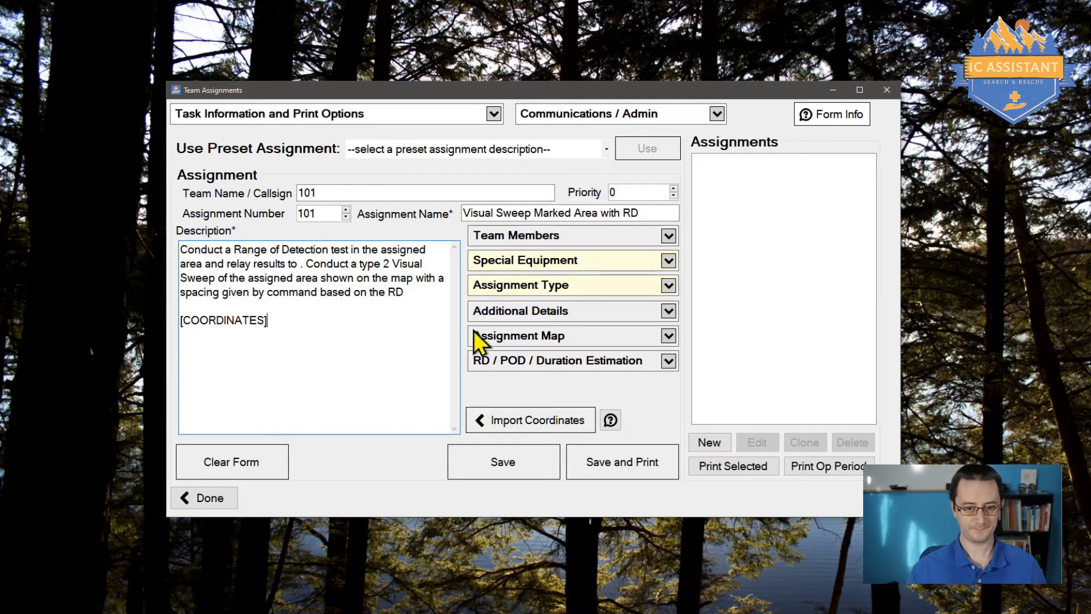
left_click(429, 150)
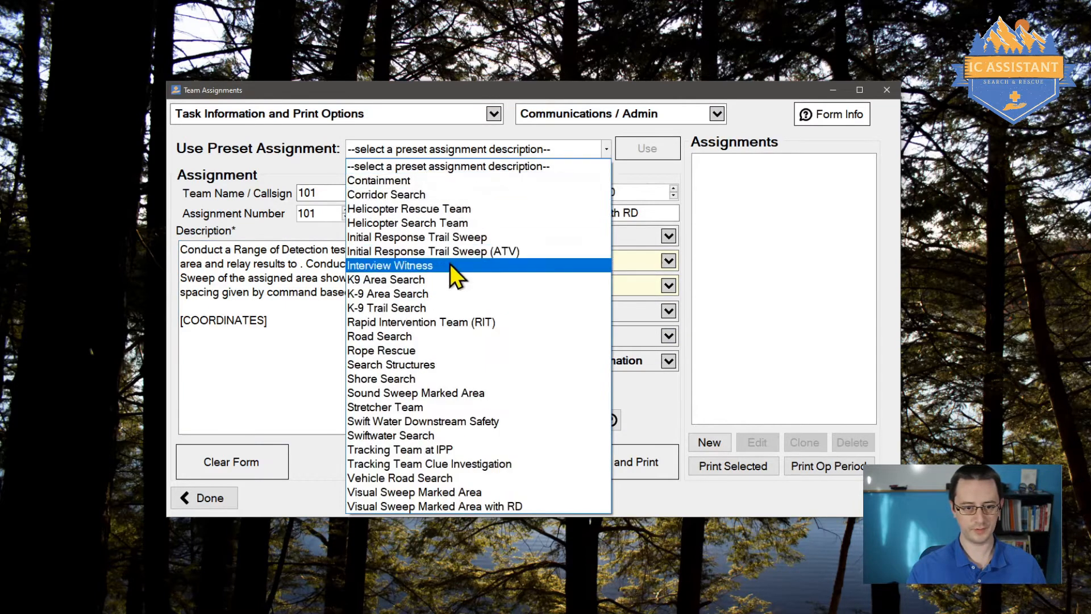
Step: Try the Helicopter Rescue Team preset and review its description, equipment and assignment type
left_click(455, 209)
left_click(649, 151)
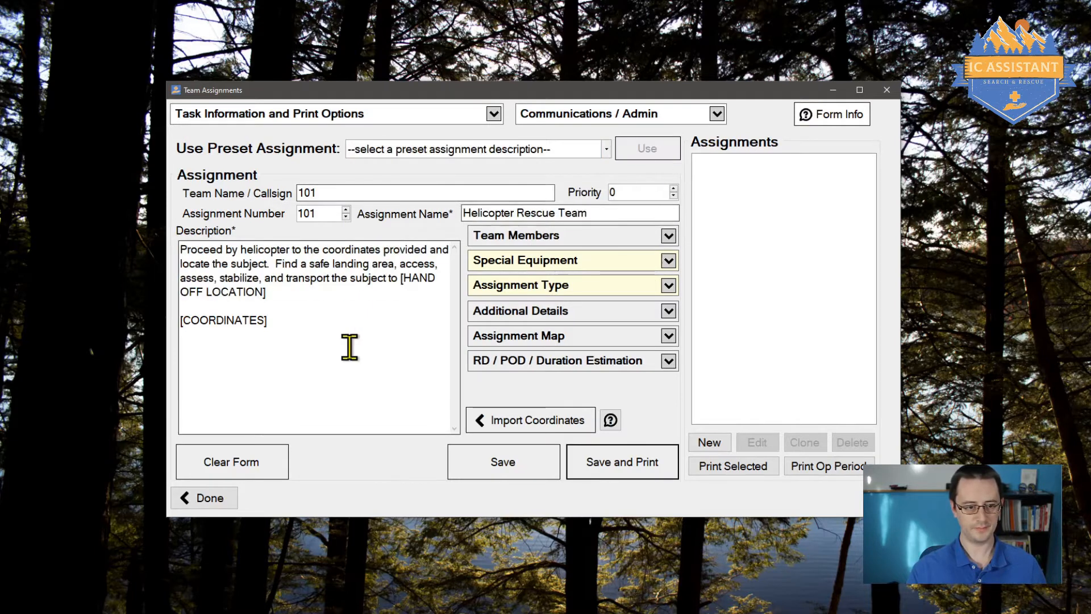
left_click_drag(348, 346, 149, 248)
left_click(390, 341)
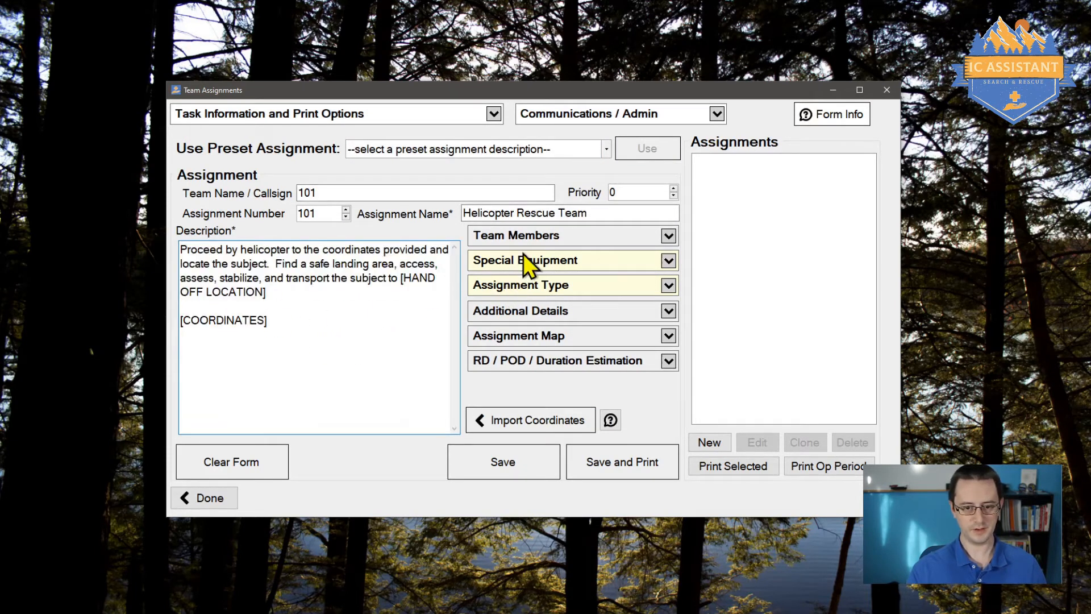
left_click(579, 263)
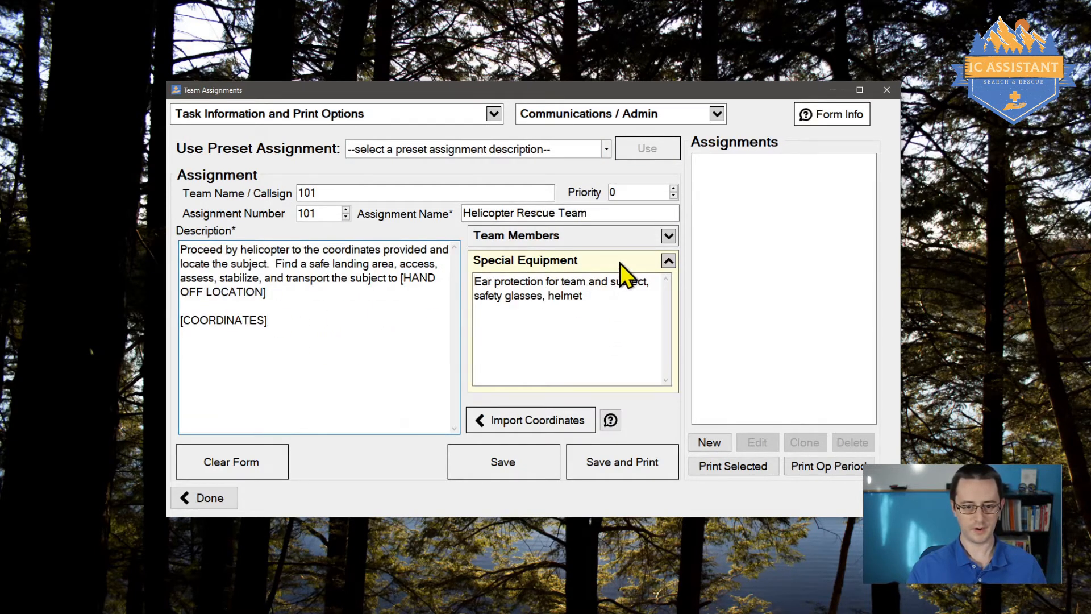
left_click(619, 263)
left_click(569, 285)
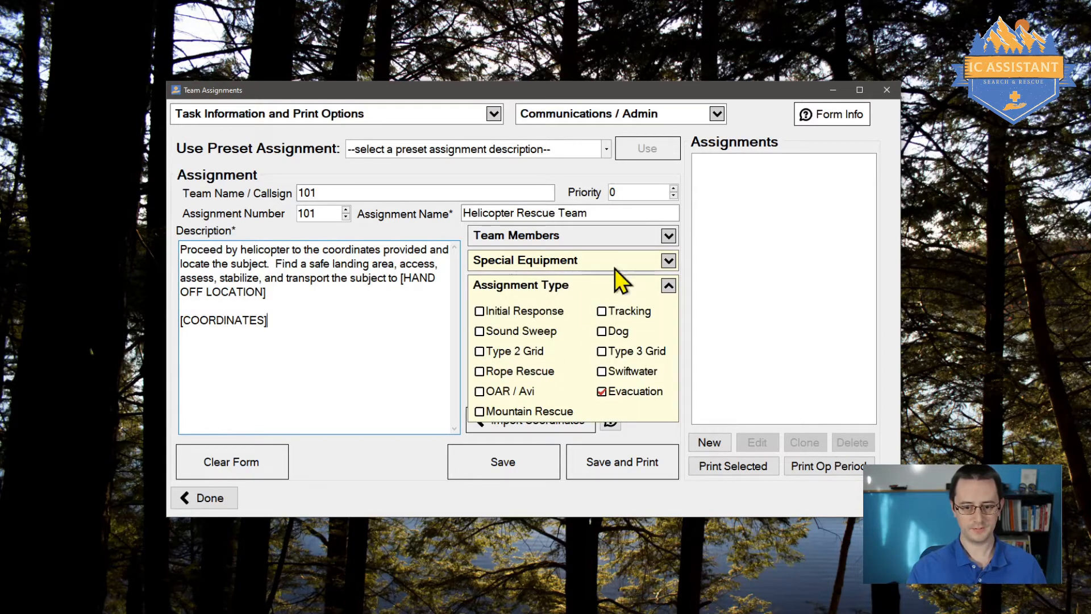
left_click(589, 283)
Step: Switch the form back to the Visual Sweep Marked Area with RD preset
left_click(581, 149)
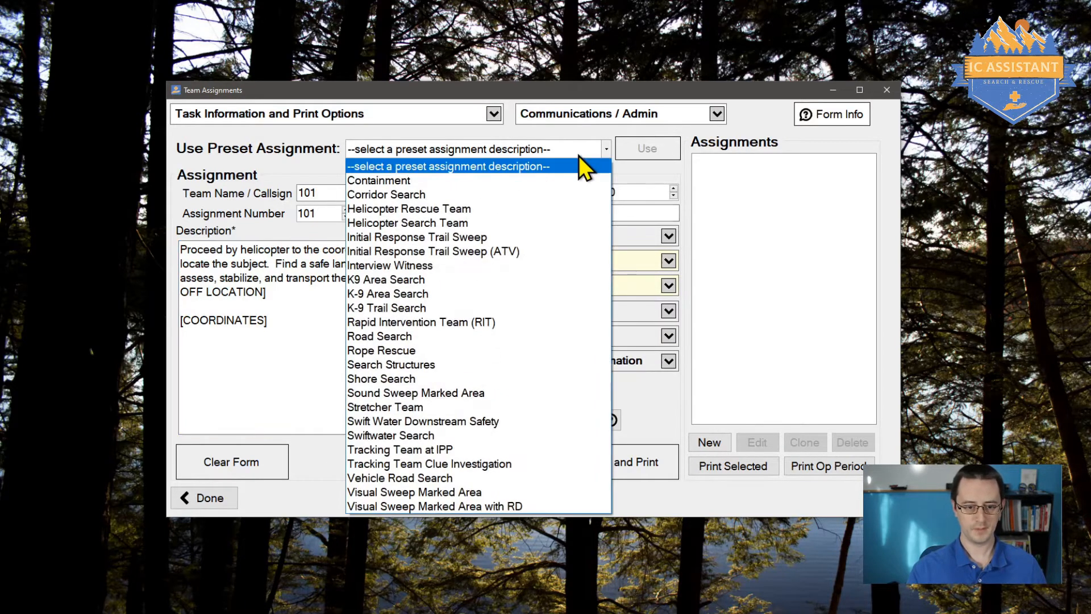
left_click(511, 504)
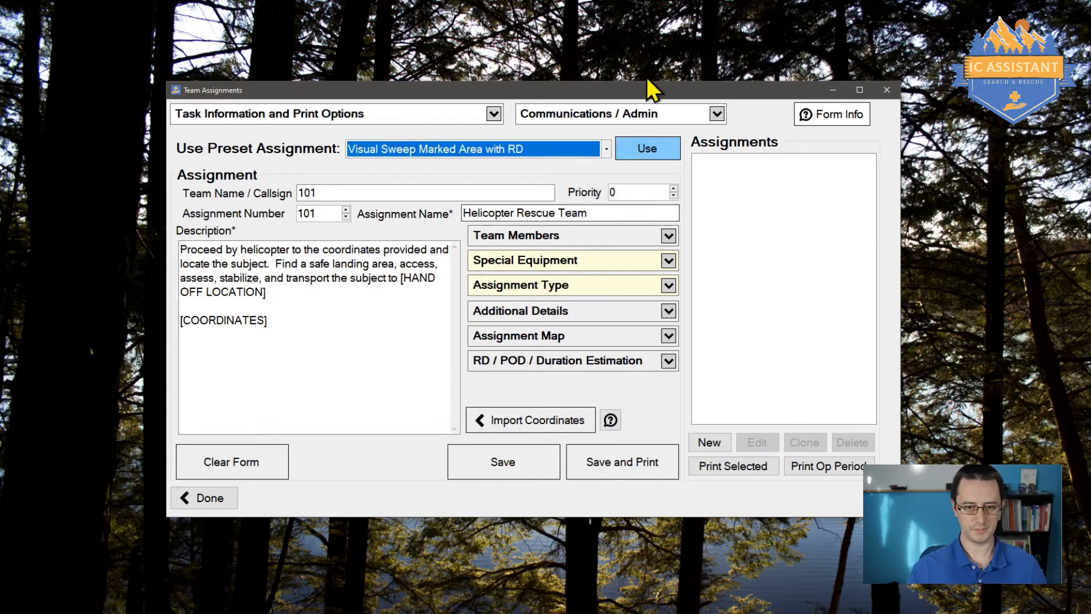
left_click(643, 146)
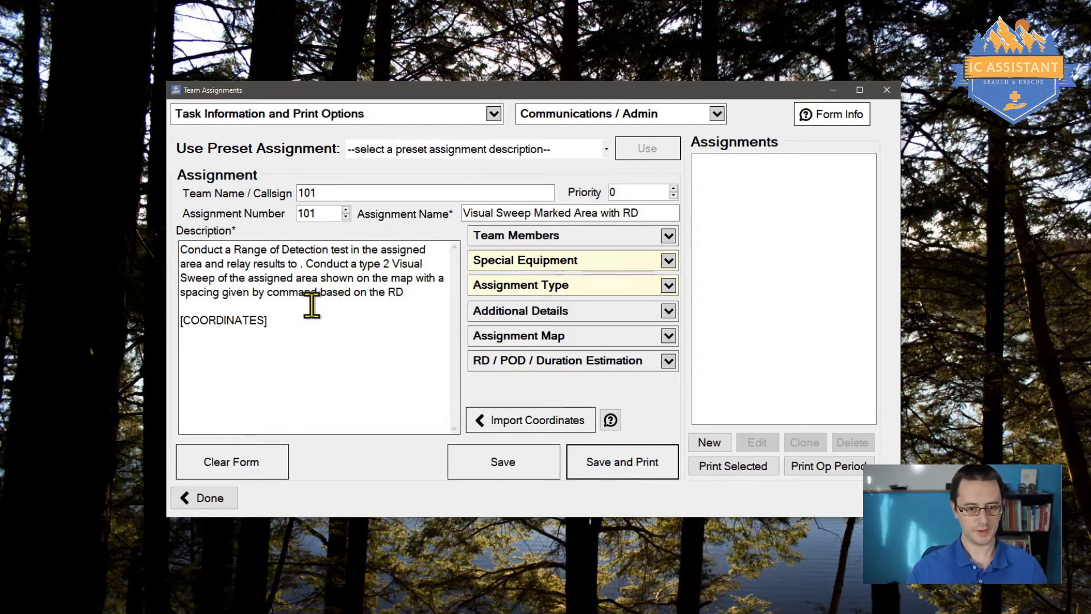
Step: Add 'Be sure to check under things.', delete [COORDINATES], then save and print
left_click(410, 288)
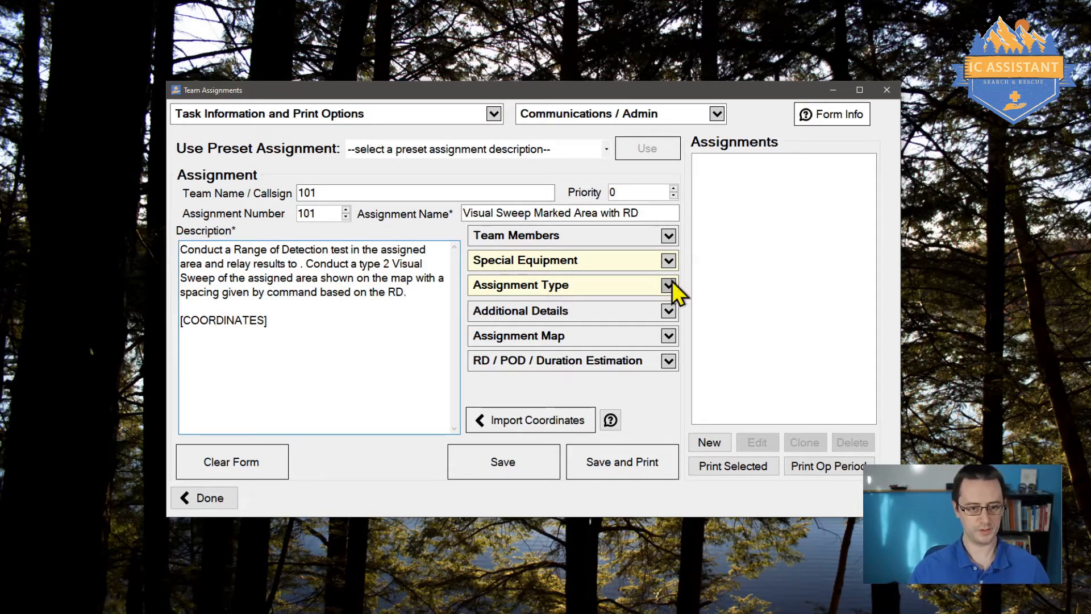
type(".")
key("Return")
key("Return")
type("Be sure to c")
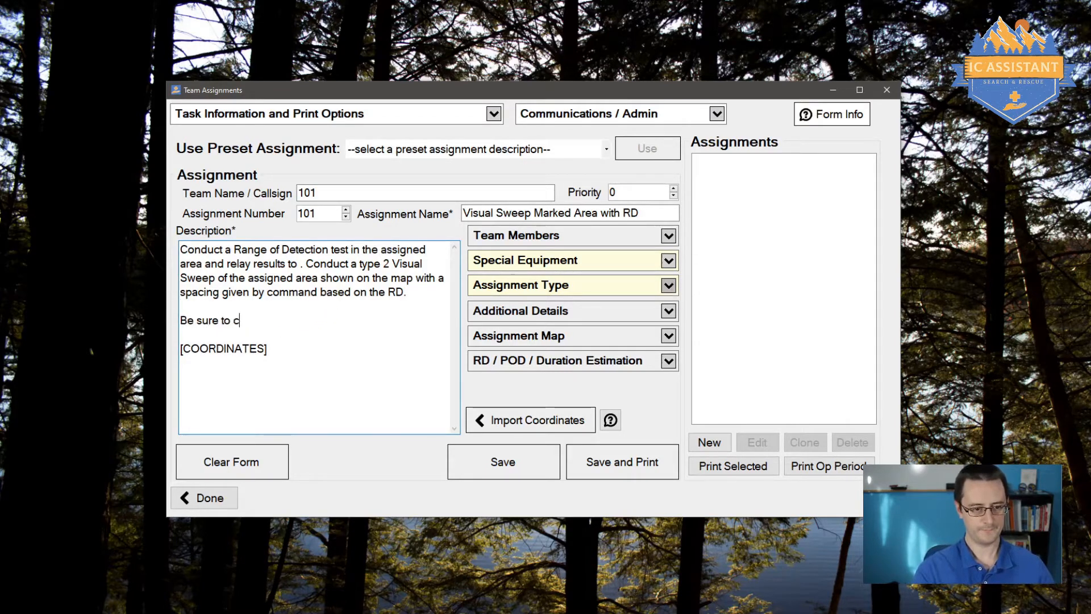
type("heck under things.")
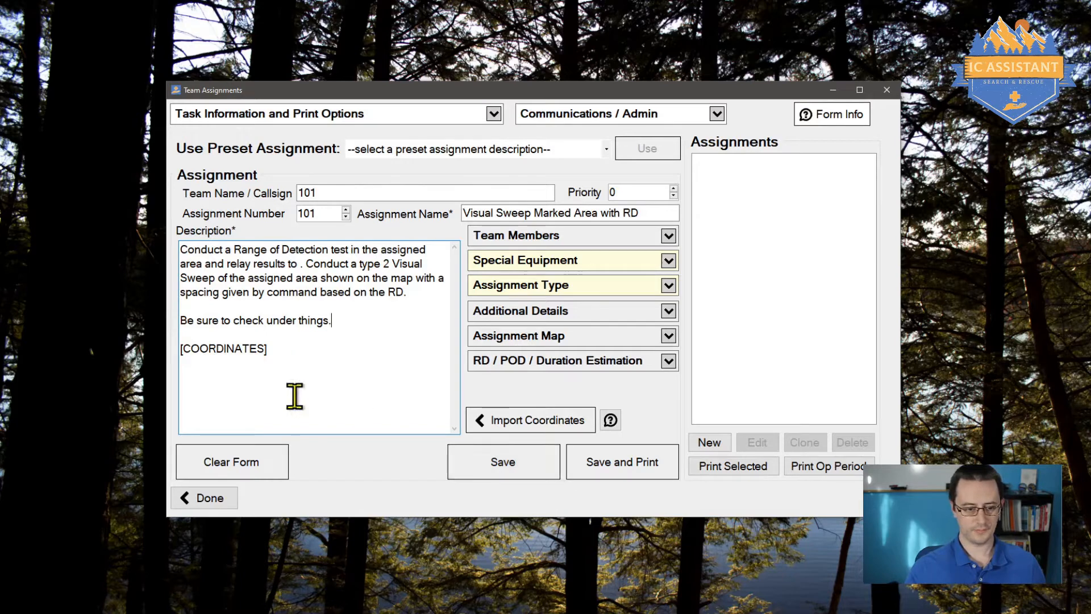
double_click(223, 348)
key("Delete")
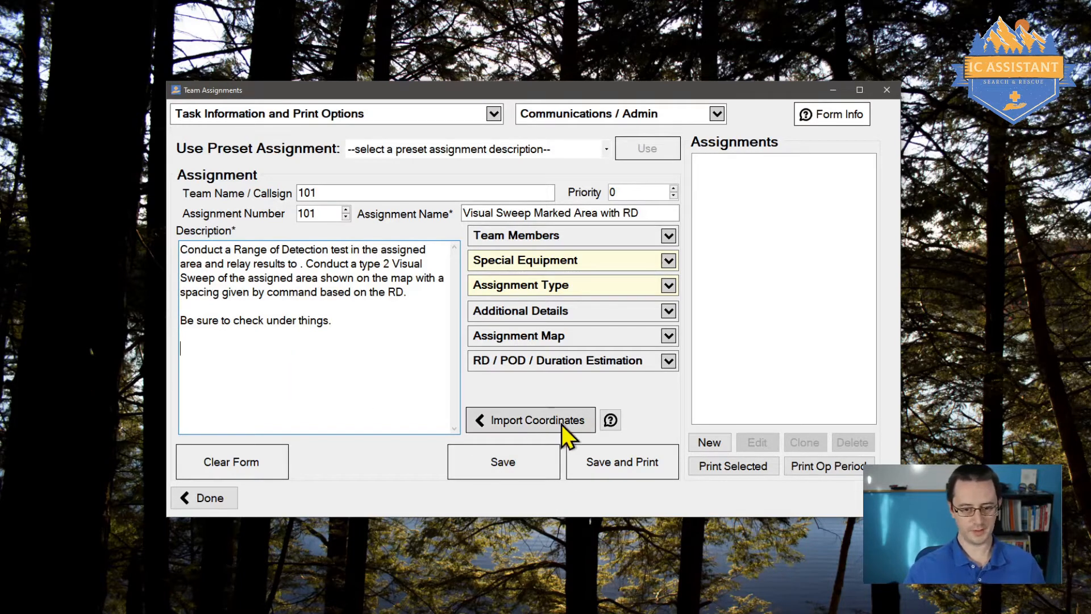
left_click(636, 459)
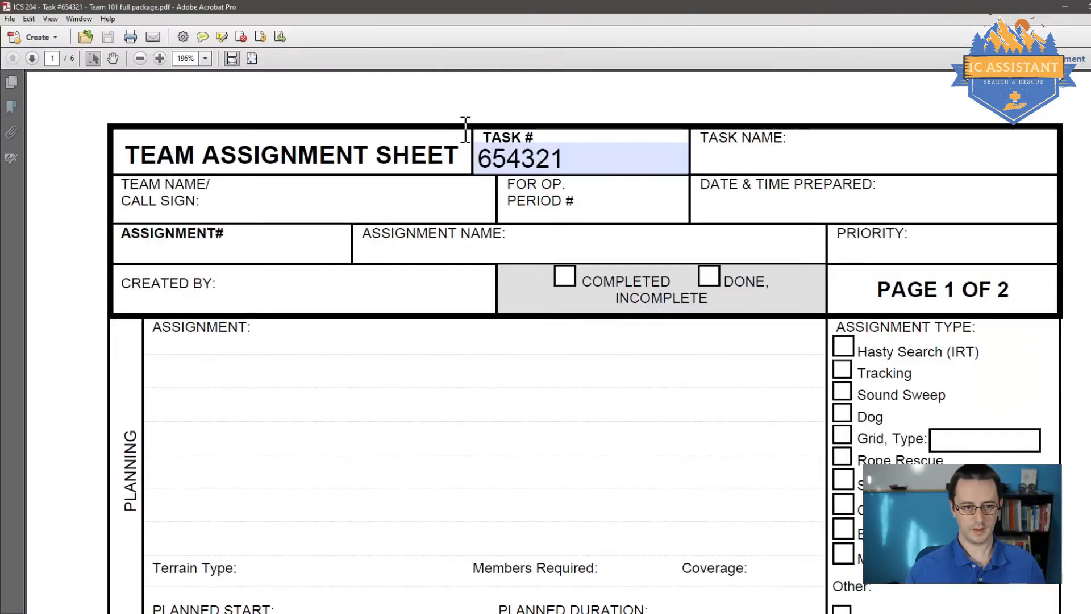
Step: Fit the page and scroll through pages 1–6 of the Team 101 package PDF
left_click(252, 59)
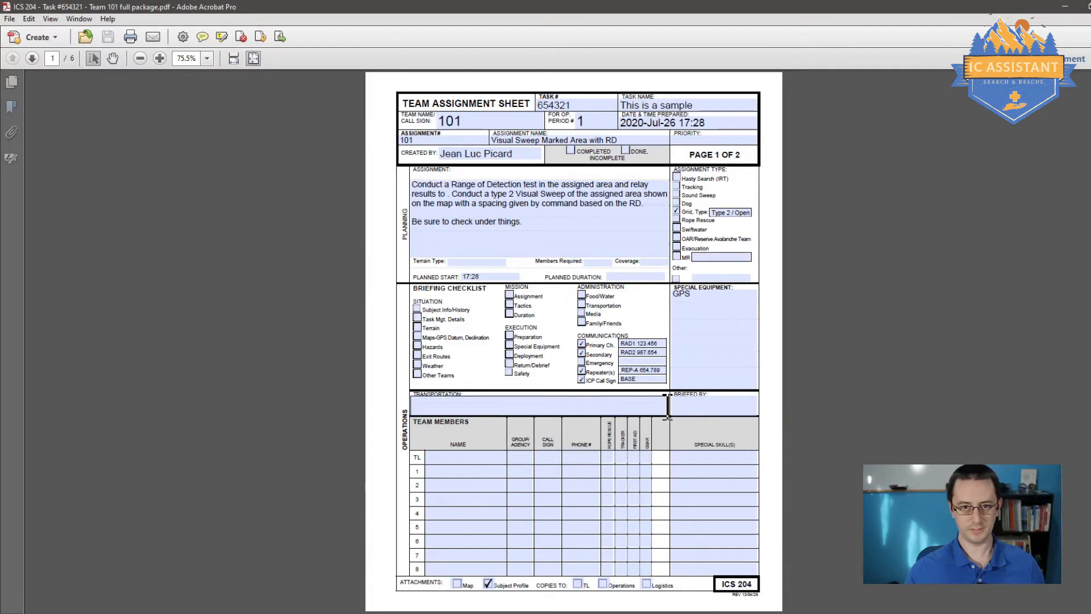
scroll(667, 410, "down", 3)
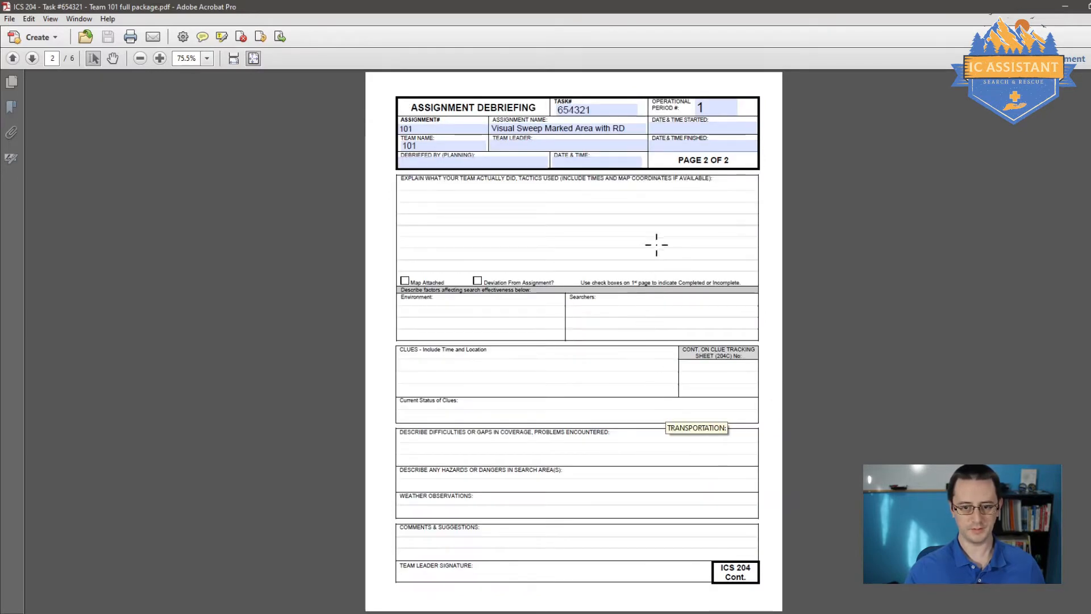
scroll(735, 307, "down", 3)
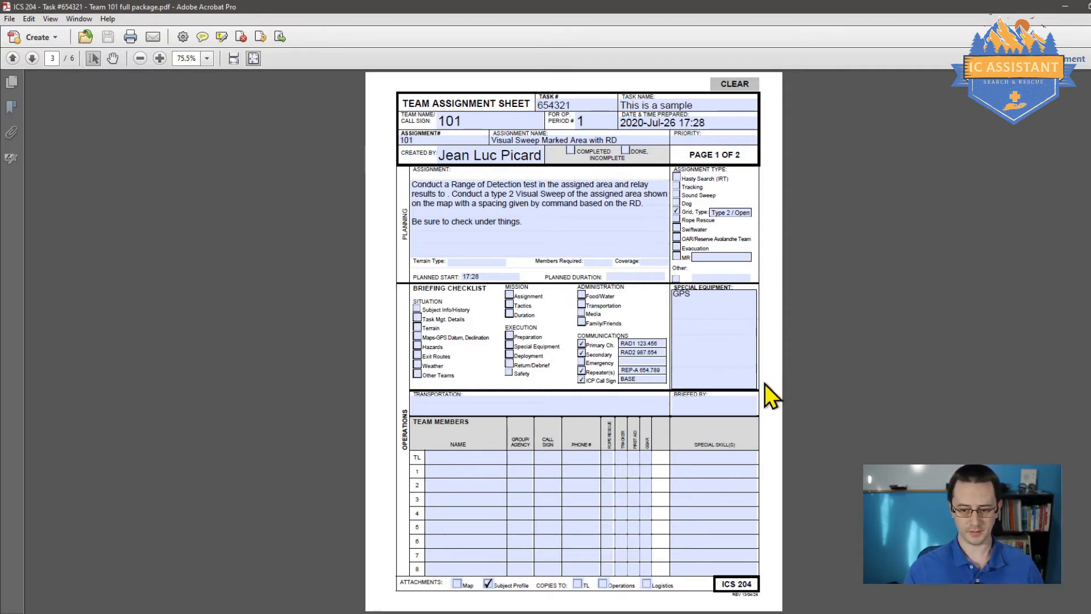
scroll(766, 387, "down", 1)
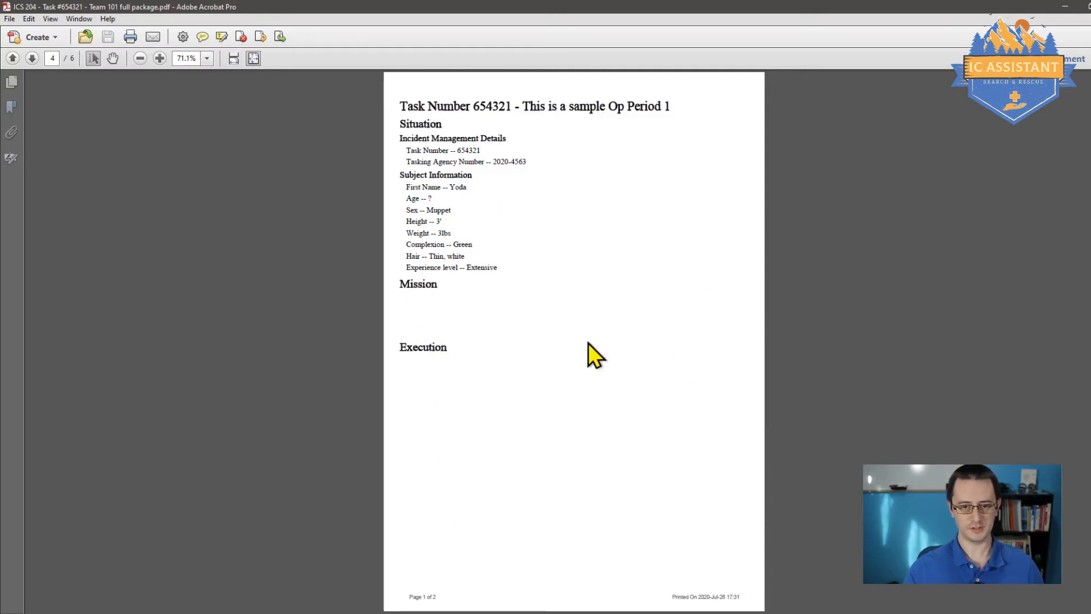
scroll(588, 343, "down", 1)
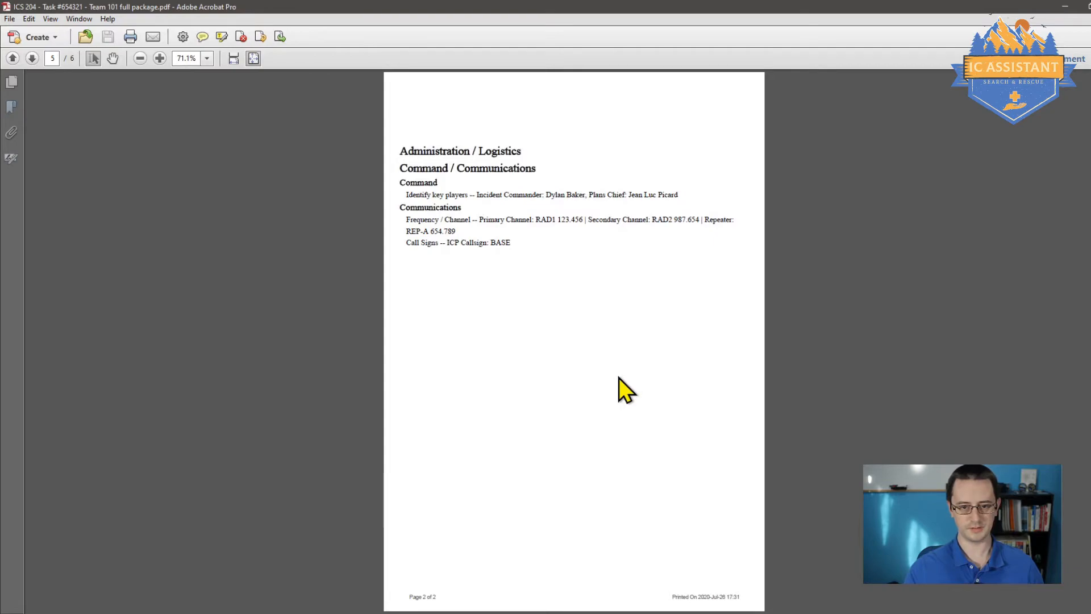
scroll(619, 377, "down", 1)
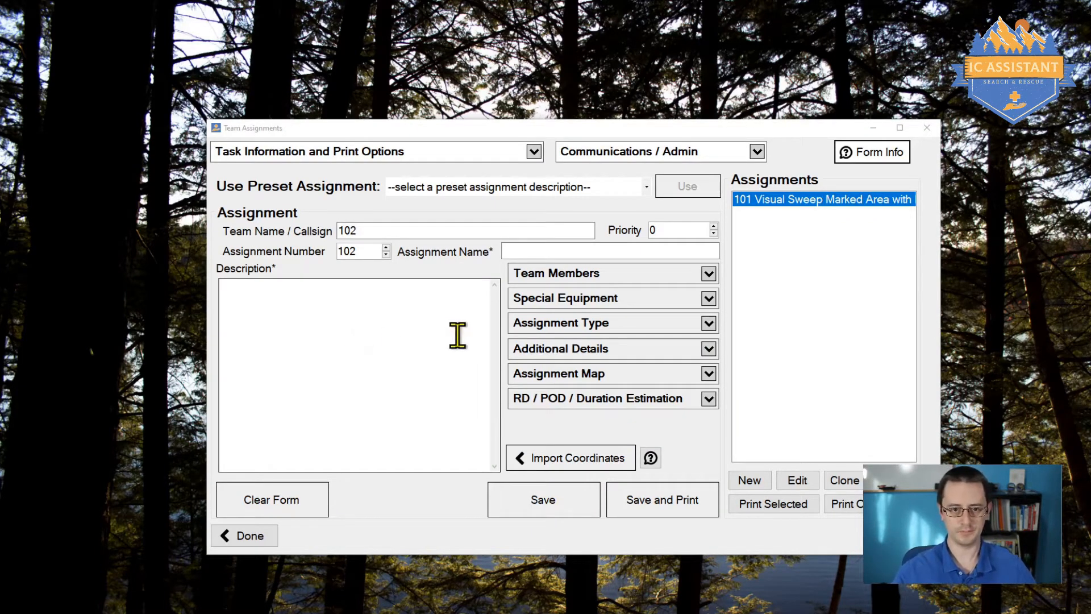
Step: Apply the Corridor Search preset to team 102's form and check its team and assignment numbers
left_click(505, 192)
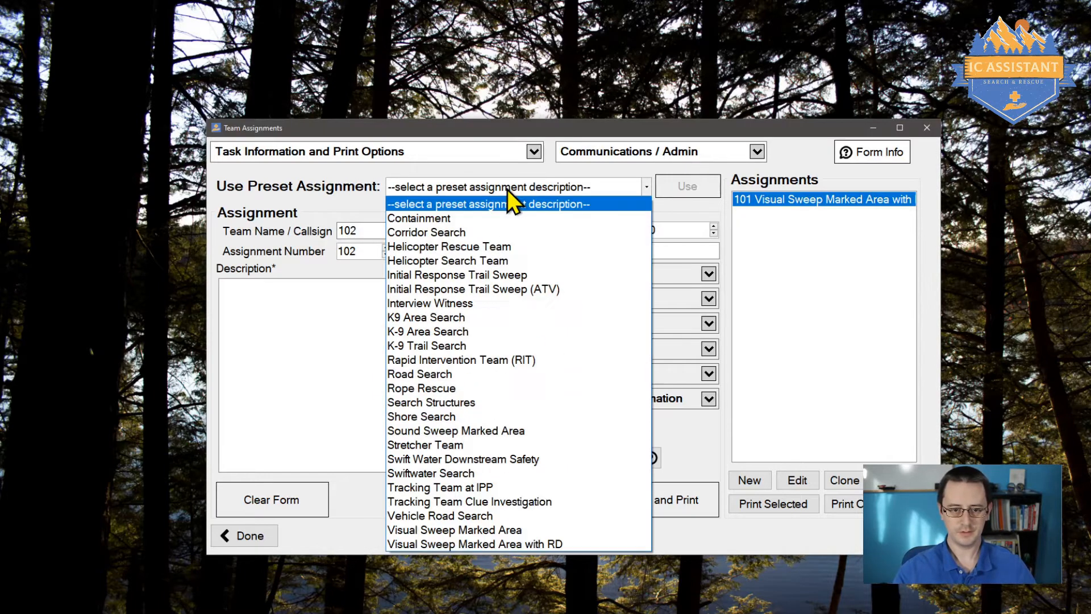
left_click(519, 233)
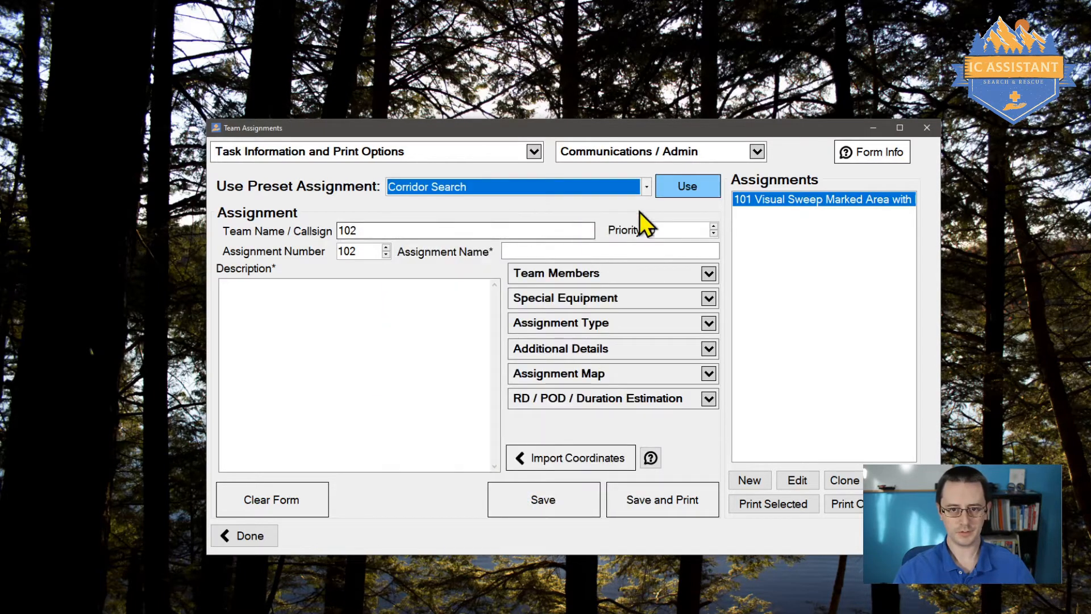
left_click(705, 194)
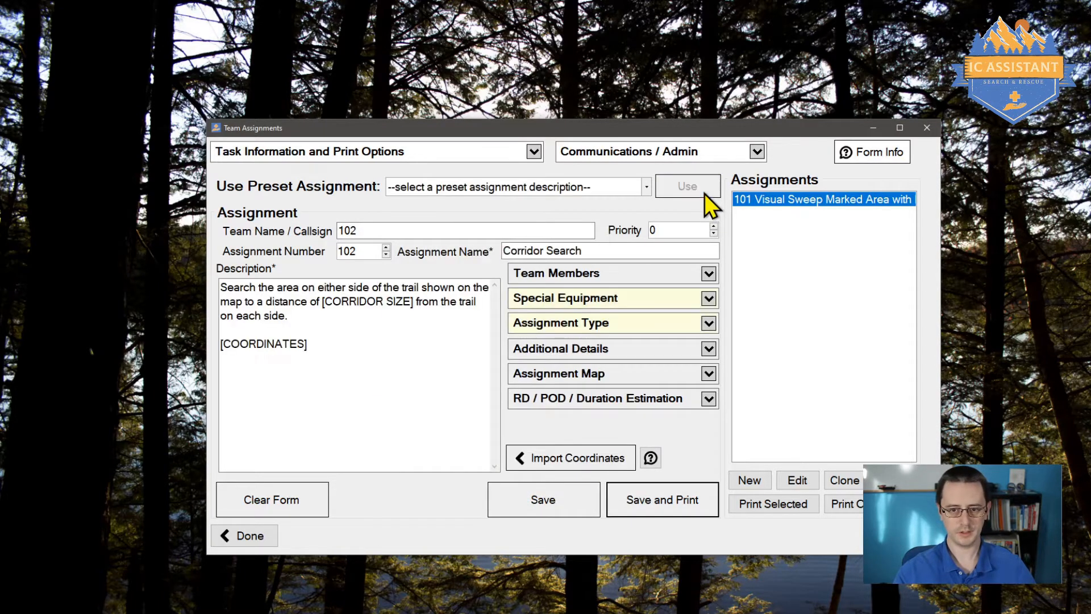
double_click(348, 231)
double_click(366, 251)
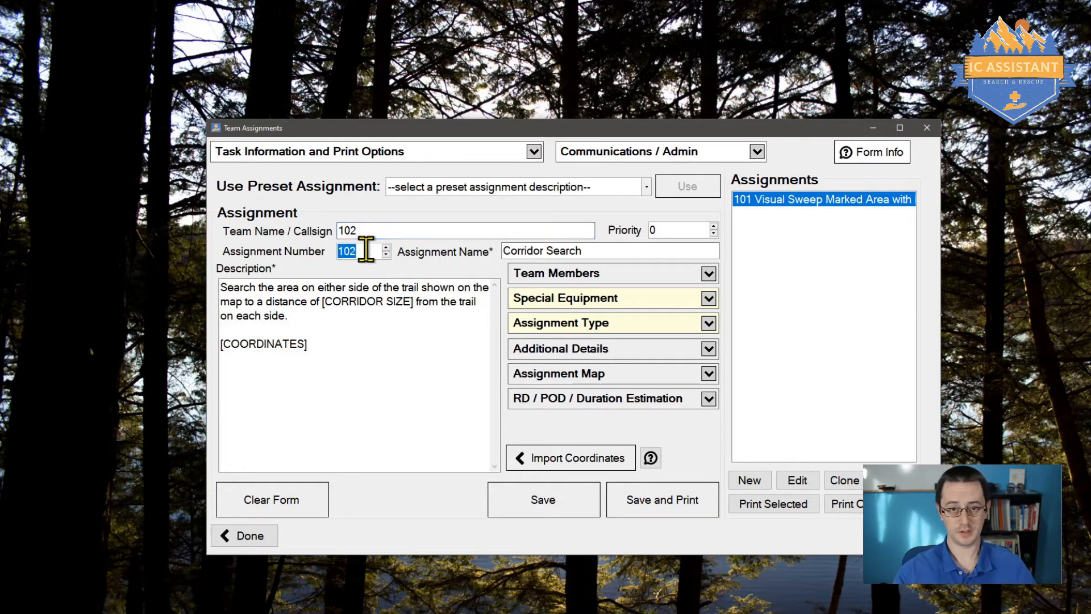
key("Tab")
Step: Replace [CORRIDOR SIZE] in the description with 50m
left_click(395, 354)
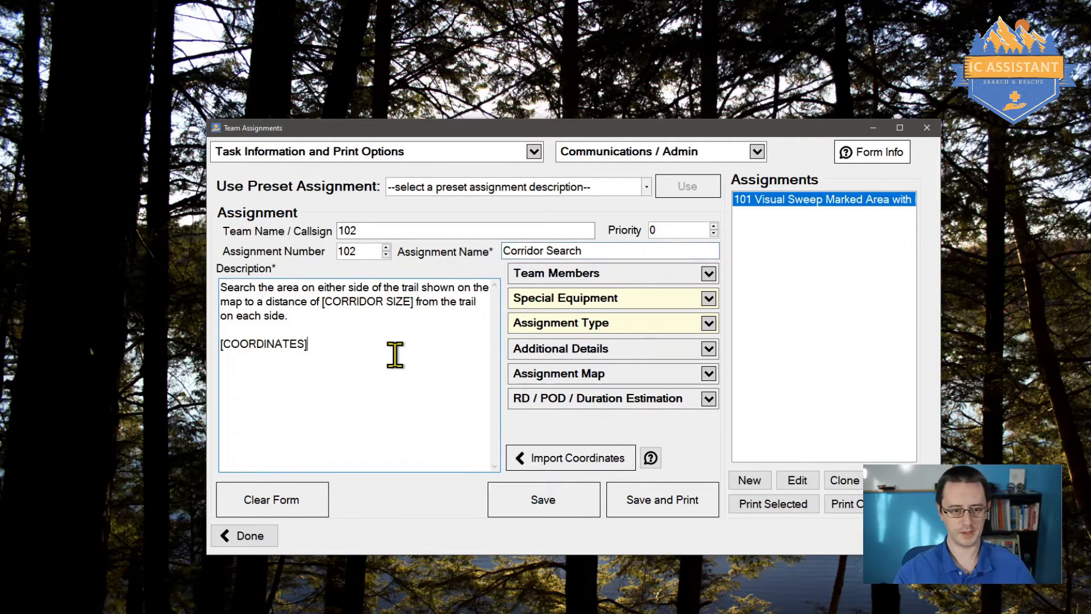
left_click_drag(395, 354, 136, 266)
left_click(463, 389)
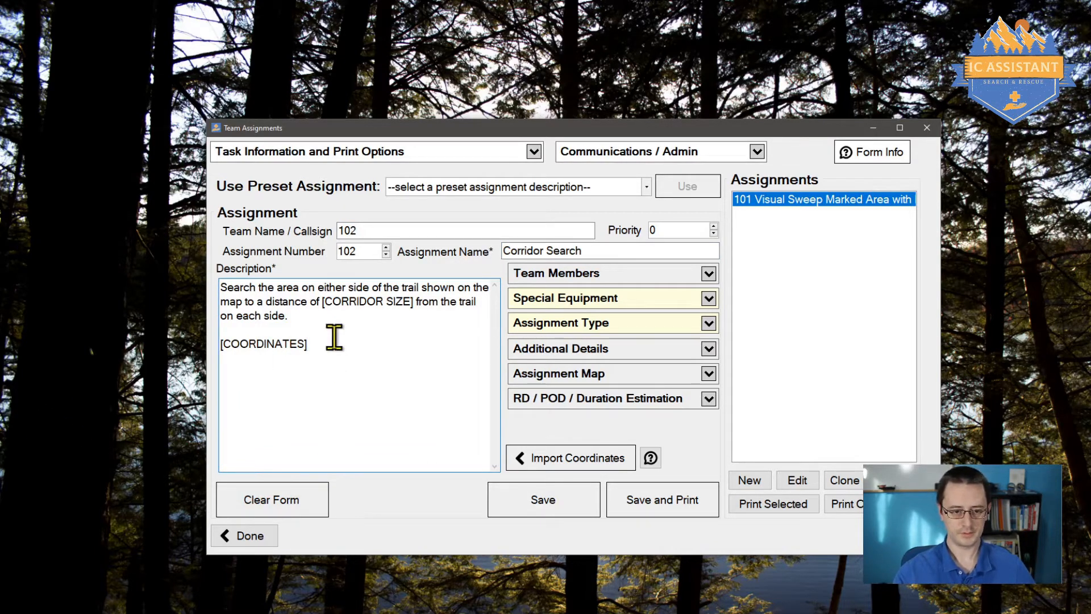
left_click(322, 302)
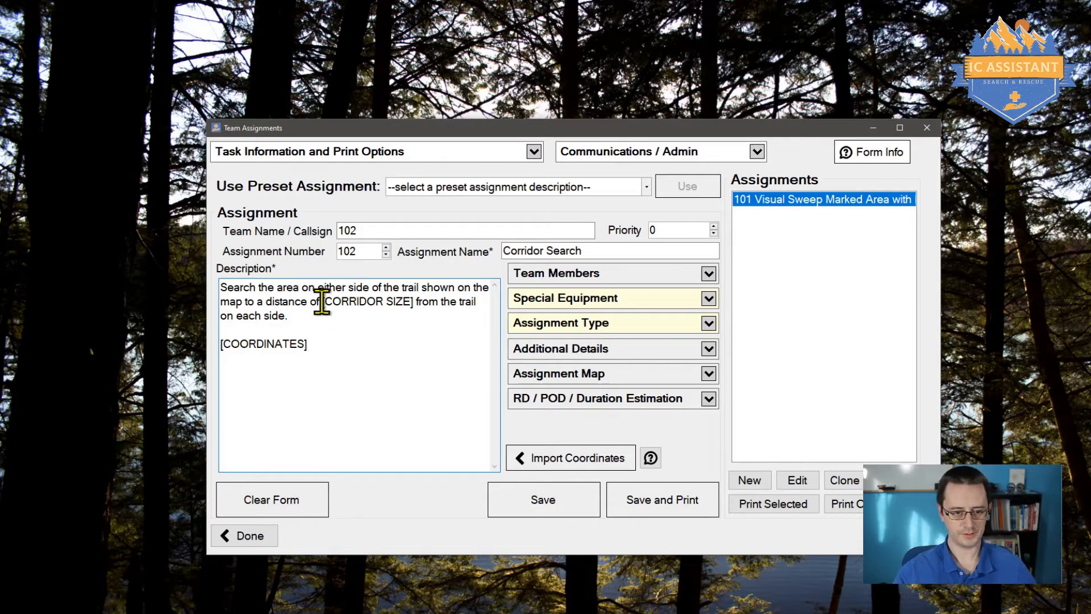
left_click(411, 302, "shift")
type("10")
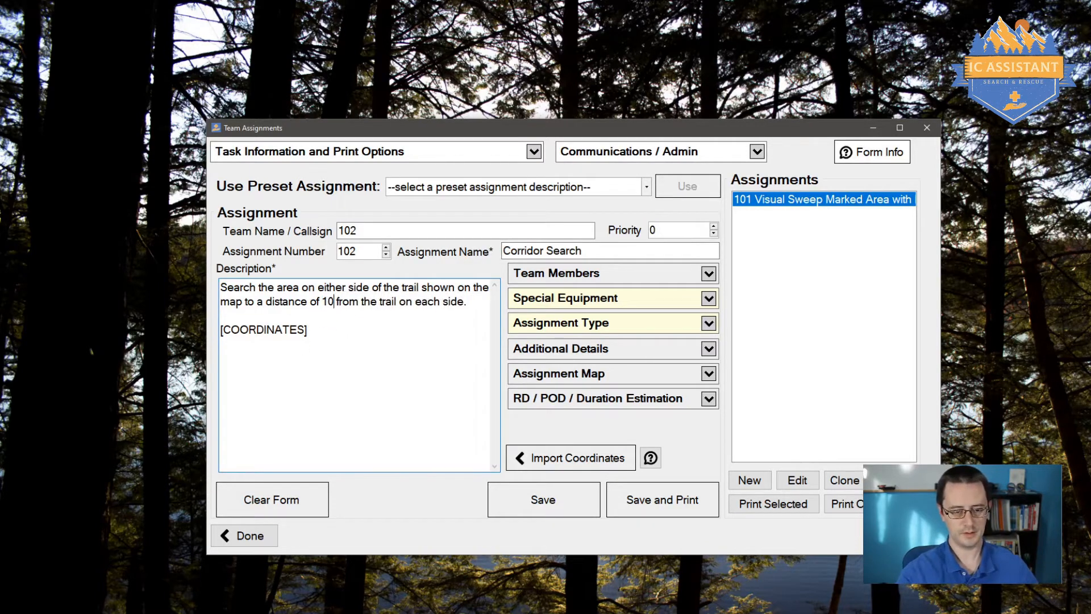
key("BackSpace")
key("BackSpace")
type("50m")
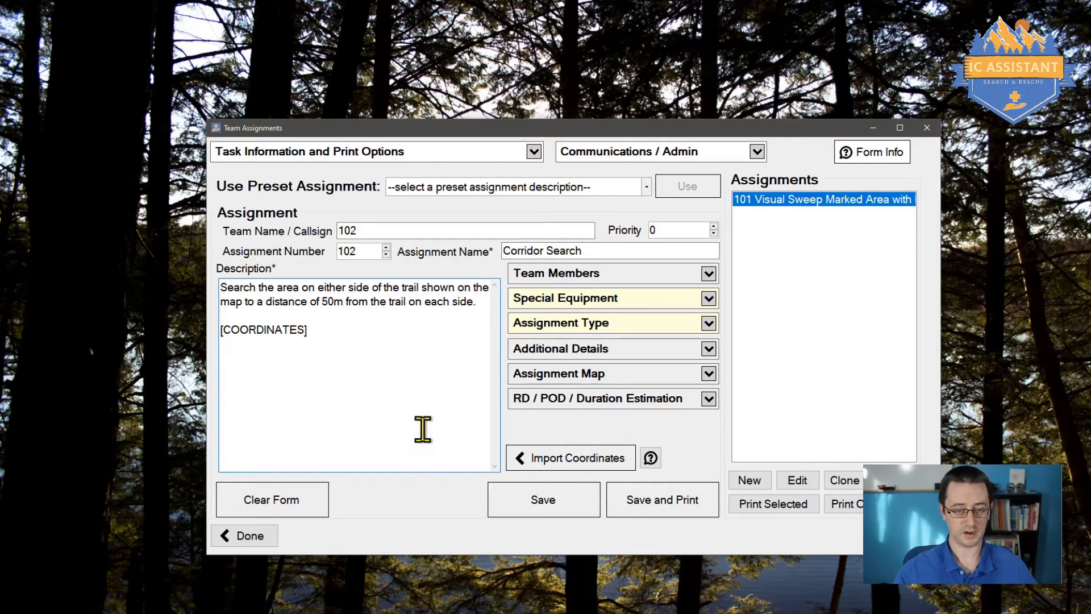
left_click(601, 278)
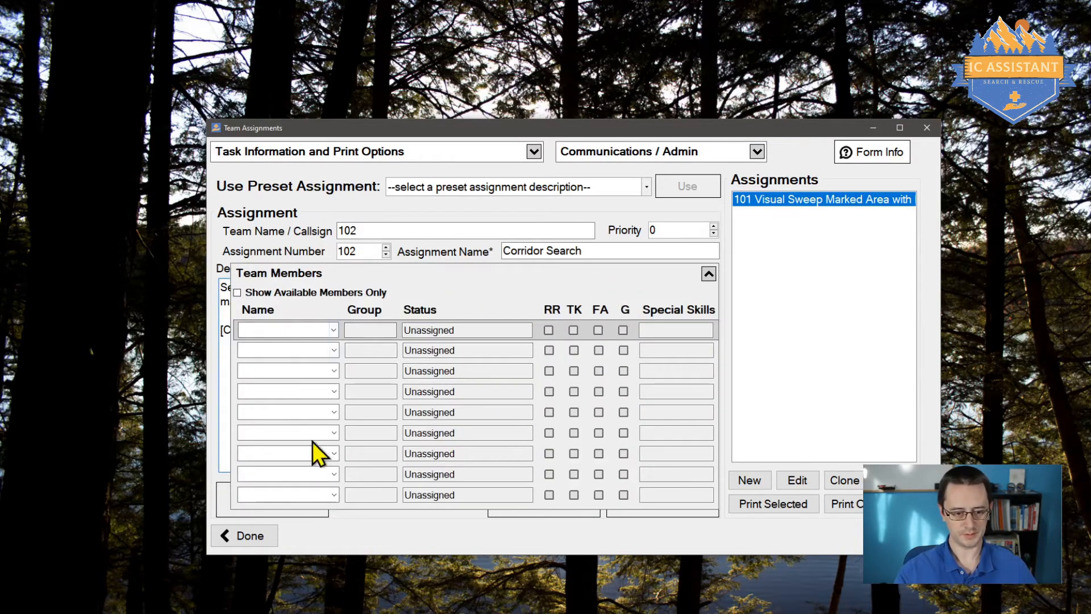
left_click(334, 330)
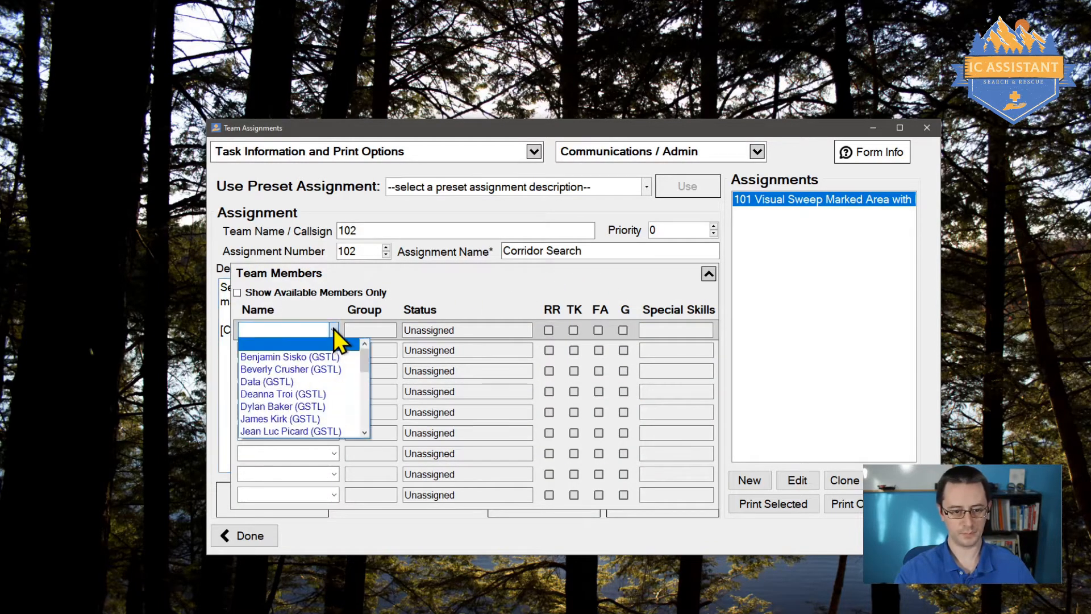
left_click(333, 328)
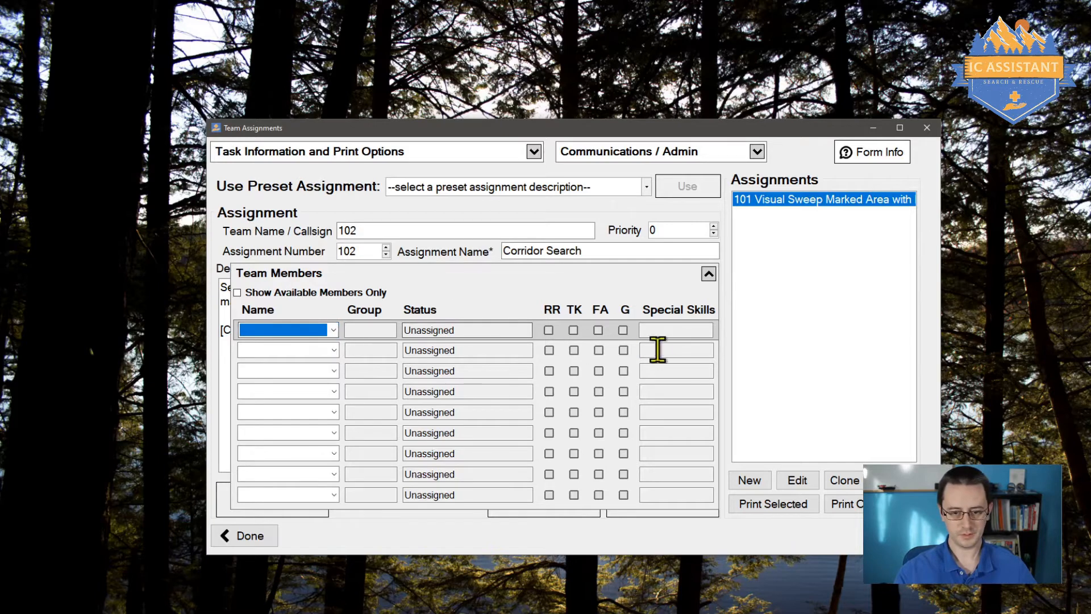
left_click(333, 330)
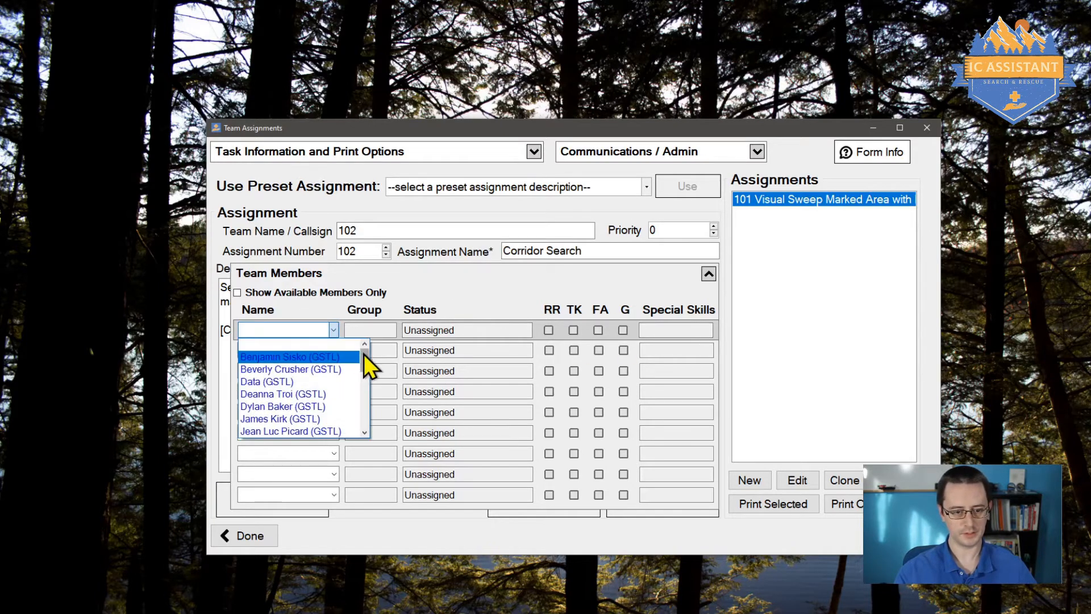
scroll(370, 376, "down", 5)
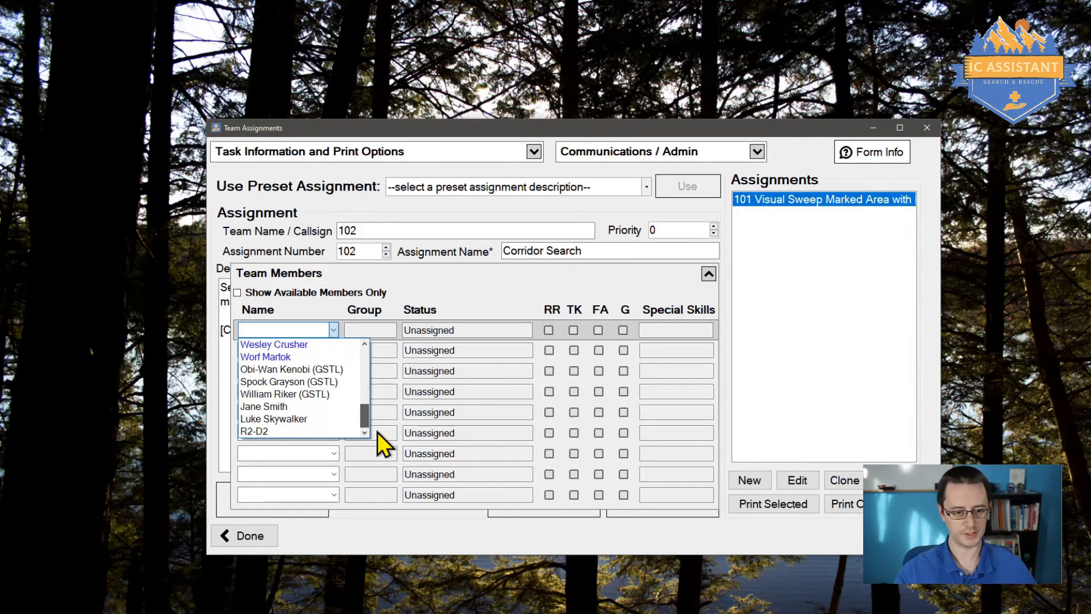
scroll(367, 386, "up", 5)
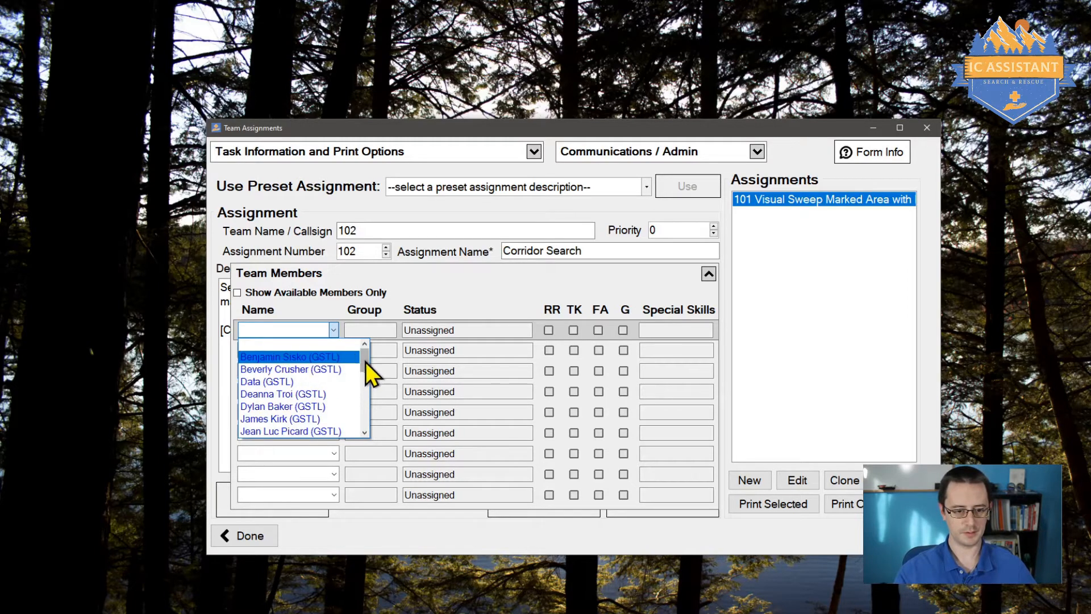
mouse_move(366, 362)
left_mouse_down()
mouse_move(366, 416)
mouse_move(361, 347)
left_mouse_up()
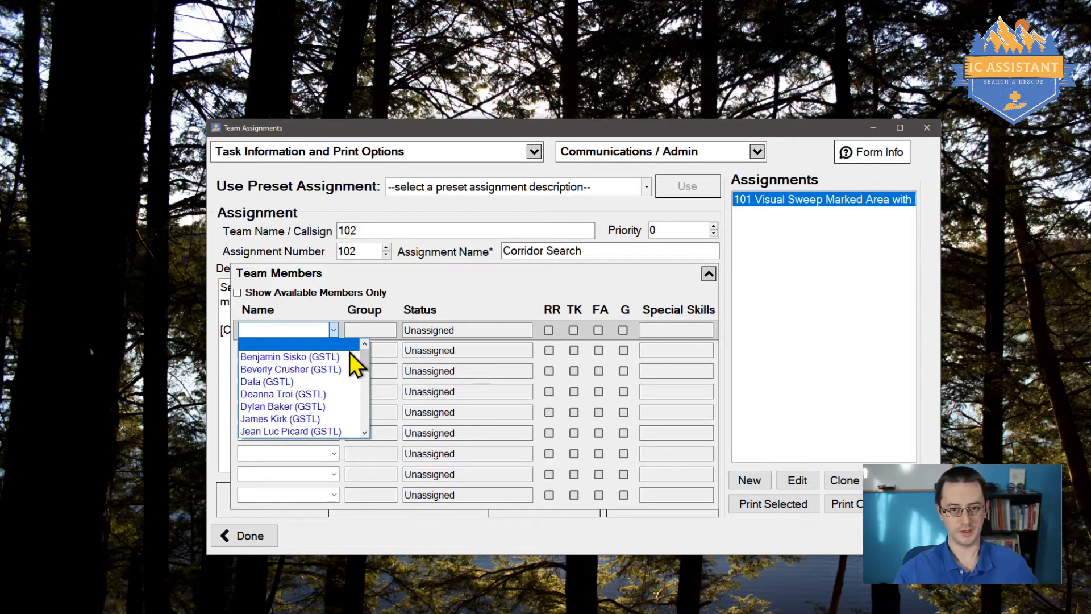
left_click_drag(363, 363, 378, 343)
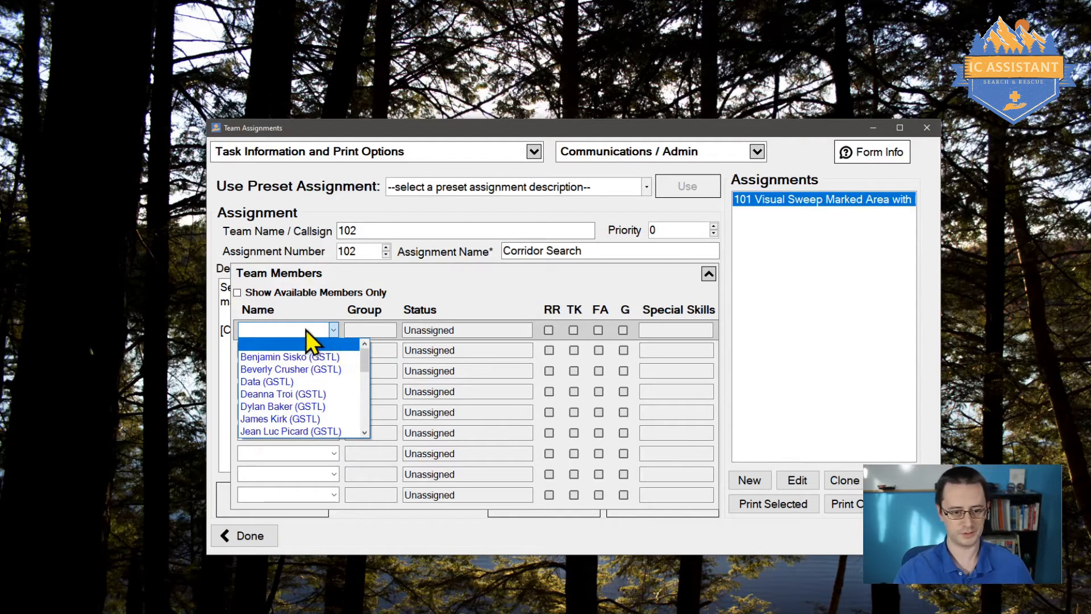
left_click(277, 314)
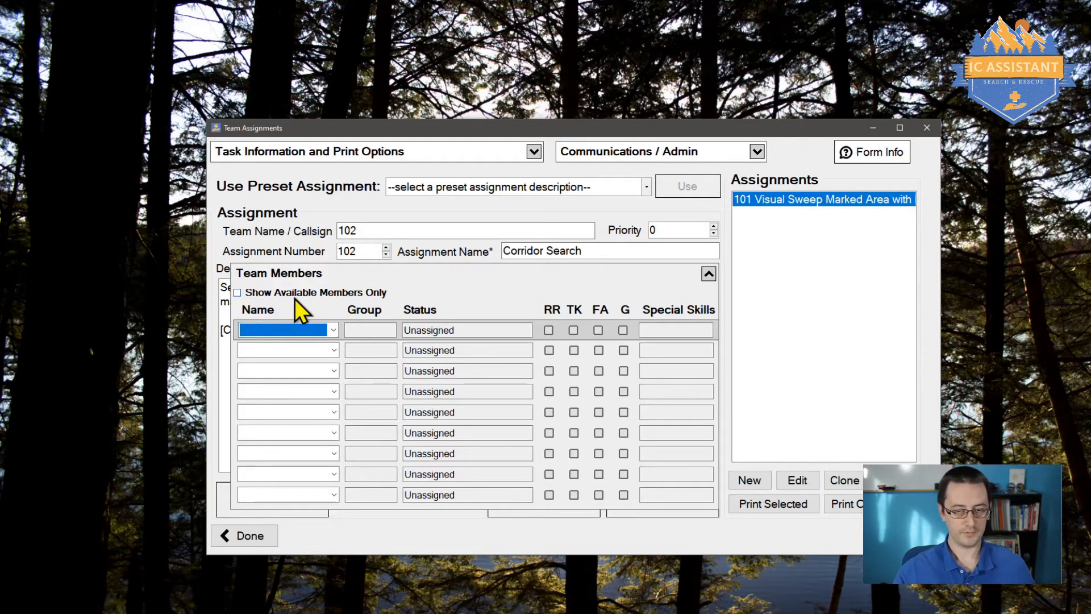
left_click(237, 293)
left_click(333, 329)
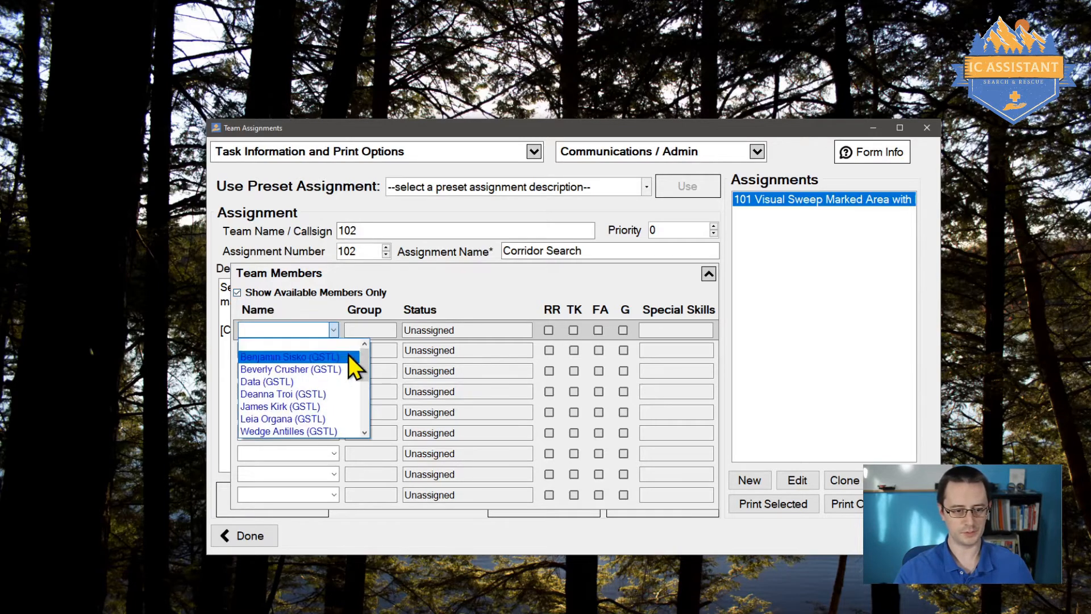
mouse_move(363, 367)
left_mouse_down()
mouse_move(367, 418)
mouse_move(361, 348)
left_mouse_up()
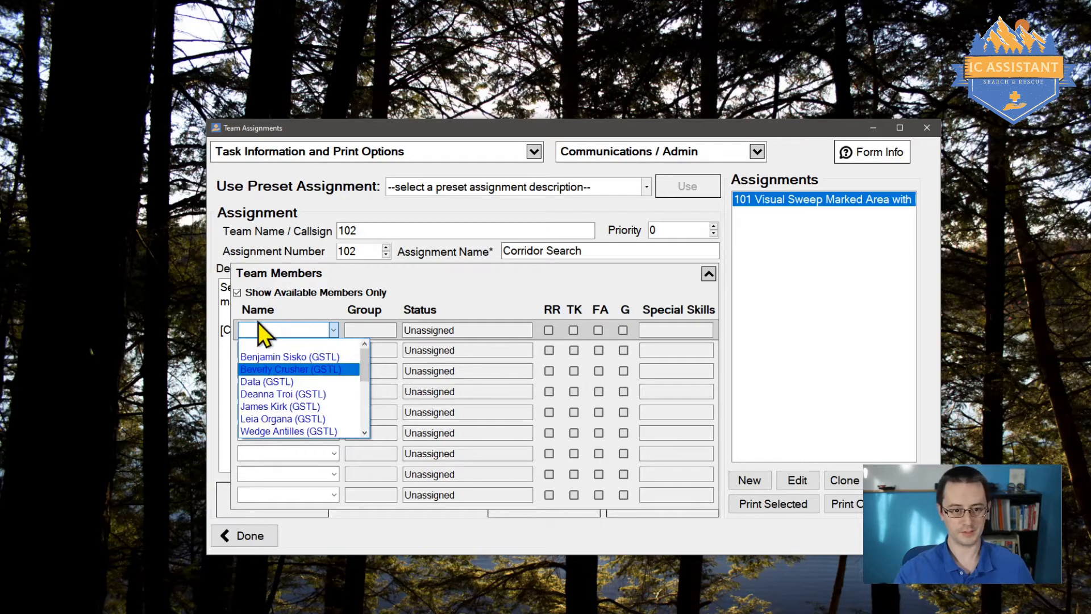
left_click(282, 292)
left_click(275, 293)
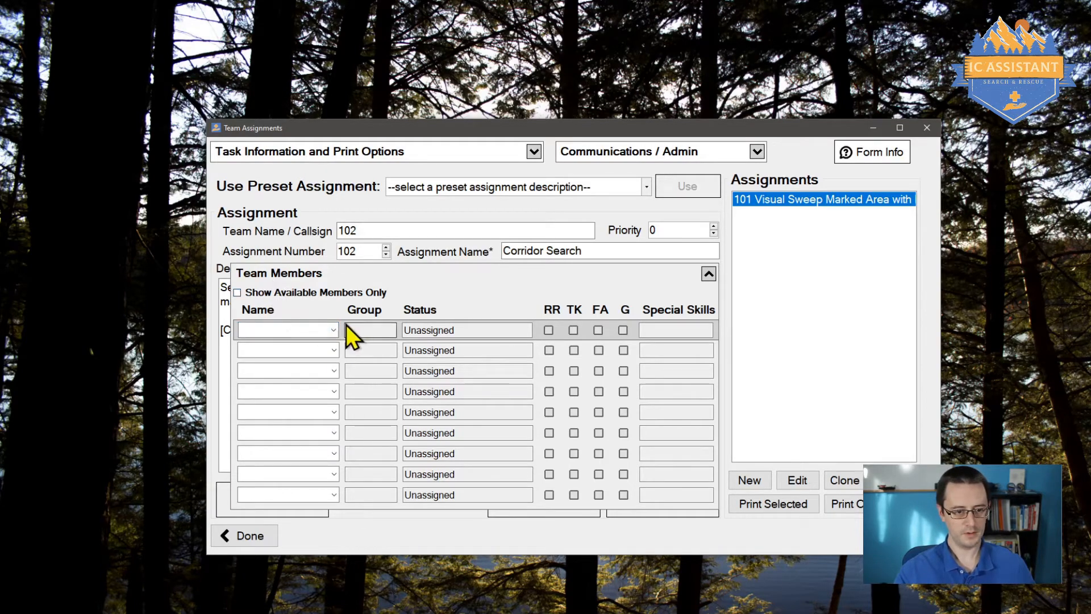
Step: Fill roster rows 1–4 with a GSTL leader, the translation specialist, a third member and the SAR Manager
left_click(333, 329)
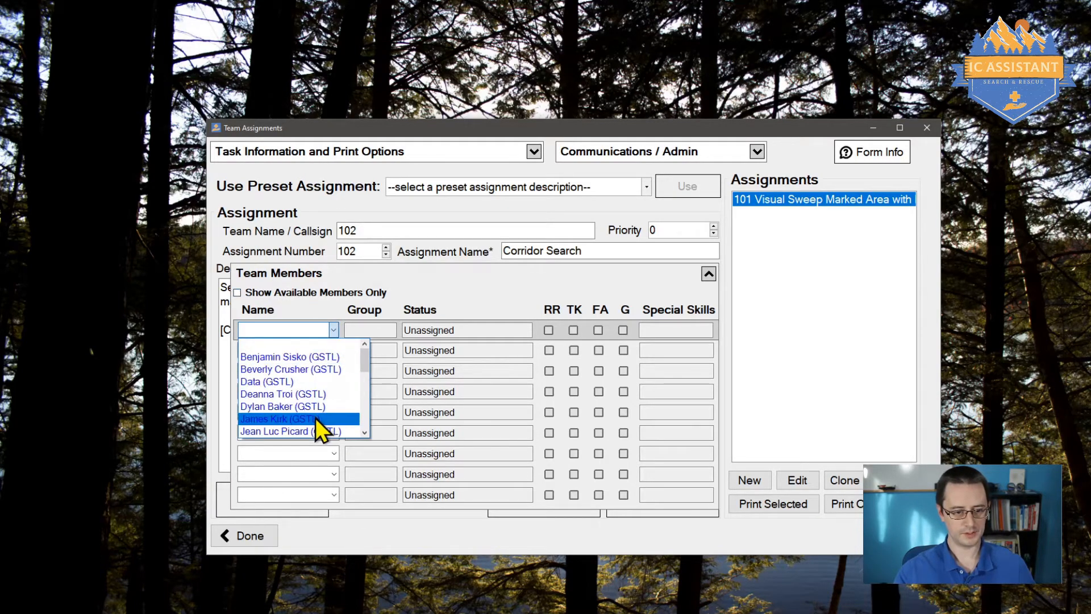
left_click(316, 418)
left_click(335, 350)
left_click(323, 400)
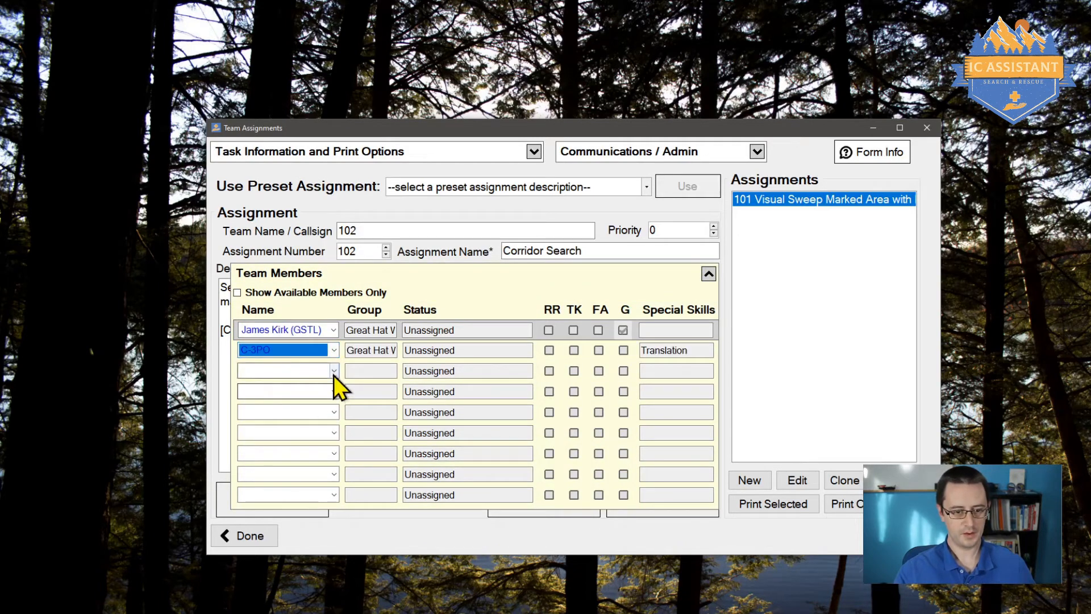
left_click(334, 371)
left_click(317, 435)
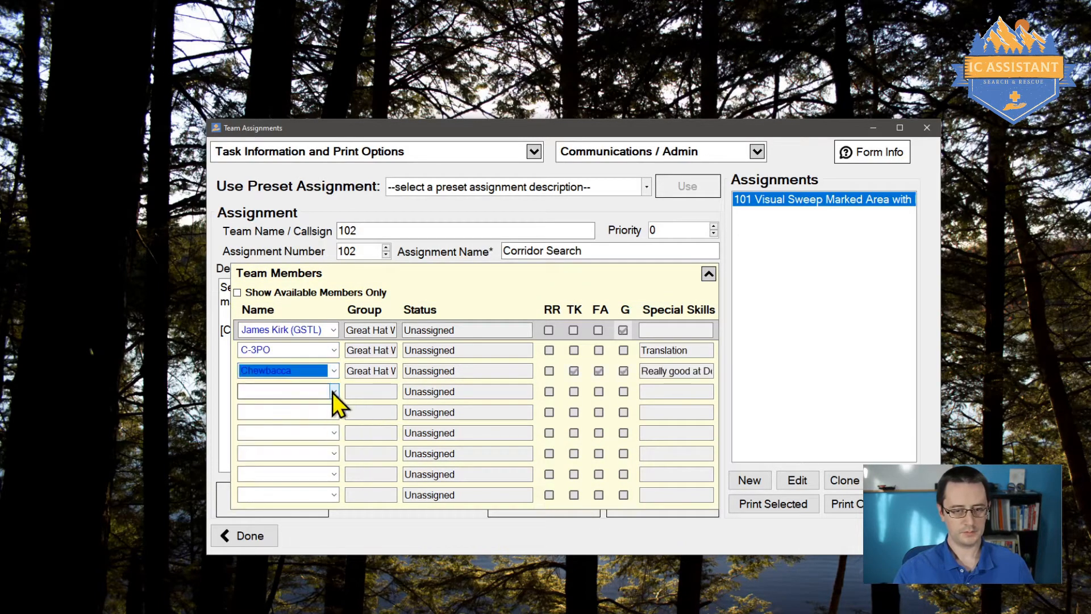
left_click(333, 392)
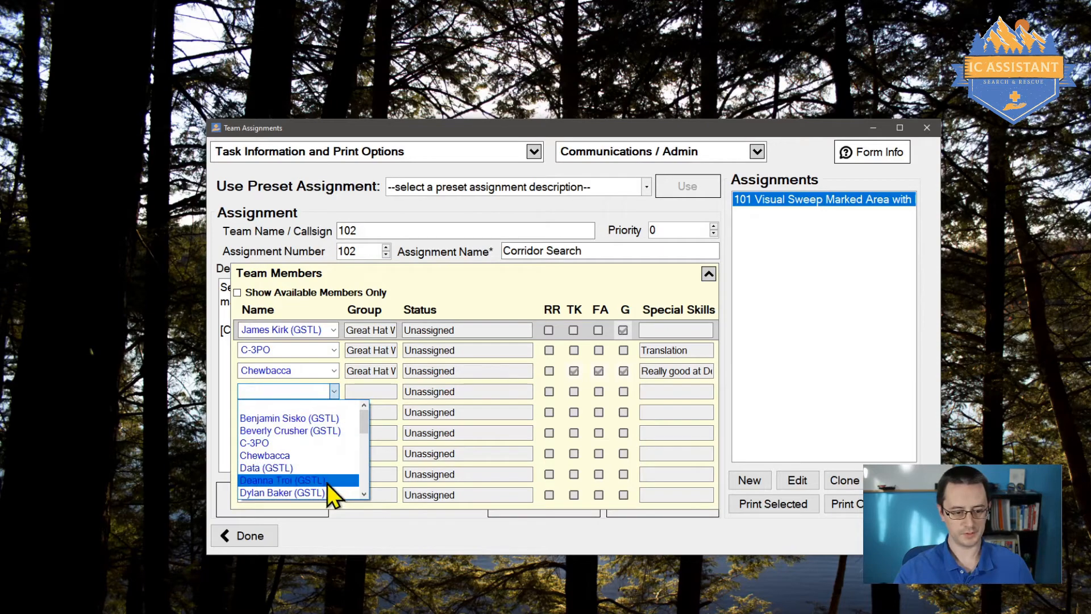
left_click(288, 493)
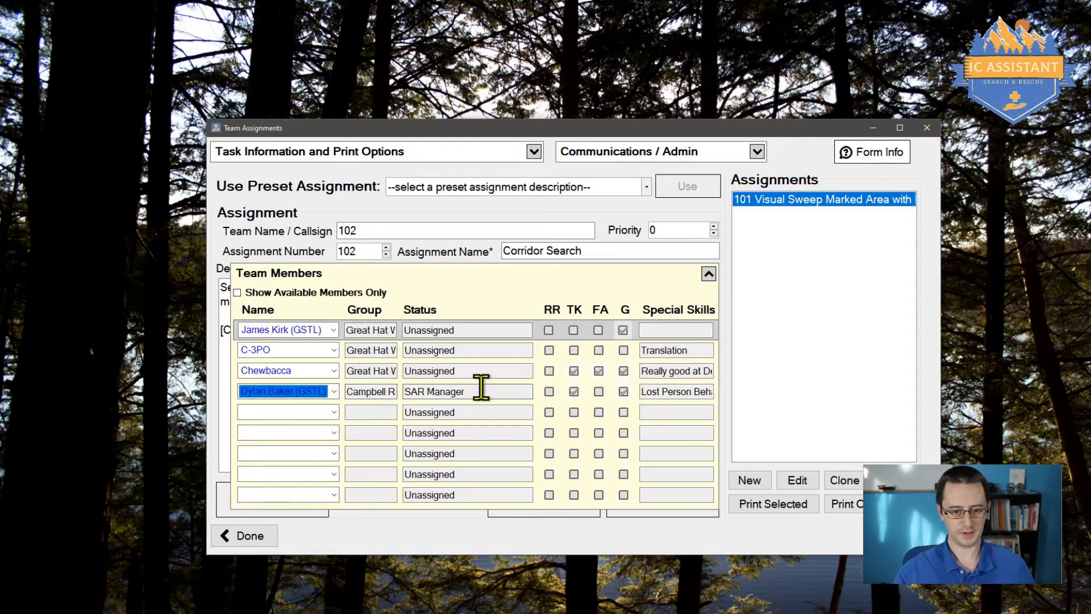
Step: Replace the fourth member, the SAR Manager, with a different person
left_click_drag(482, 390, 392, 384)
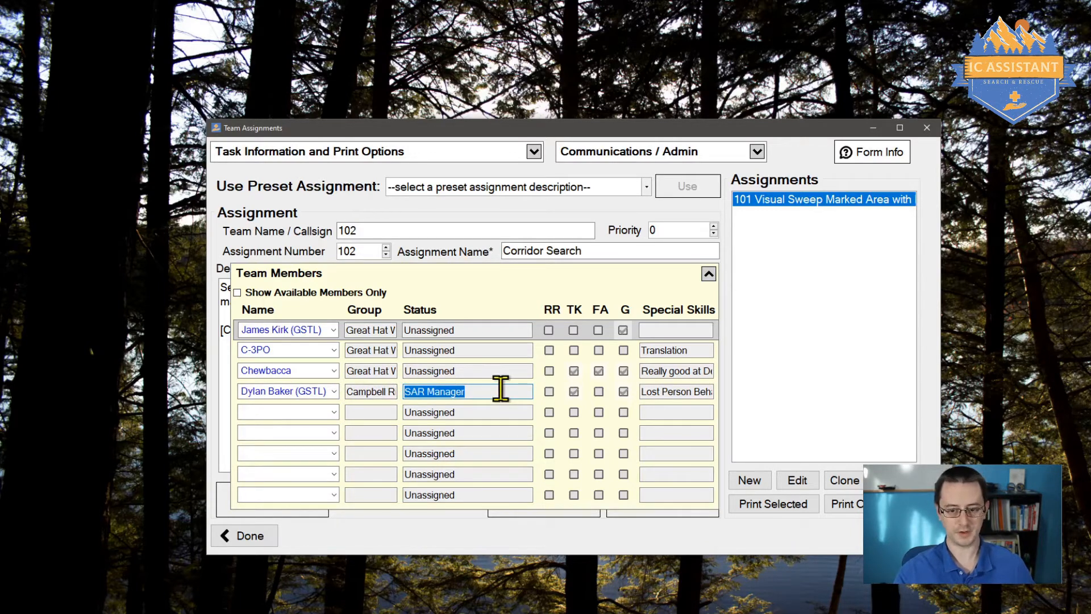
left_click(309, 392)
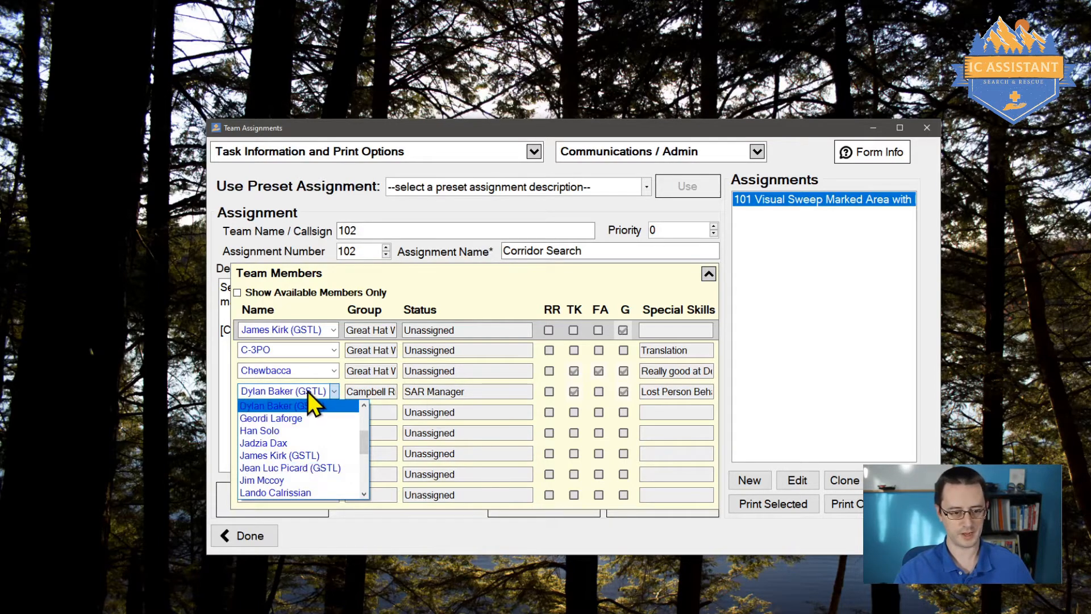
scroll(326, 441, "down", 2)
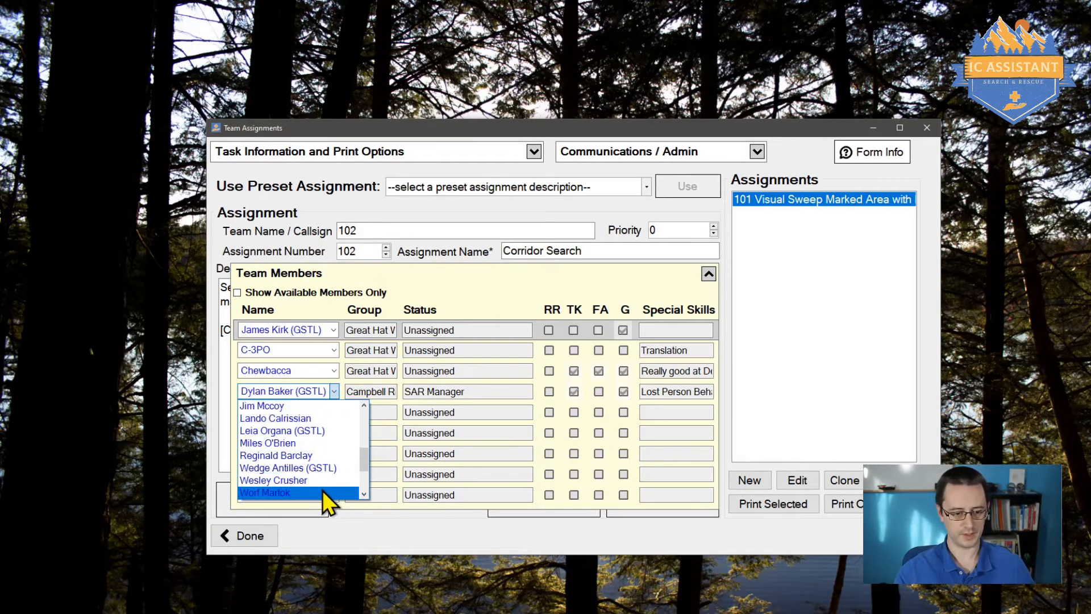
left_click(320, 483)
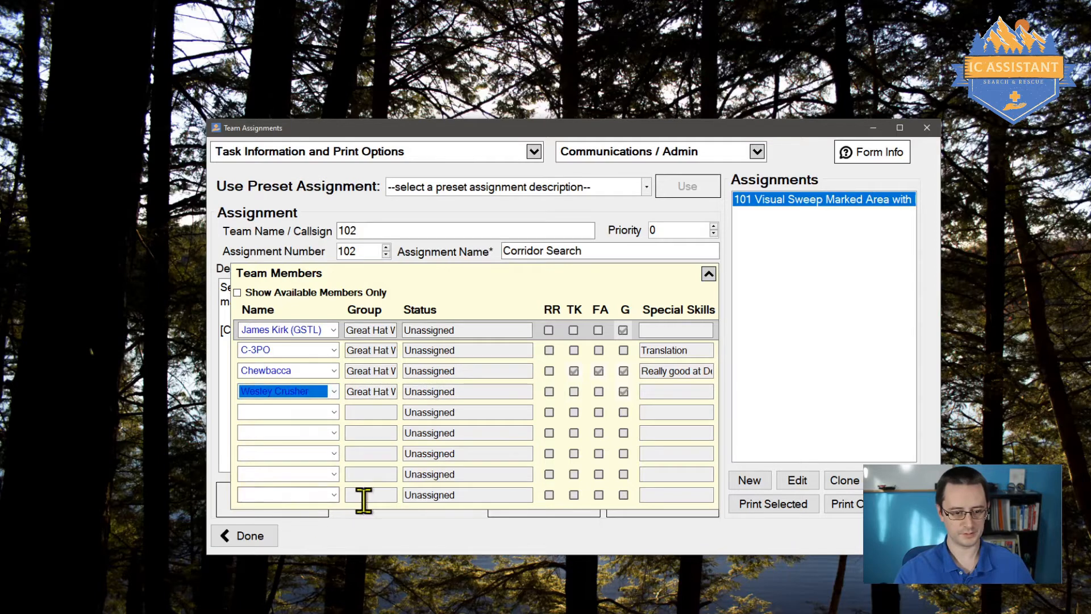
left_click(445, 371)
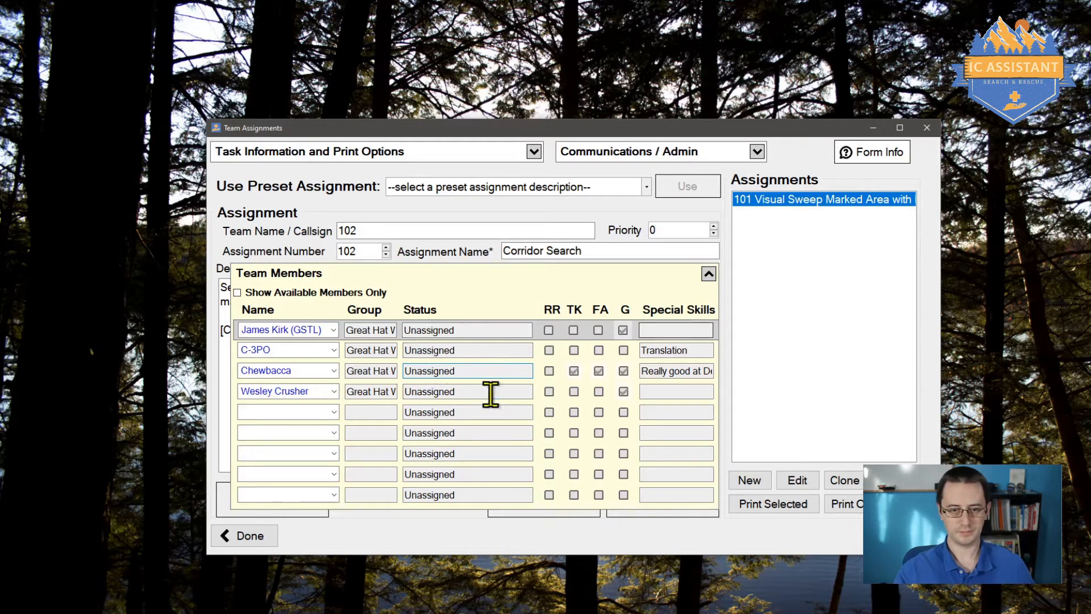
Step: Fold away the roster and confirm GPS special equipment and the Type 2 Grid assignment type
left_click(429, 275)
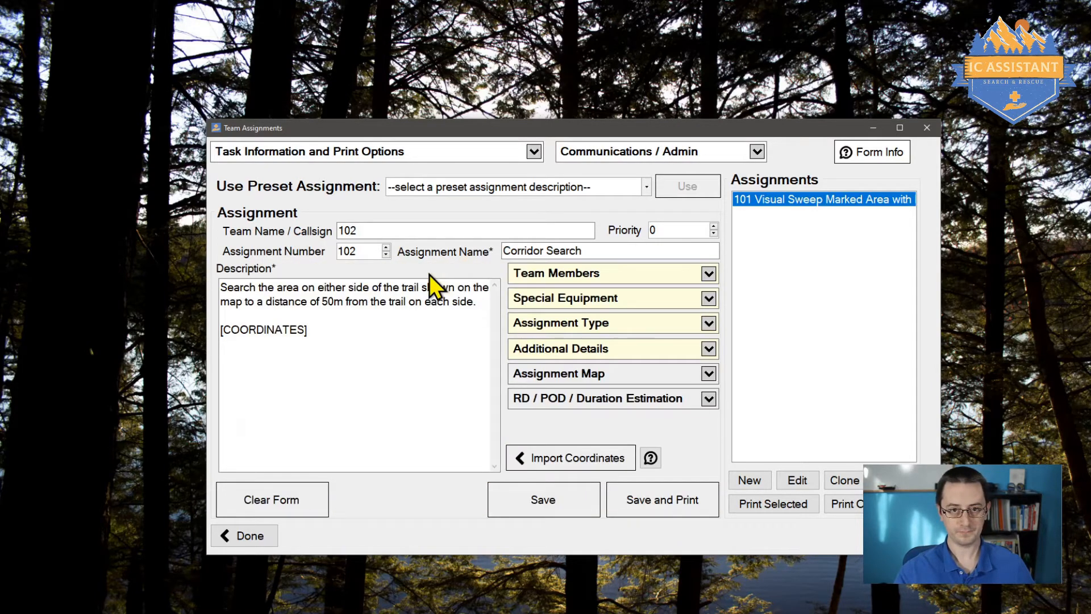
left_click(602, 310)
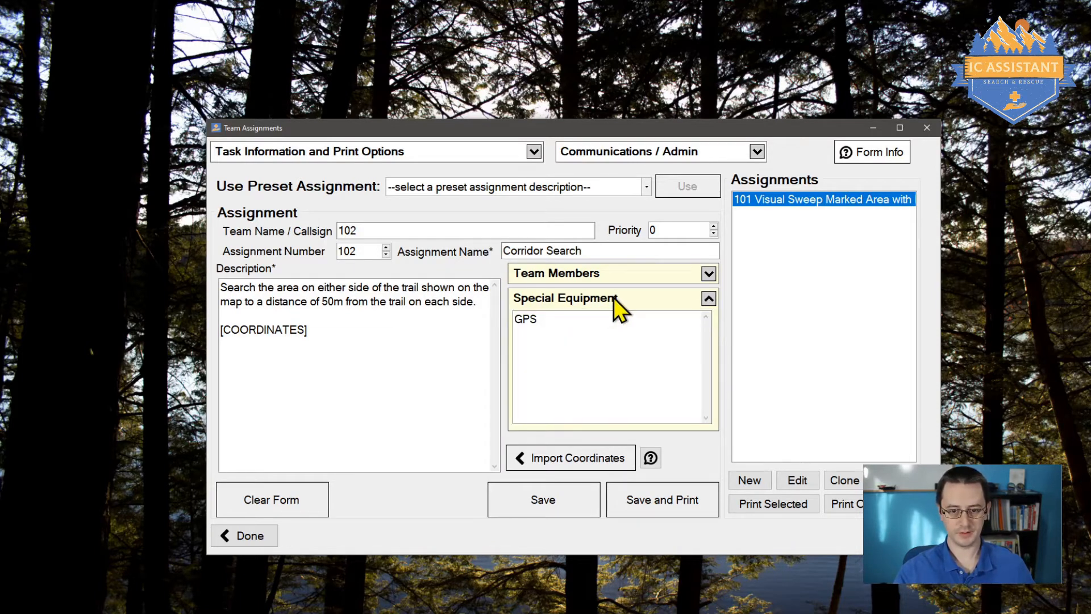
left_click(616, 307)
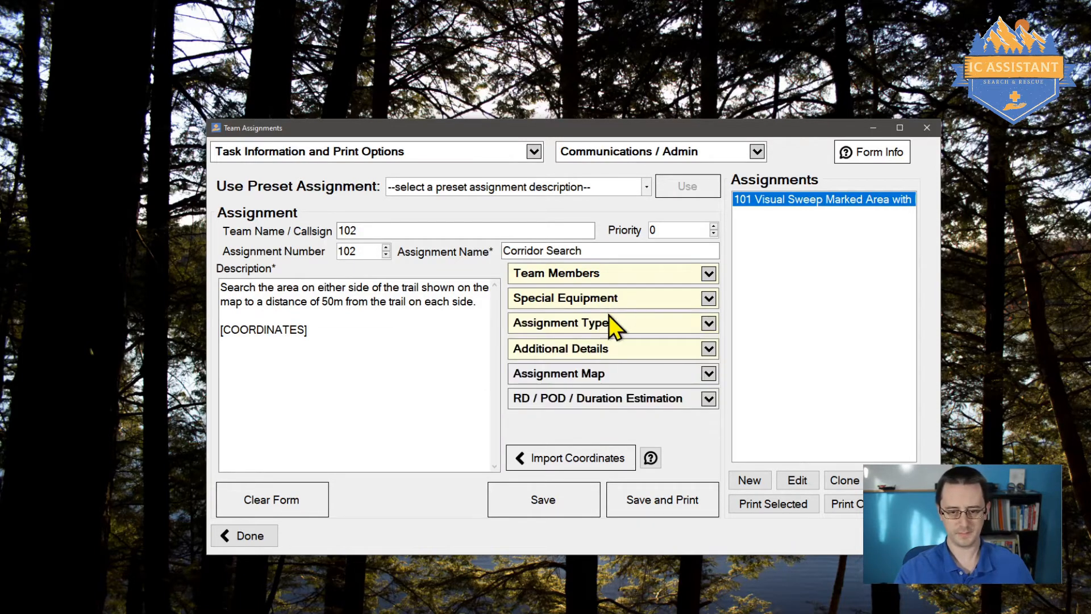
left_click(610, 324)
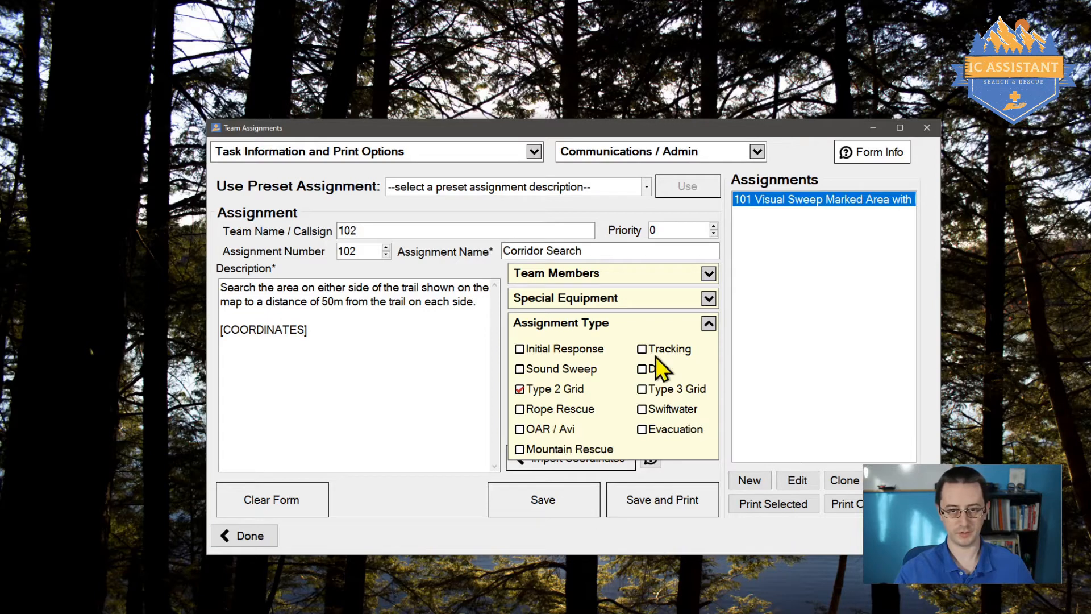
left_click(615, 321)
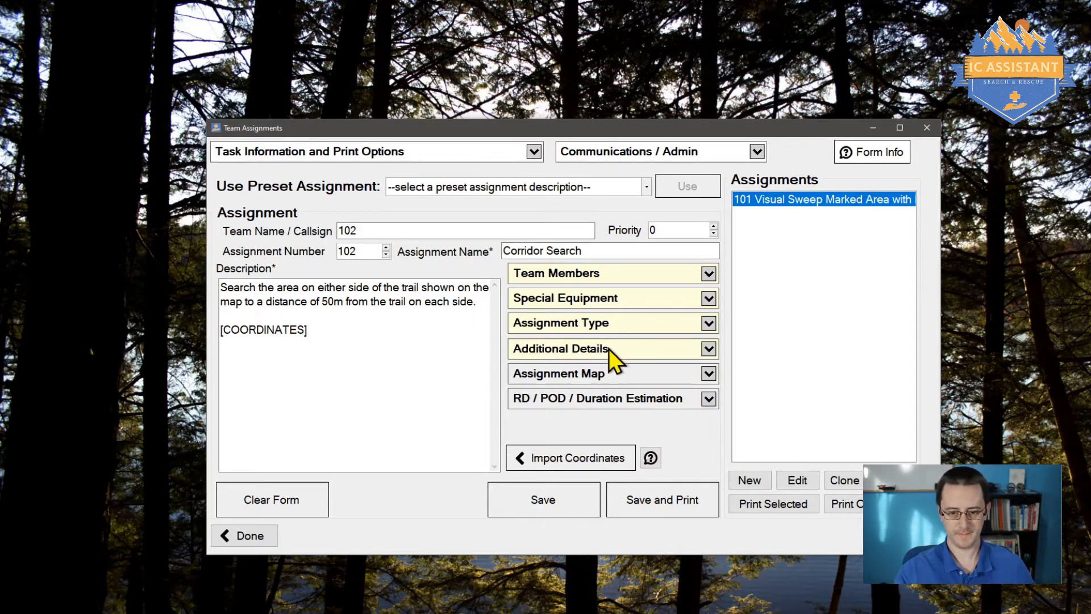
Step: Set the first and second RADeMS scores both to 2 under Additional Details, then fold it away
left_click(609, 349)
left_click(702, 370)
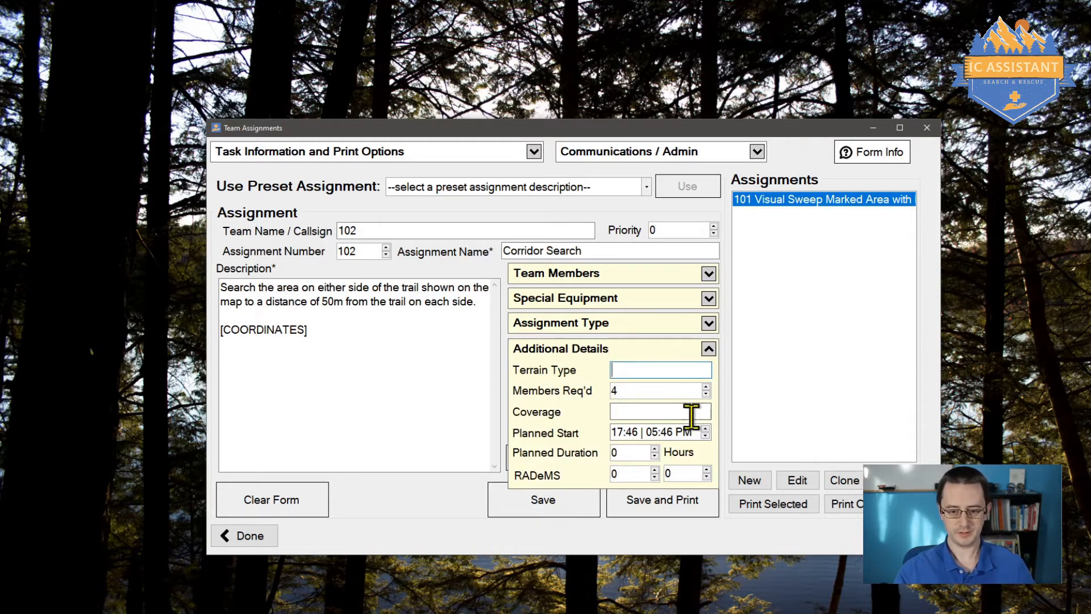
left_click(619, 475)
left_click(655, 471)
left_click(655, 470)
left_click(655, 470)
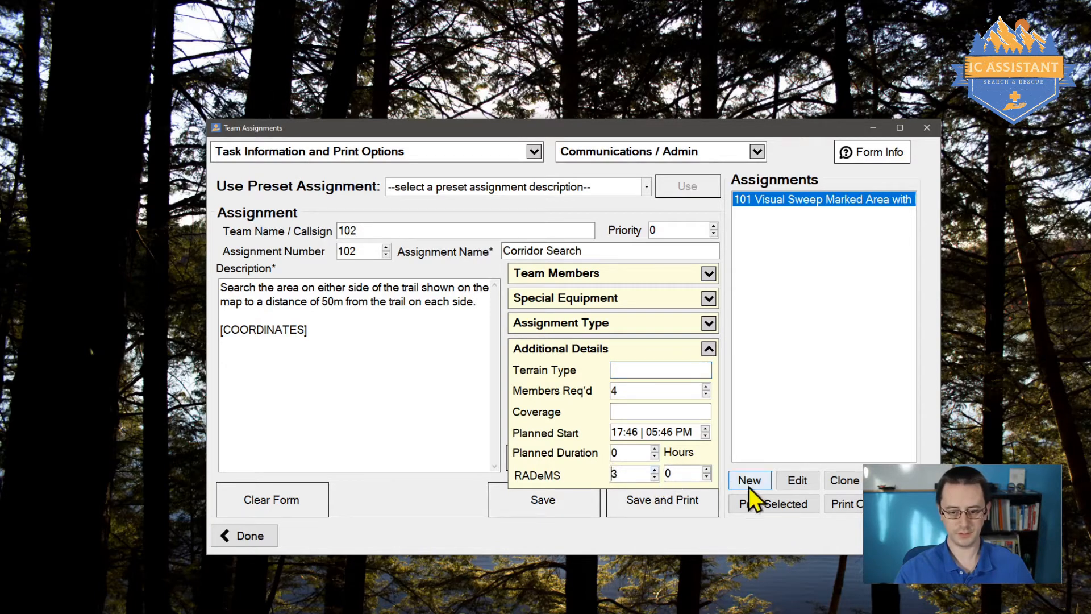
left_click(655, 477)
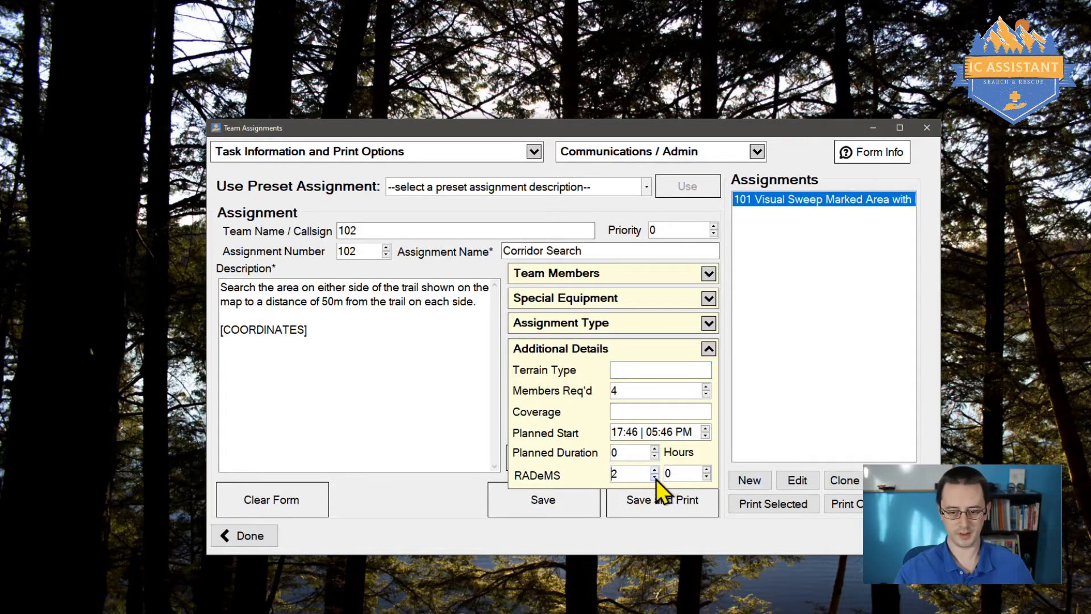
left_click(707, 470)
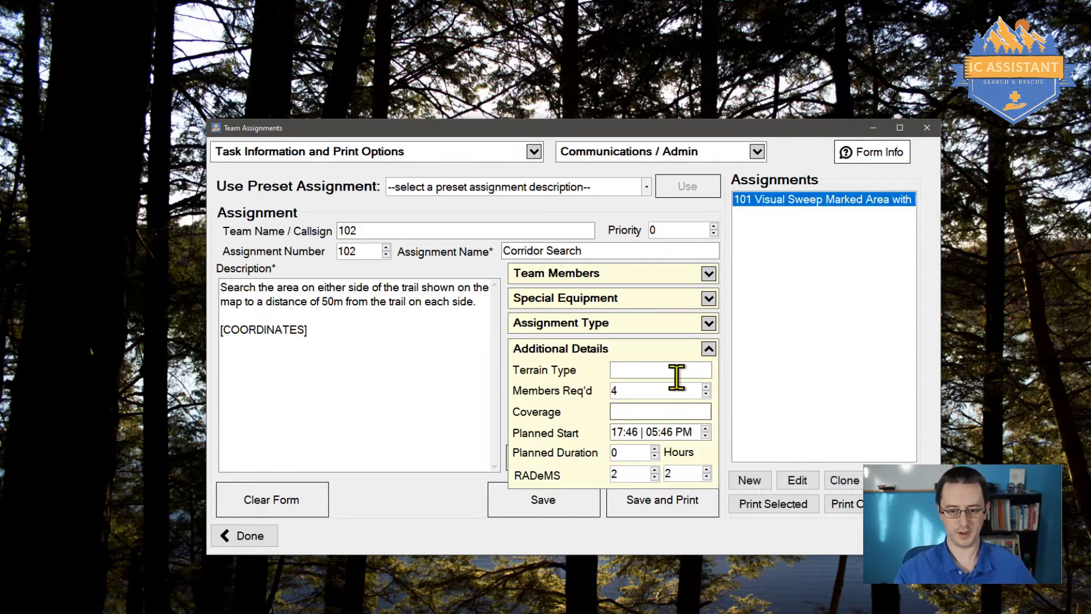
left_click(595, 350)
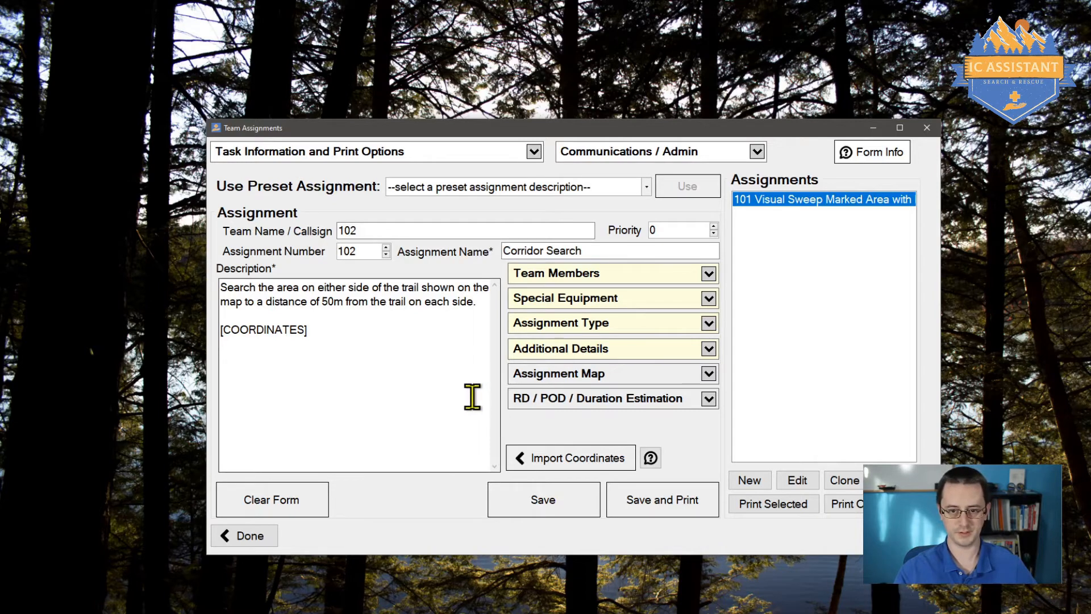
Step: Expand Assignment Map and look at the empty PDF map file and SARTopo PDF URL fields
left_click(547, 374)
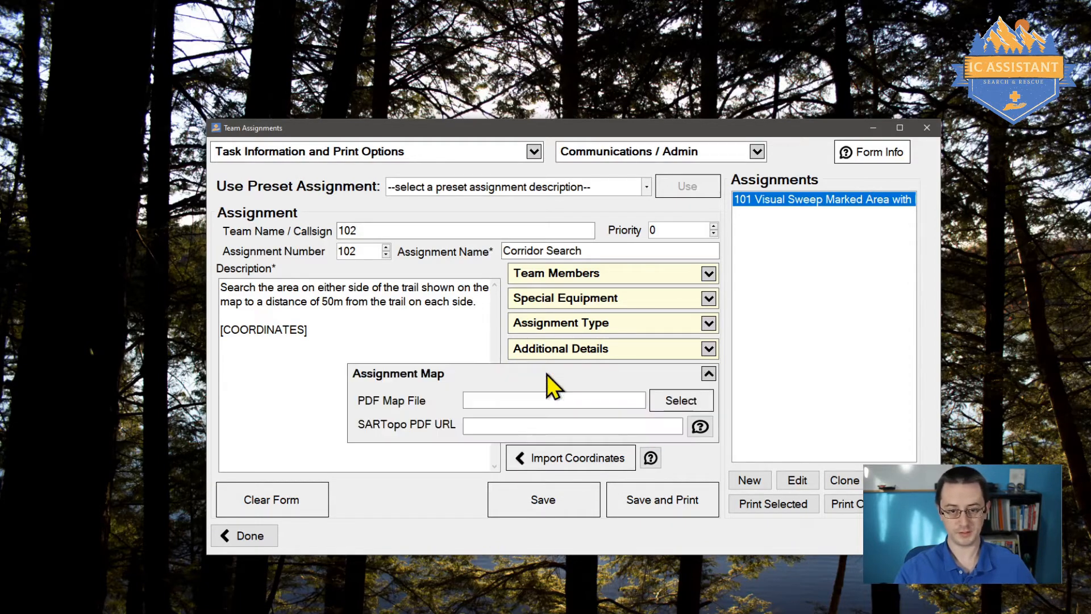
left_click(506, 396)
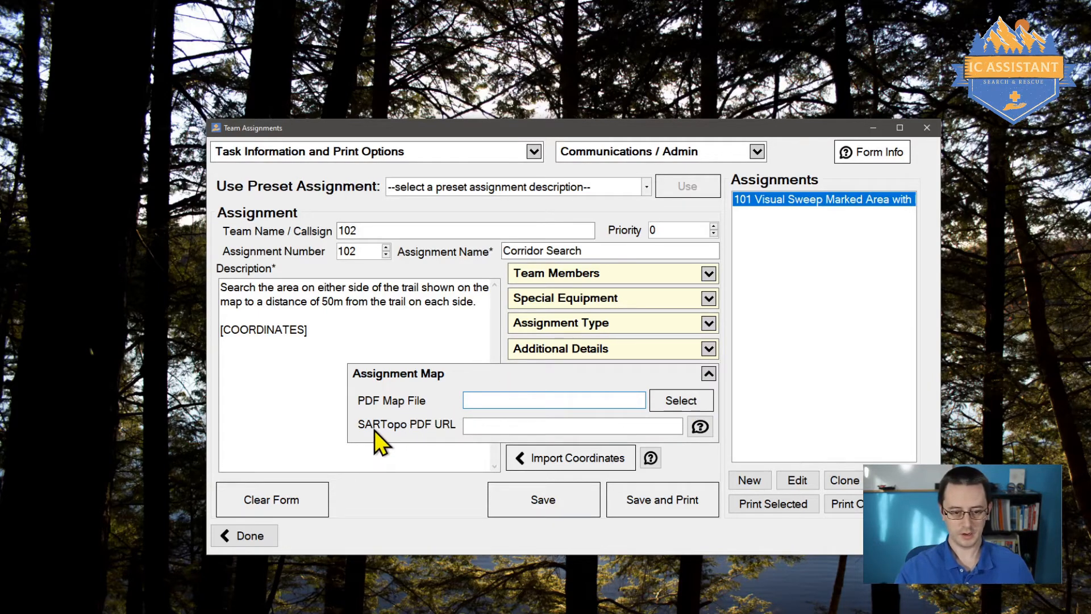
left_click(522, 425)
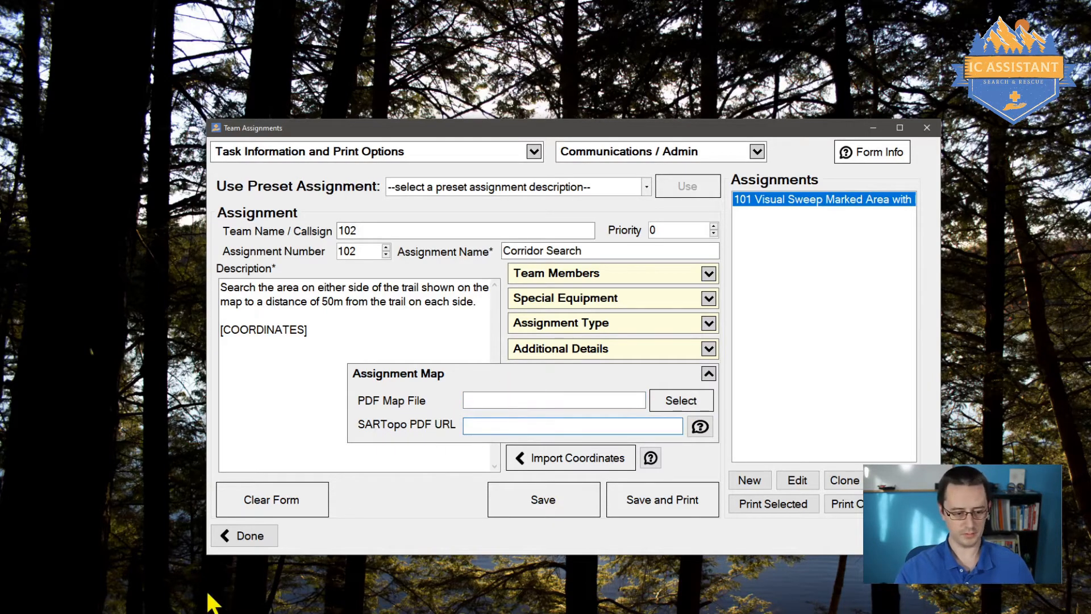
mouse_move(160, 613)
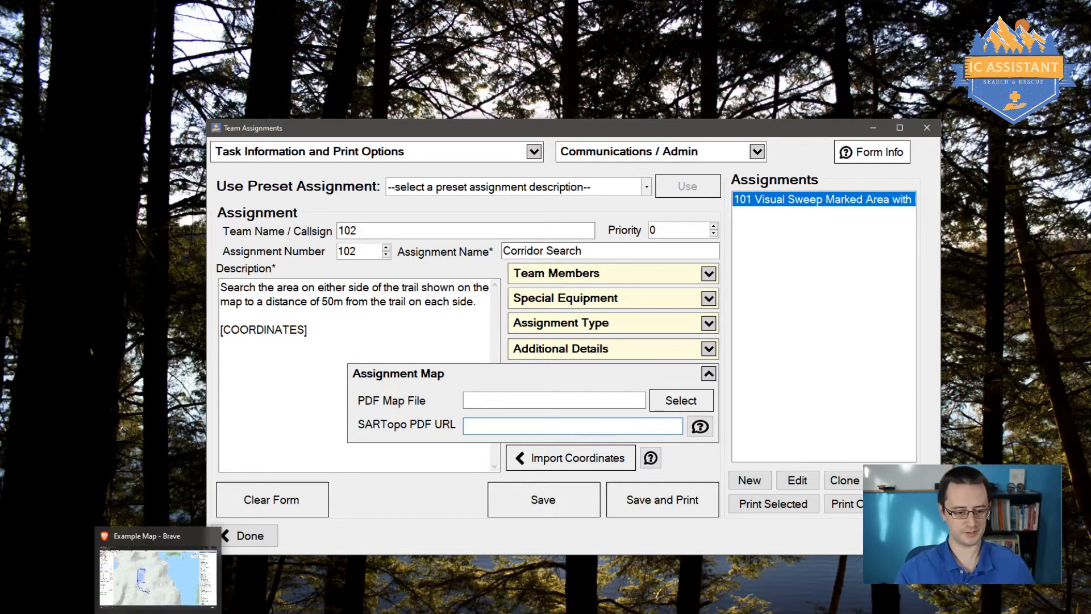
left_click(159, 612)
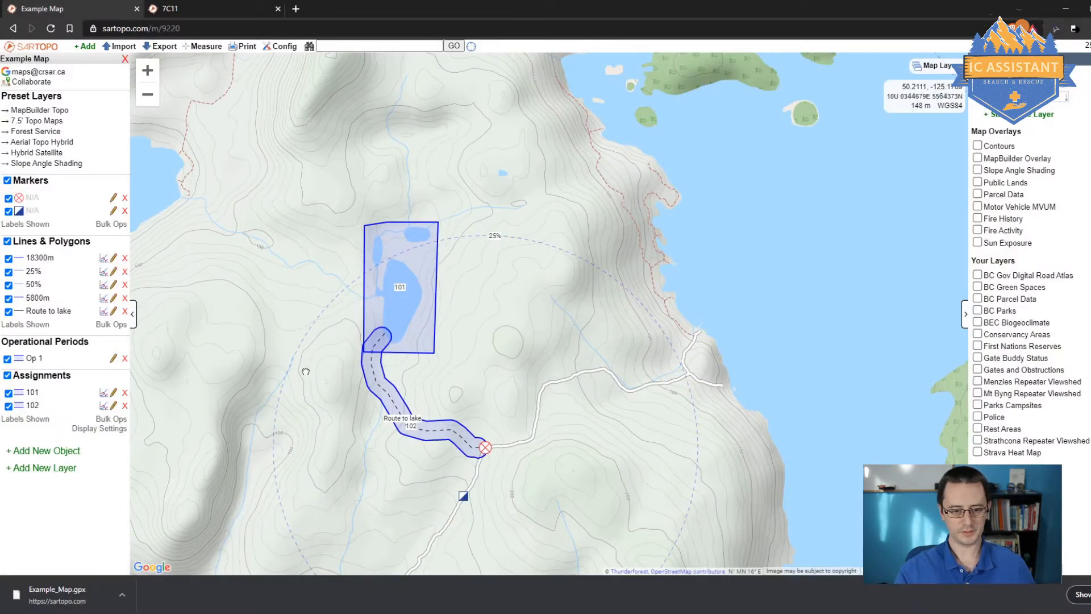
left_click_drag(306, 371, 360, 324)
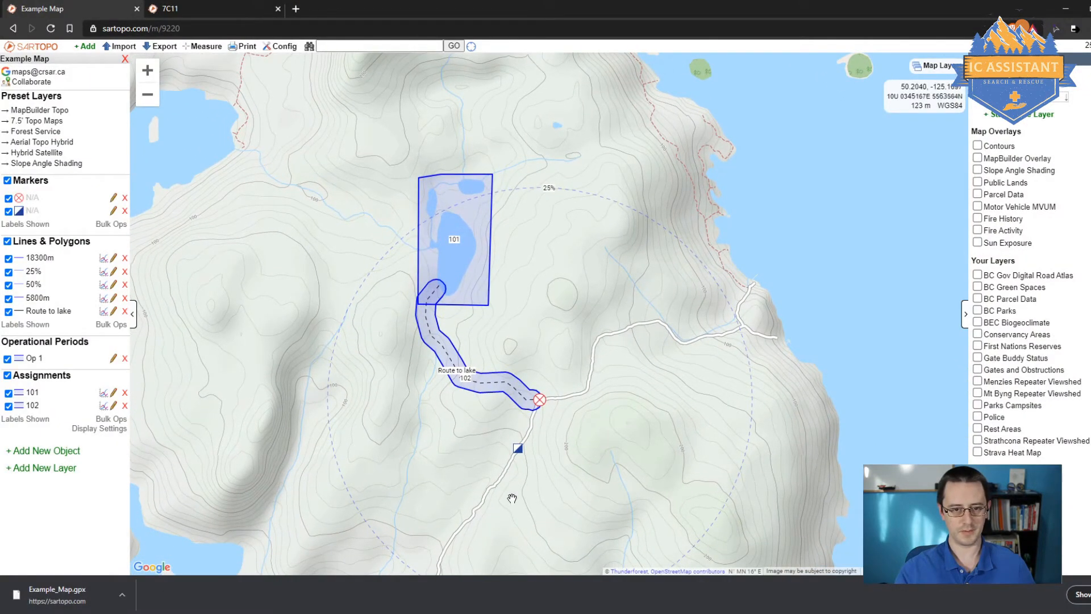
left_click(188, 11)
scroll(308, 251, "down", 3)
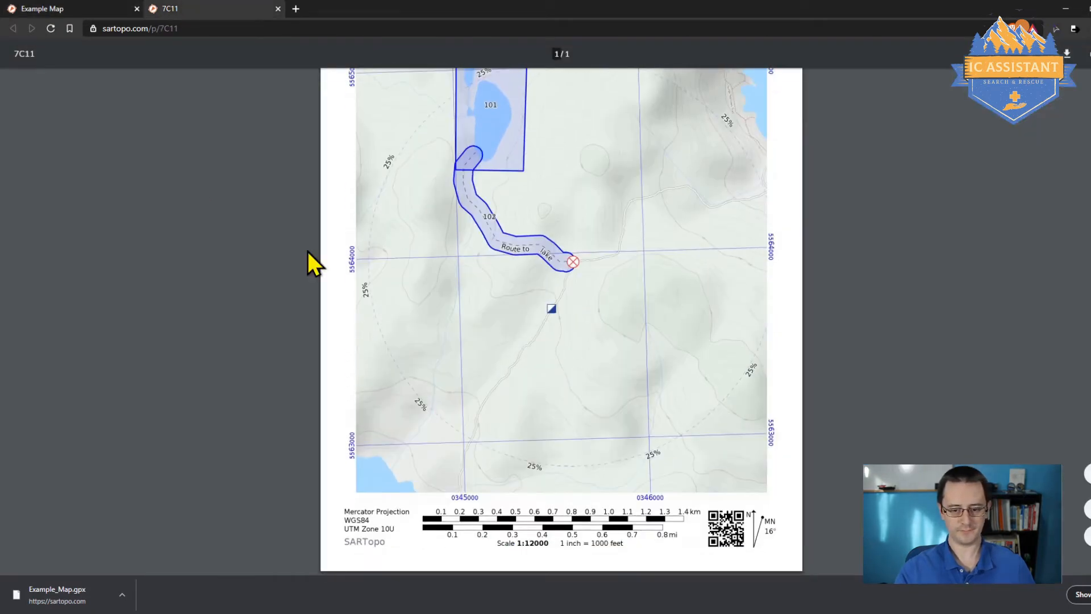
scroll(308, 251, "up", 2)
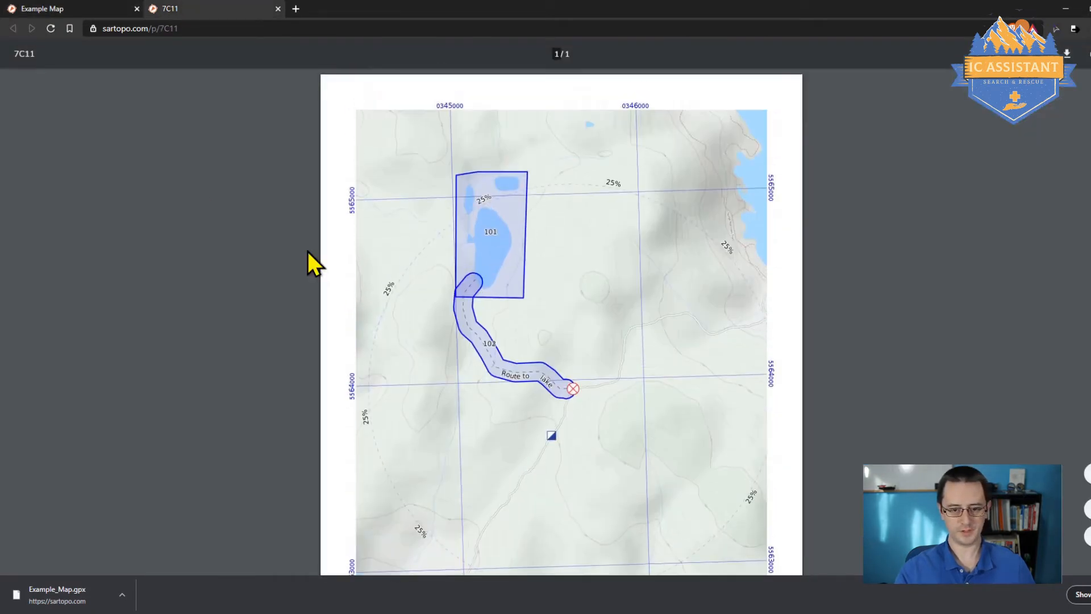
left_click(126, 28)
right_click(128, 29)
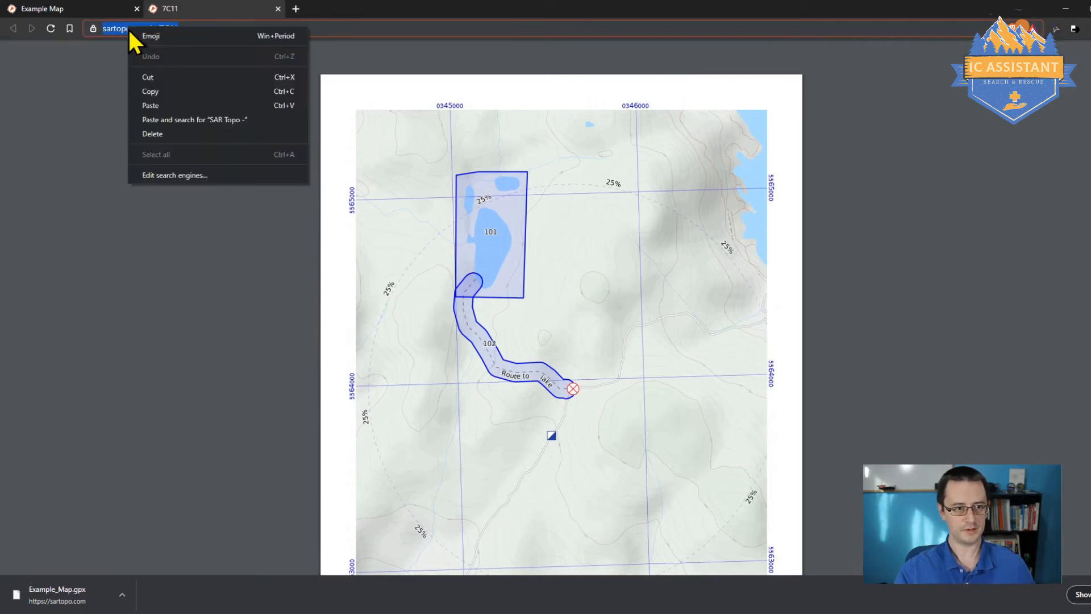
left_click(165, 91)
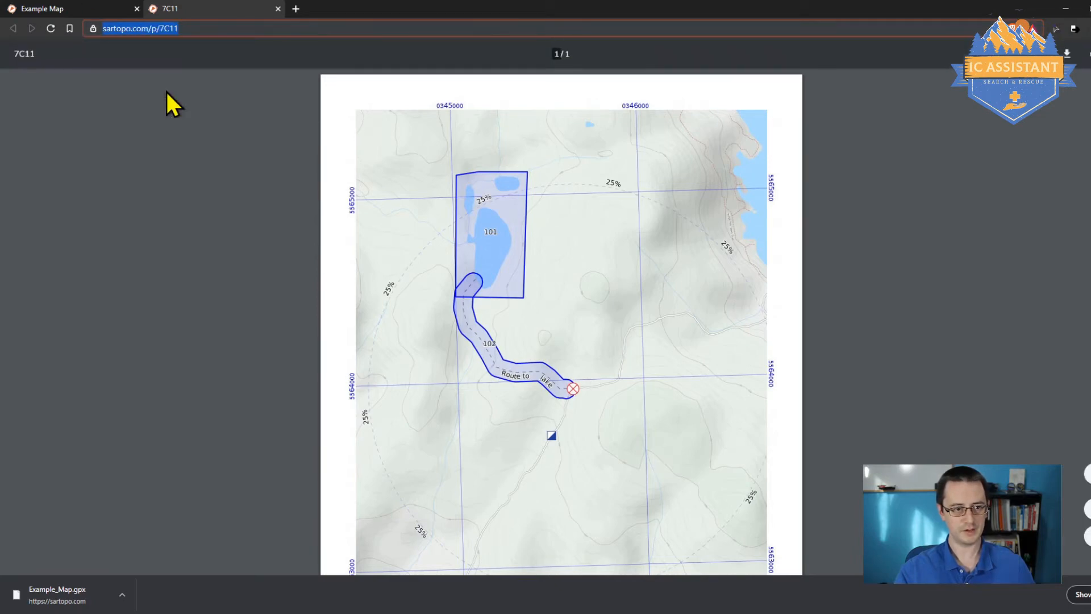
left_click(1065, 8)
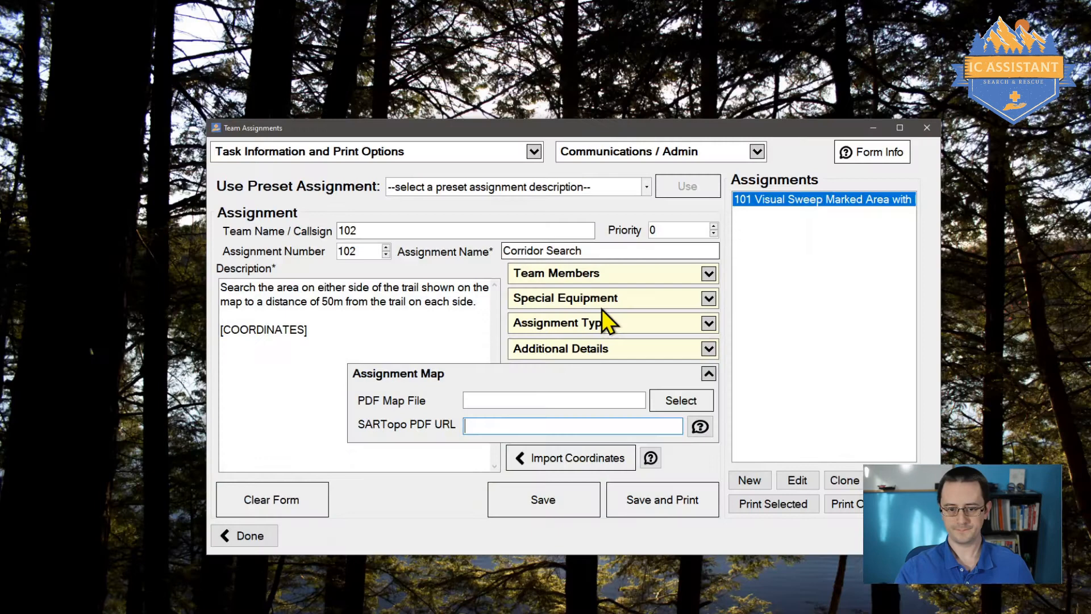
right_click(556, 425)
left_click(585, 474)
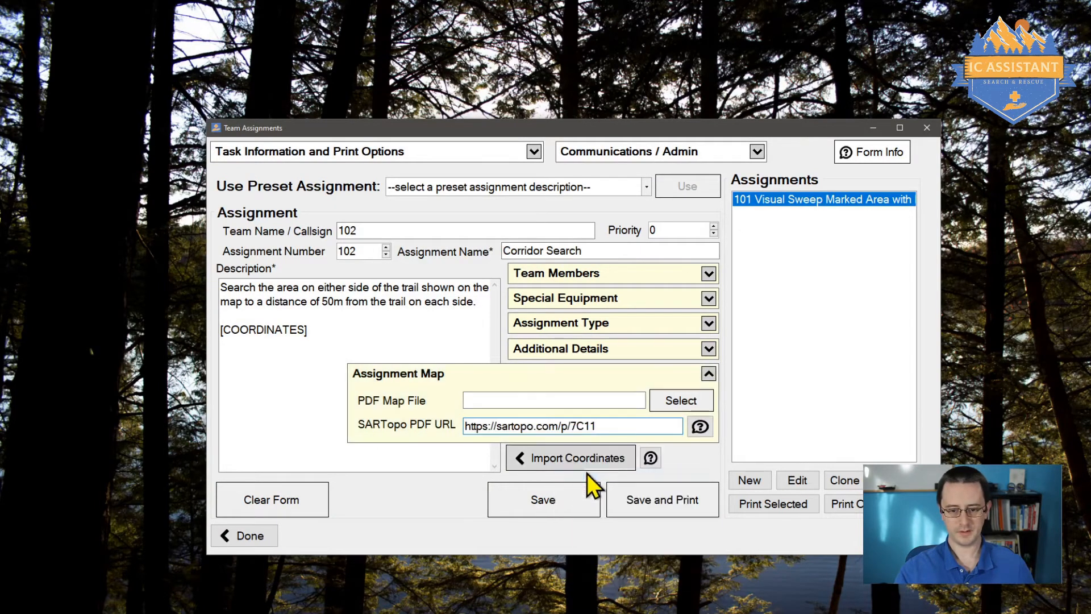
left_click(626, 371)
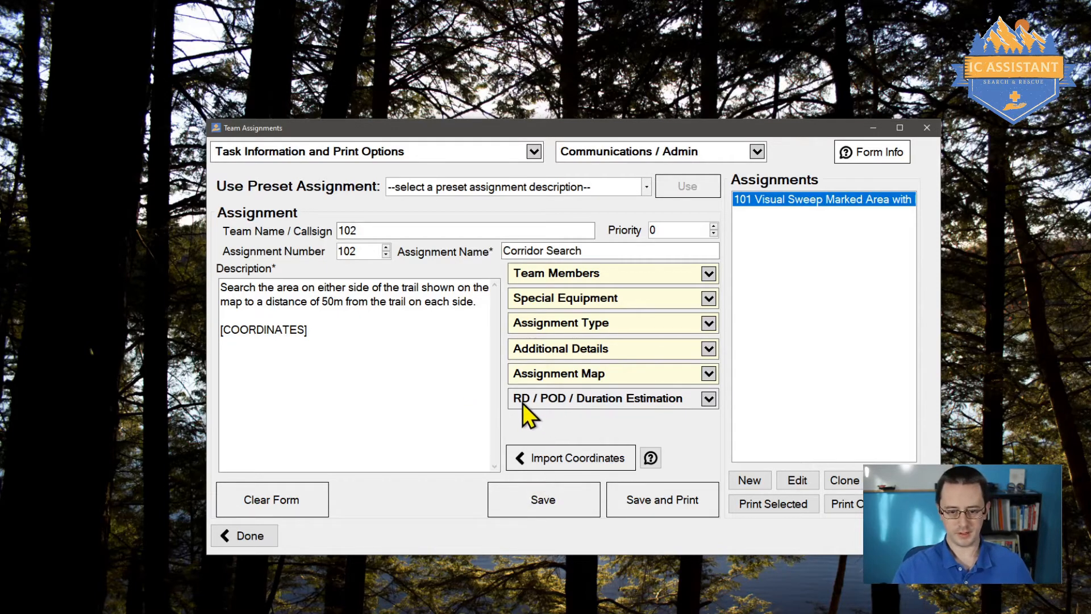
Step: Enter 25 m range of detection and Medium Visibility, then calculate 40 m spacing and 63.21% POD
left_click(710, 400)
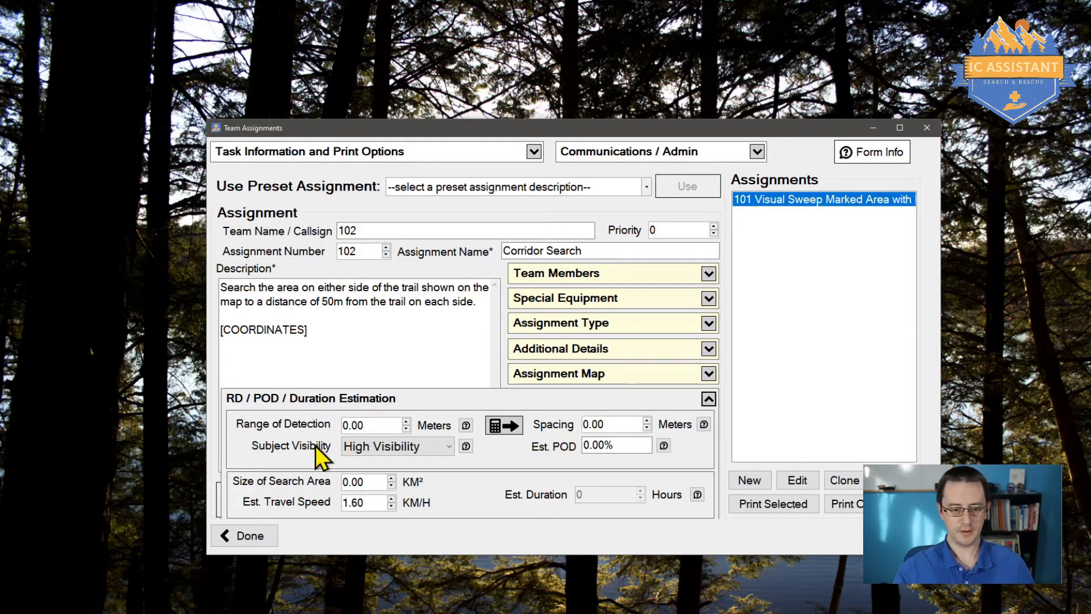
left_click(357, 425)
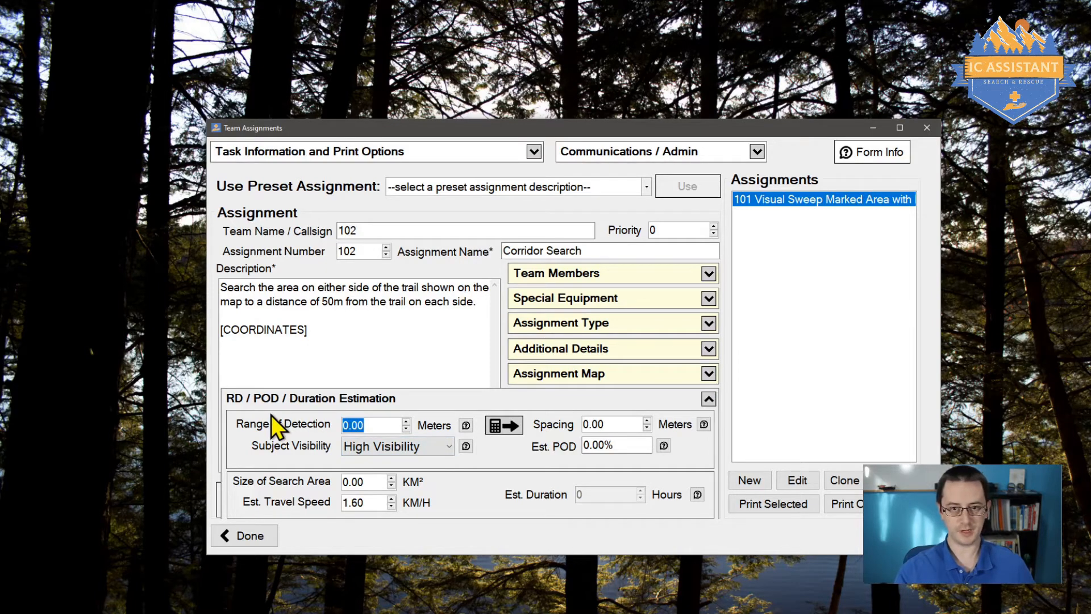
type("25")
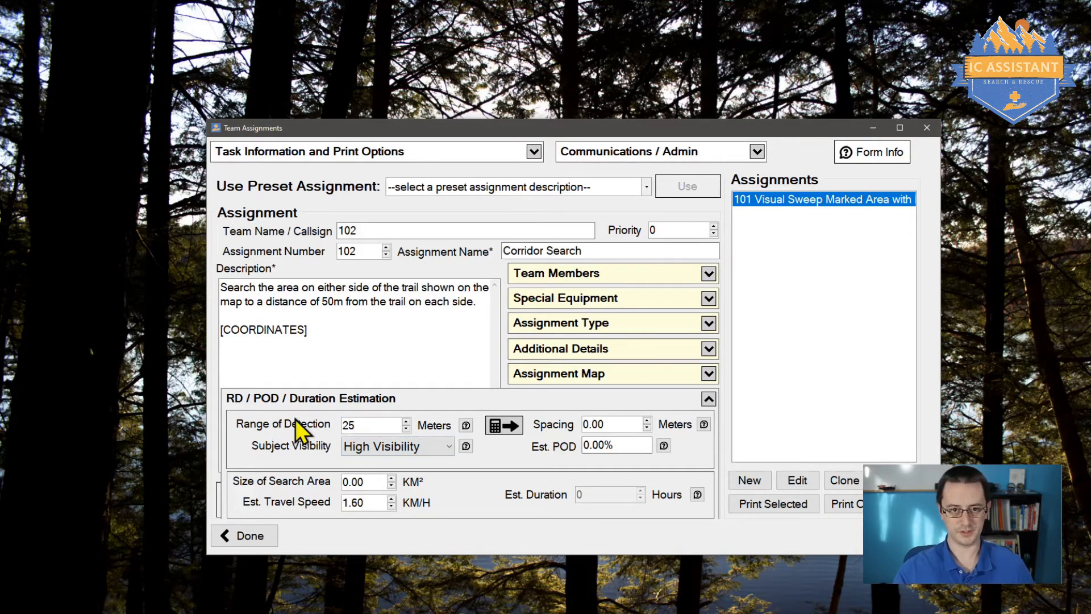
left_click(380, 449)
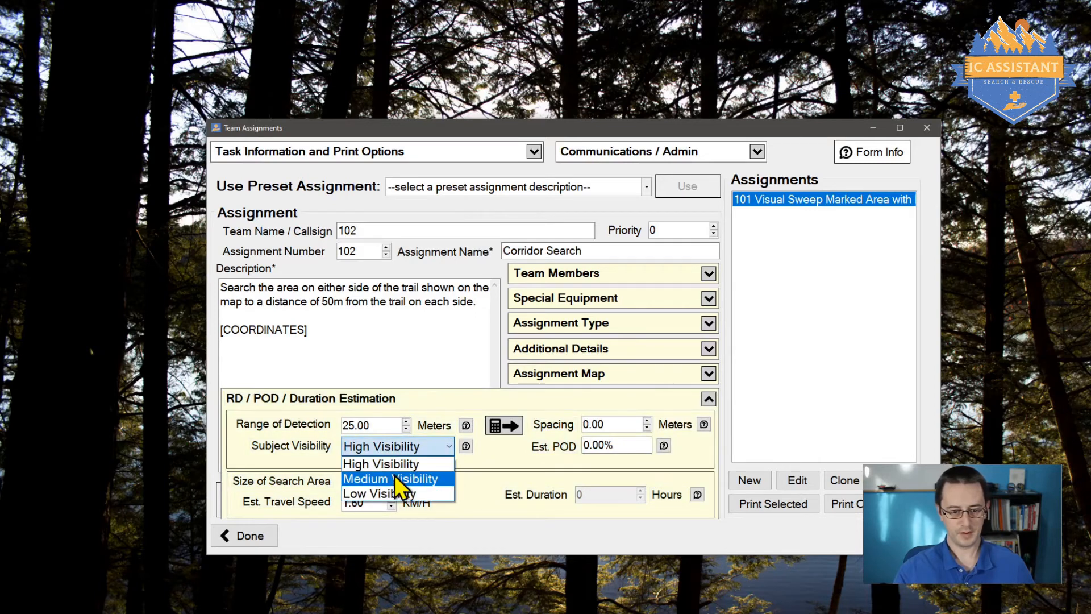
left_click(396, 478)
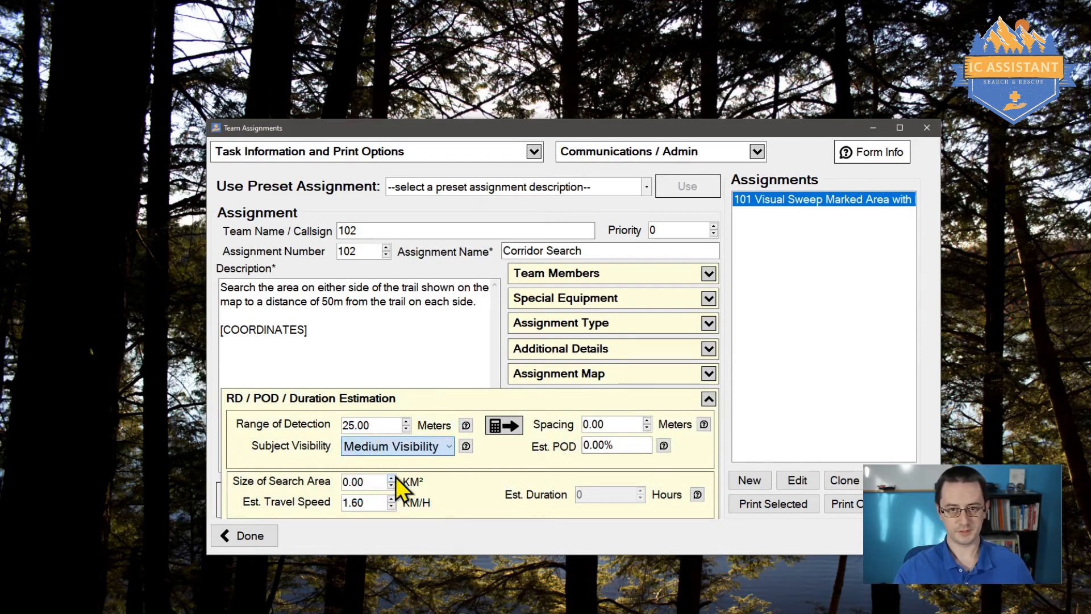
left_click(499, 431)
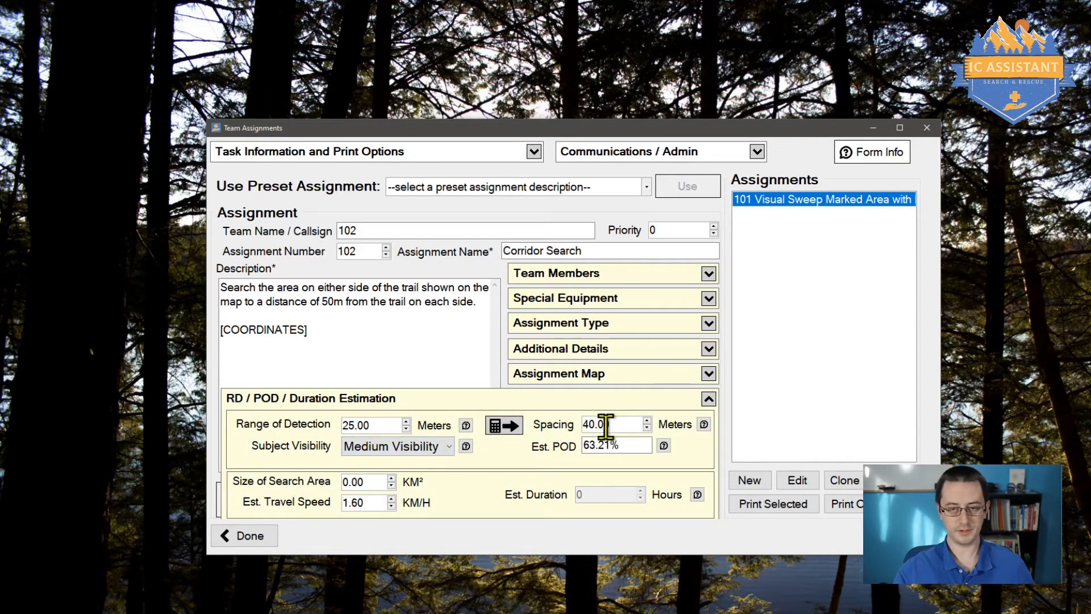
left_click_drag(610, 427, 551, 435)
left_click_drag(621, 447, 600, 449)
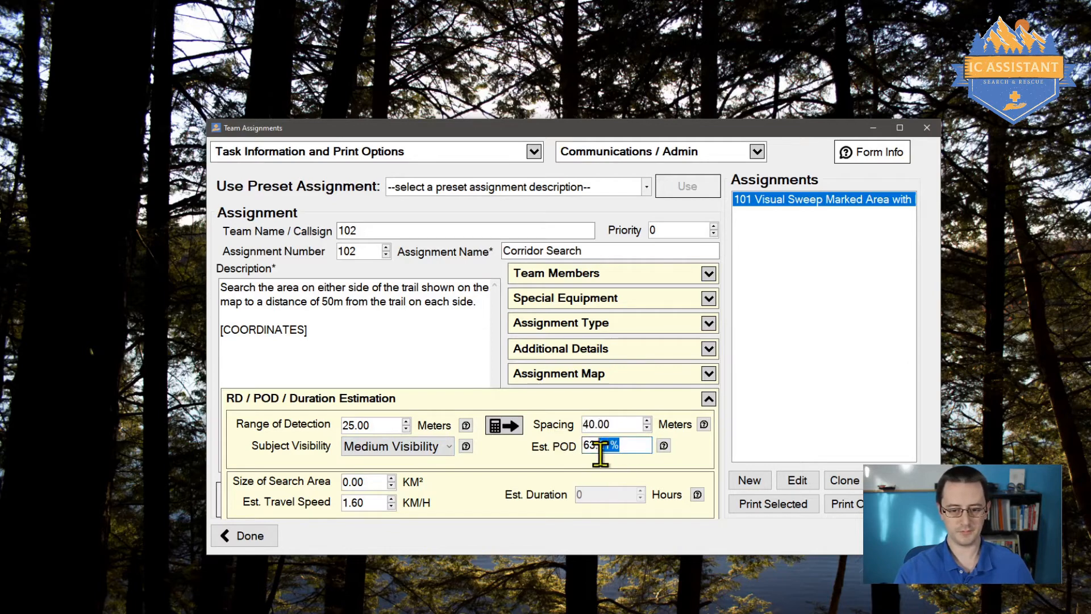
left_click(622, 445)
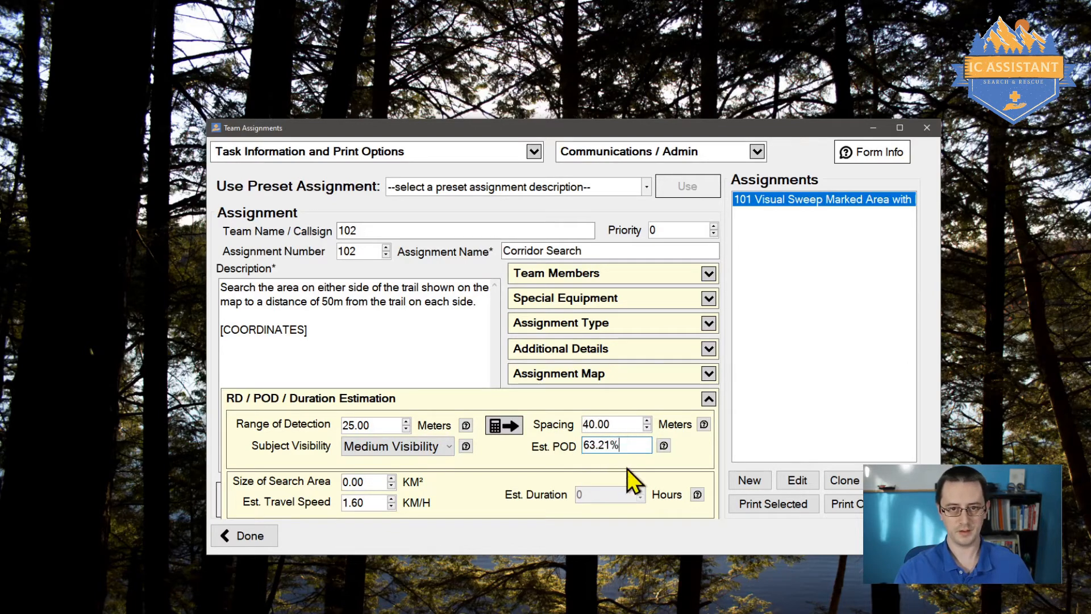
Step: Try a .20 km² search area and adjust Spacing to see the estimated POD change
left_click(366, 482)
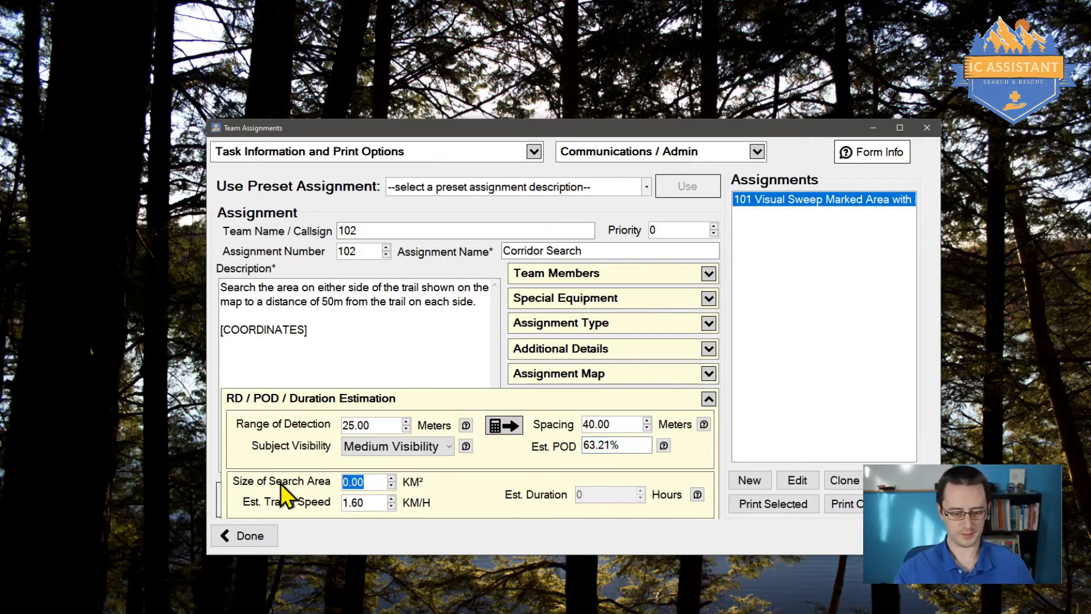
type(".20")
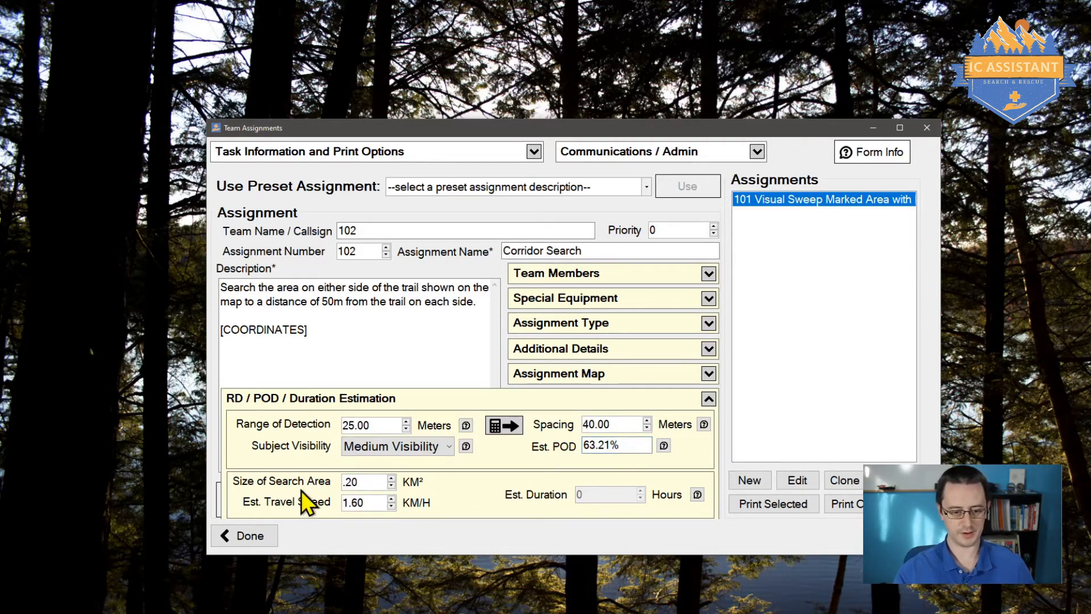
left_click(372, 503)
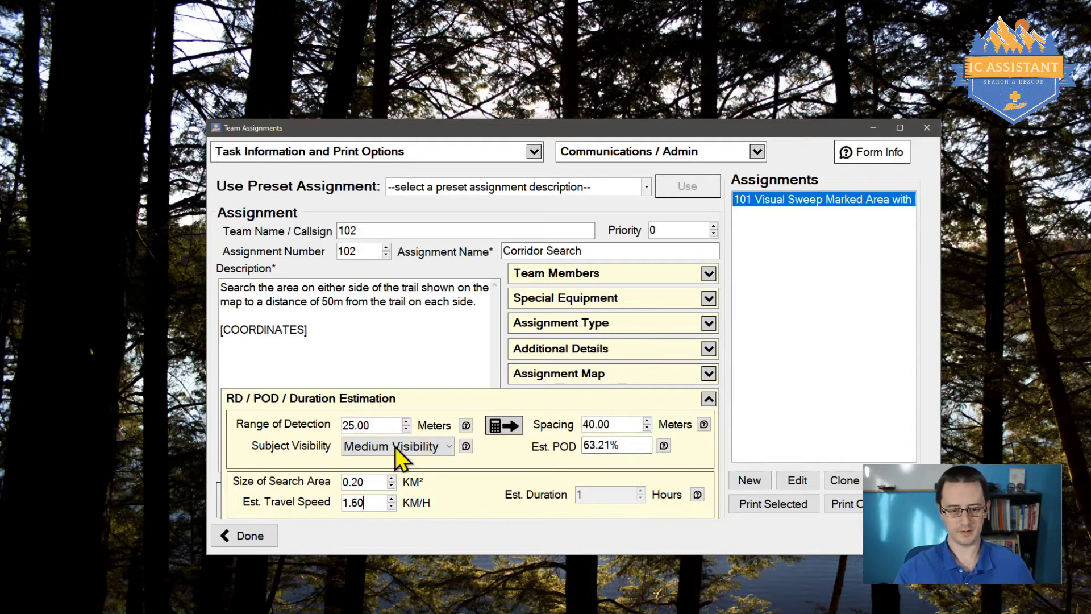
left_click_drag(619, 426, 570, 430)
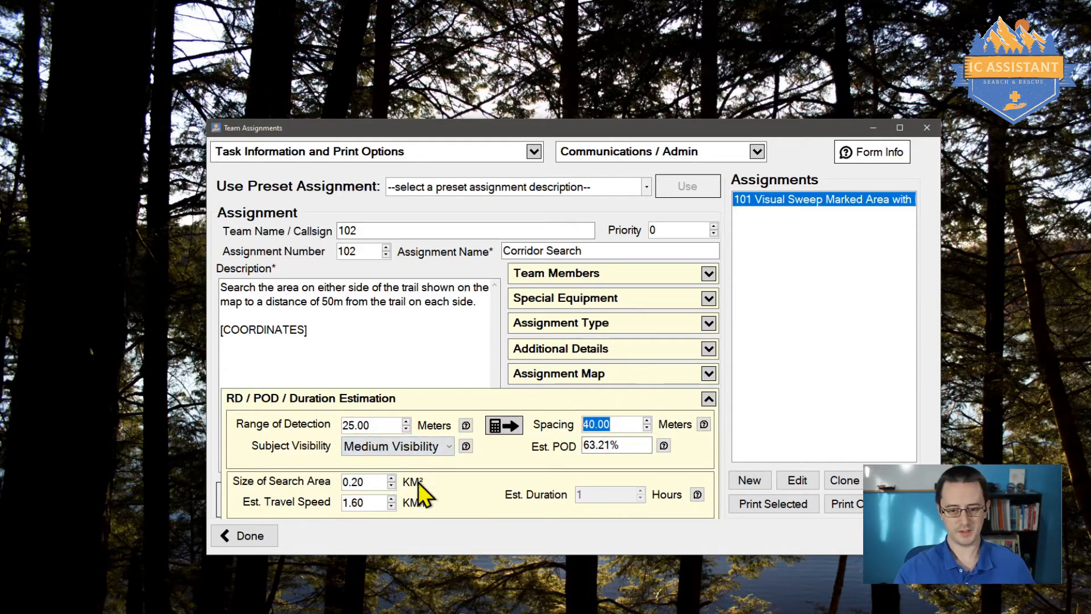
left_click_drag(374, 483, 275, 509)
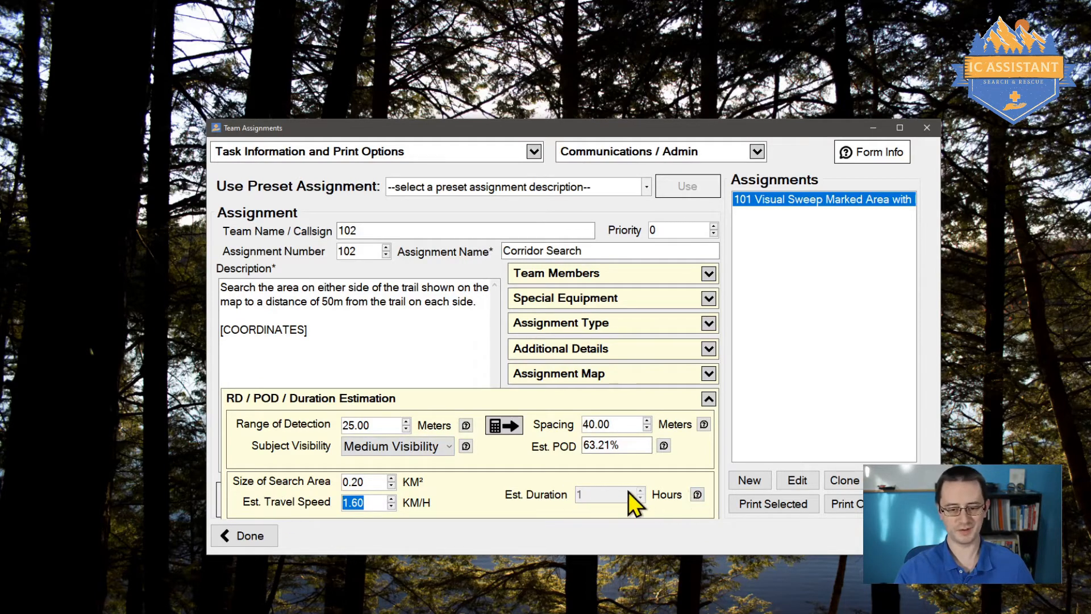
left_click(647, 428)
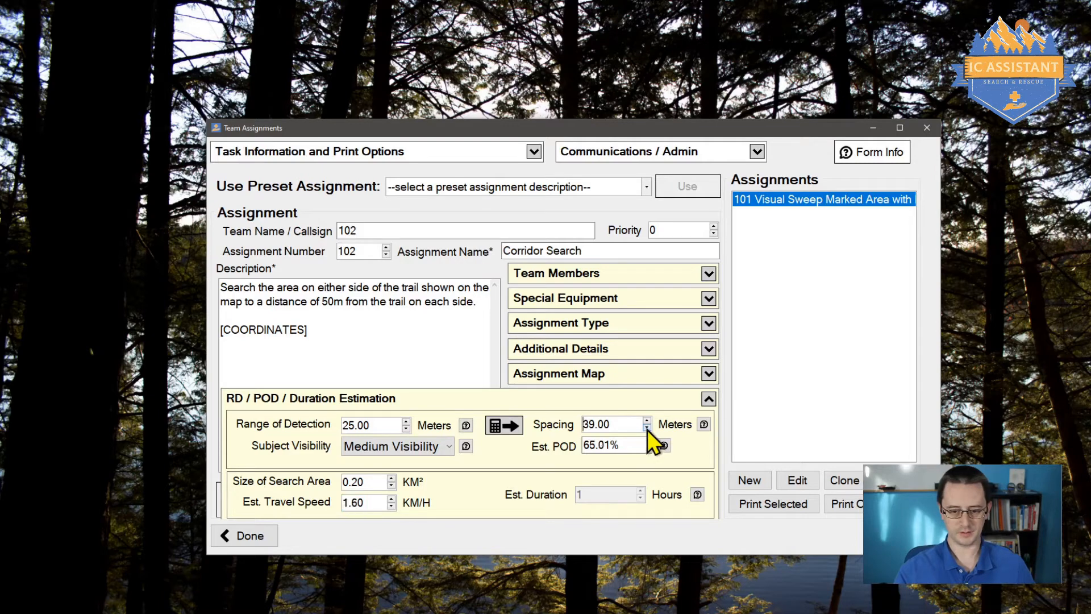
left_click(647, 429)
left_click(647, 429)
left_click_drag(647, 430, 648, 428)
left_click(647, 420)
left_click(647, 429)
left_click(647, 428)
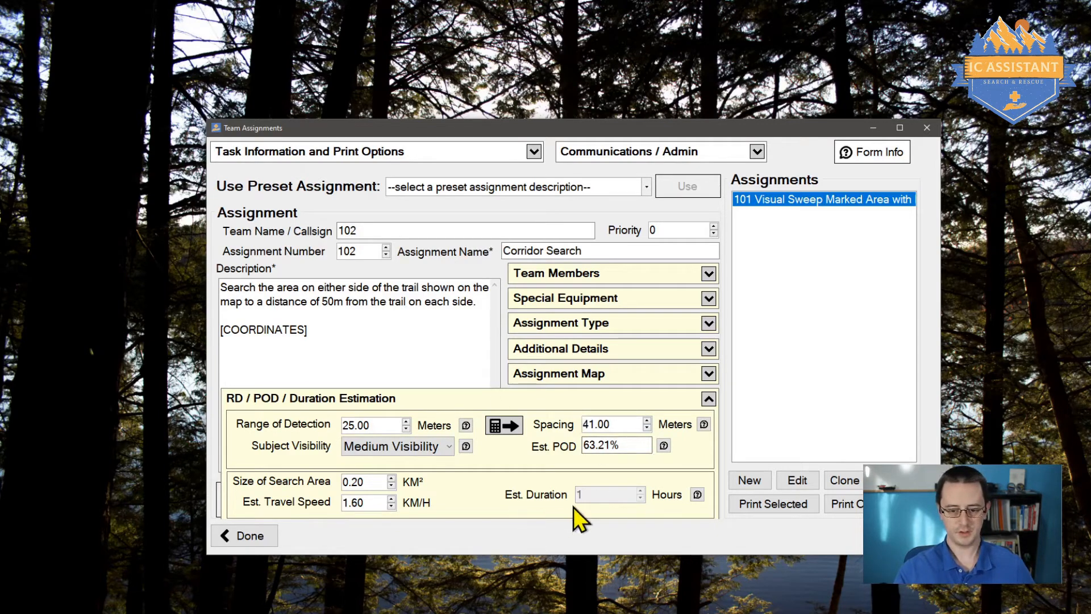
Step: Set a 1 km² area, 40 m spacing and 0.8 km/h speed, giving an 8-hour estimate
left_click(358, 482)
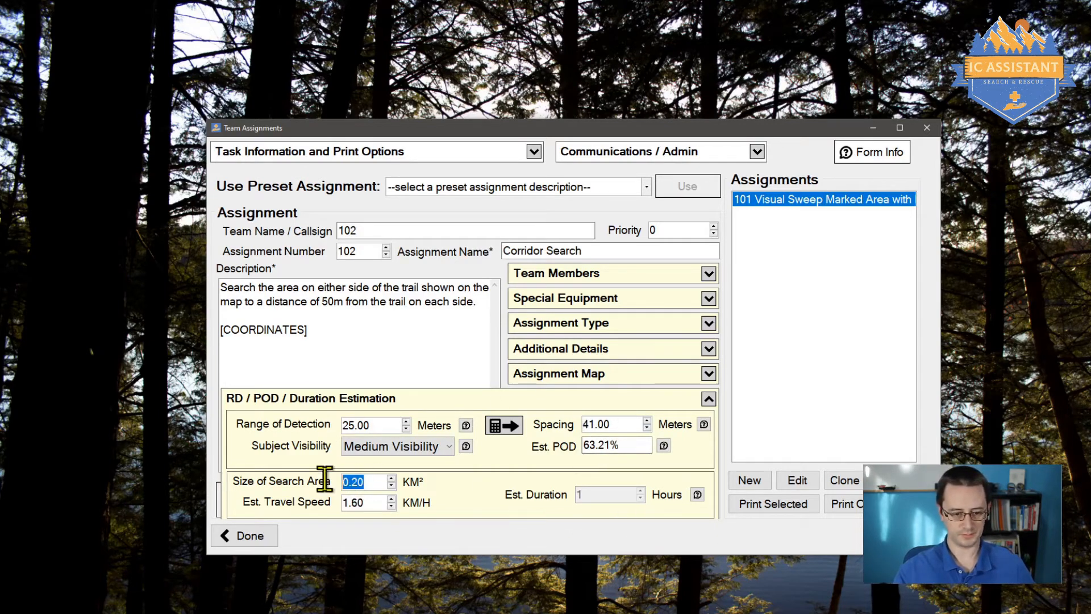
type("1")
left_click(358, 502)
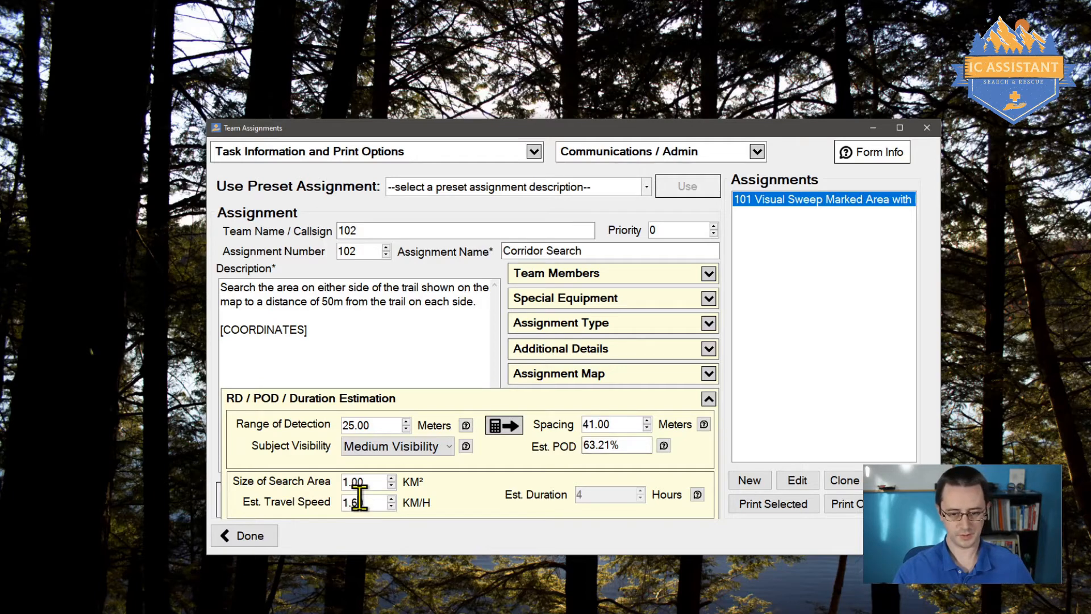
left_click(646, 429)
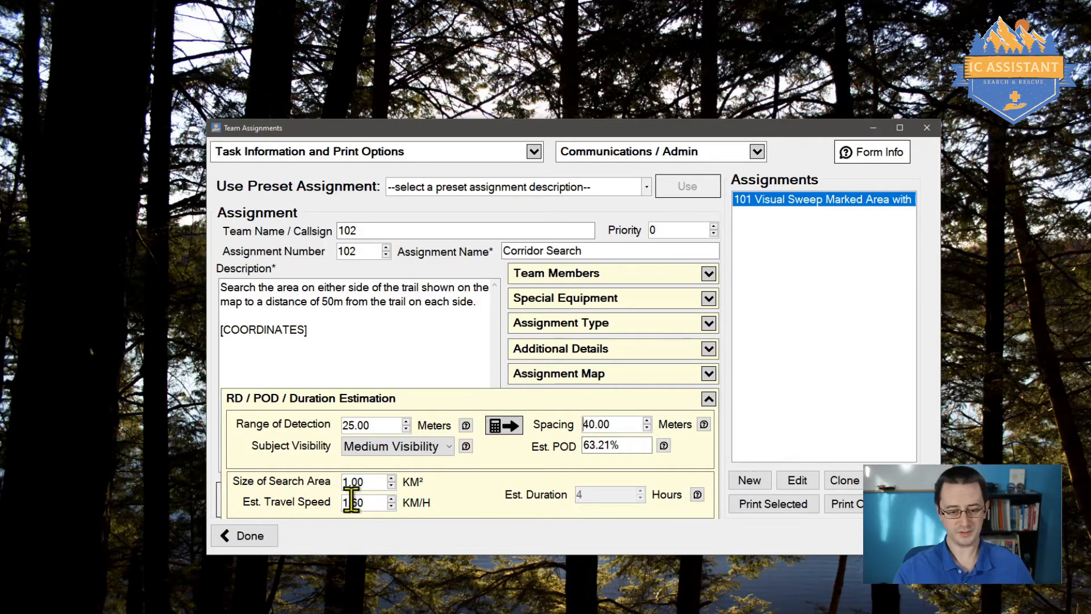
left_click_drag(369, 503, 318, 486)
type(".8")
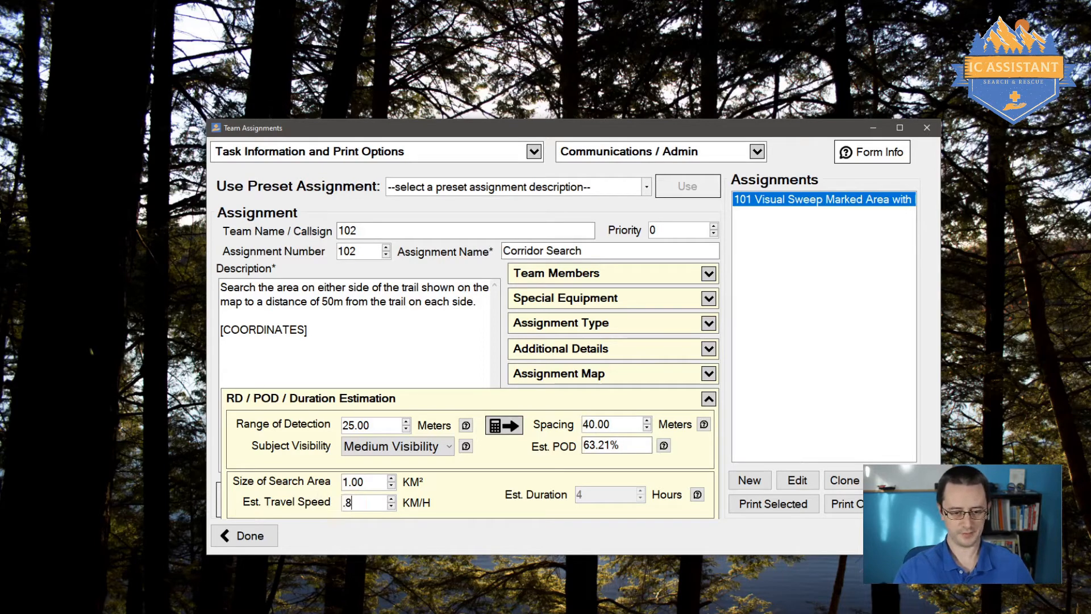
left_click(363, 482)
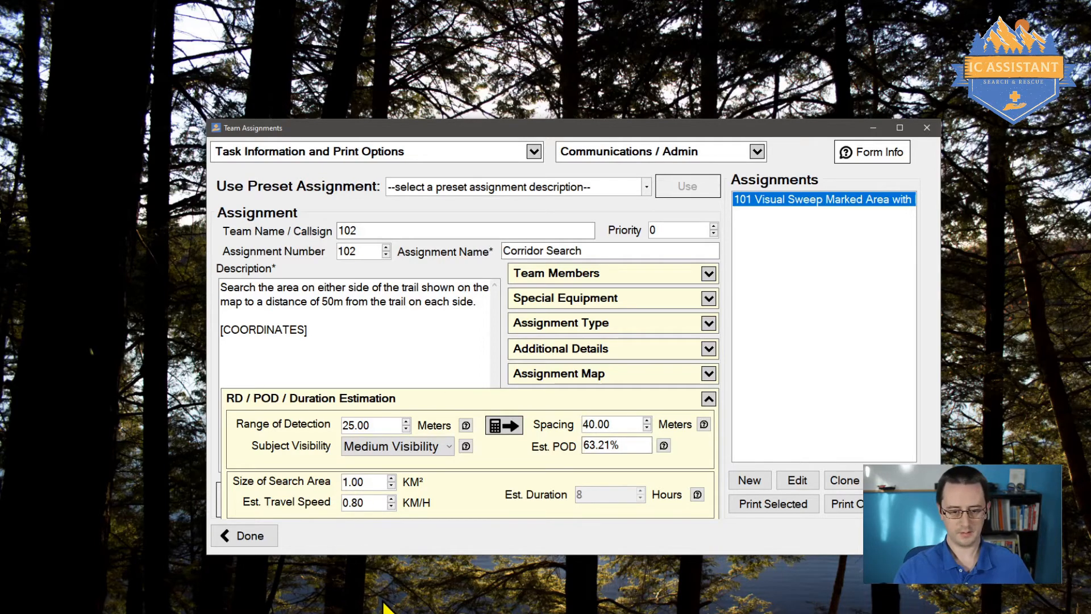
Step: Raise the Corridor Search's required members to 12 under Additional Details
left_click(544, 353)
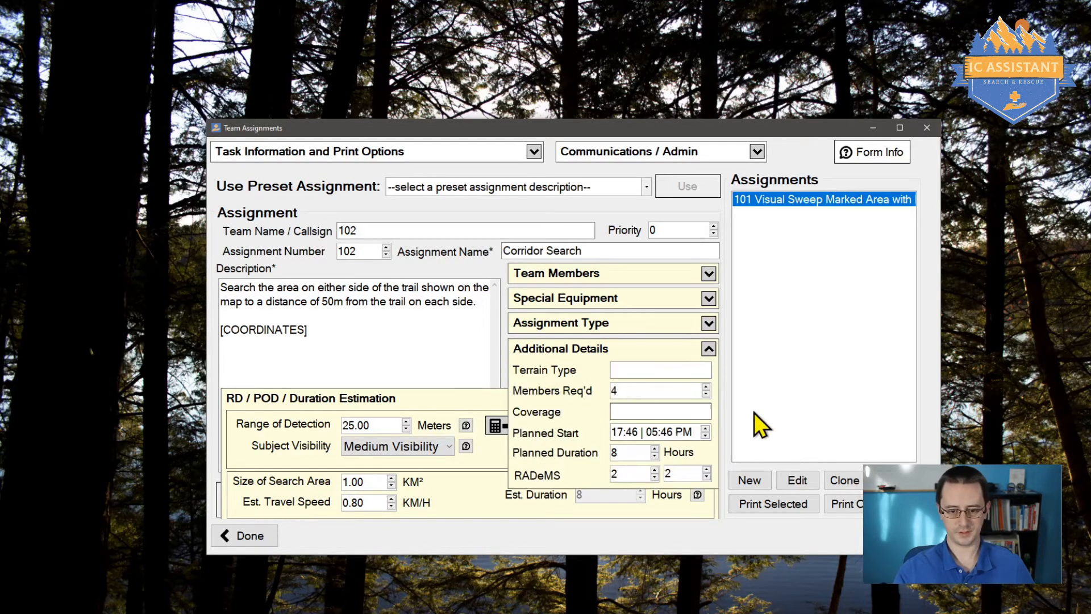
left_click_drag(706, 388, 705, 388)
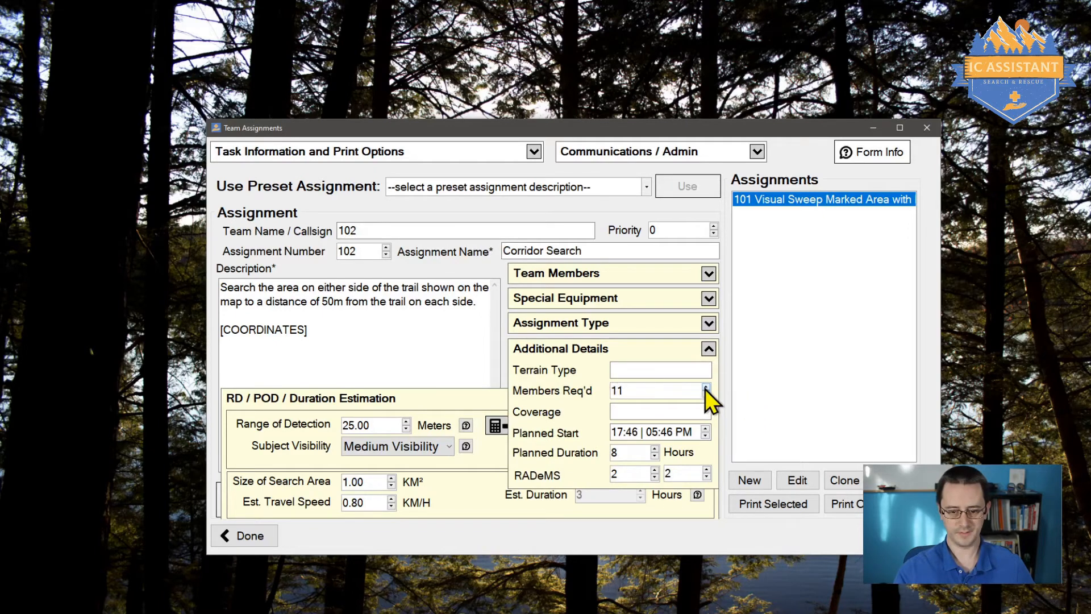
left_click(706, 388)
Step: Collapse the Additional Details and RD/POD sections and locate the [COORDINATES] placeholder in the description
left_click(709, 348)
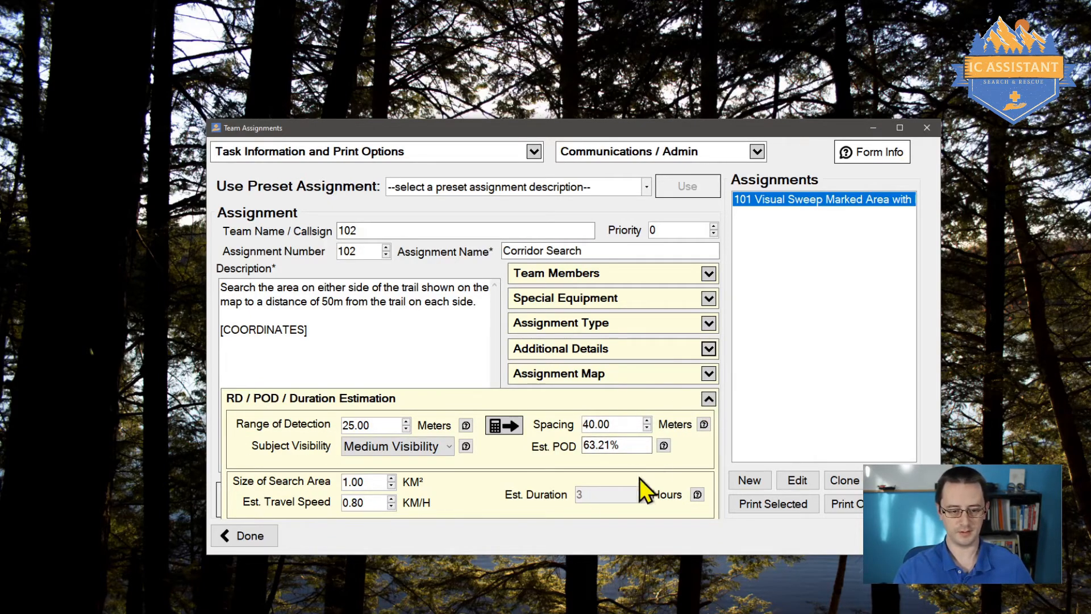
left_click(709, 398)
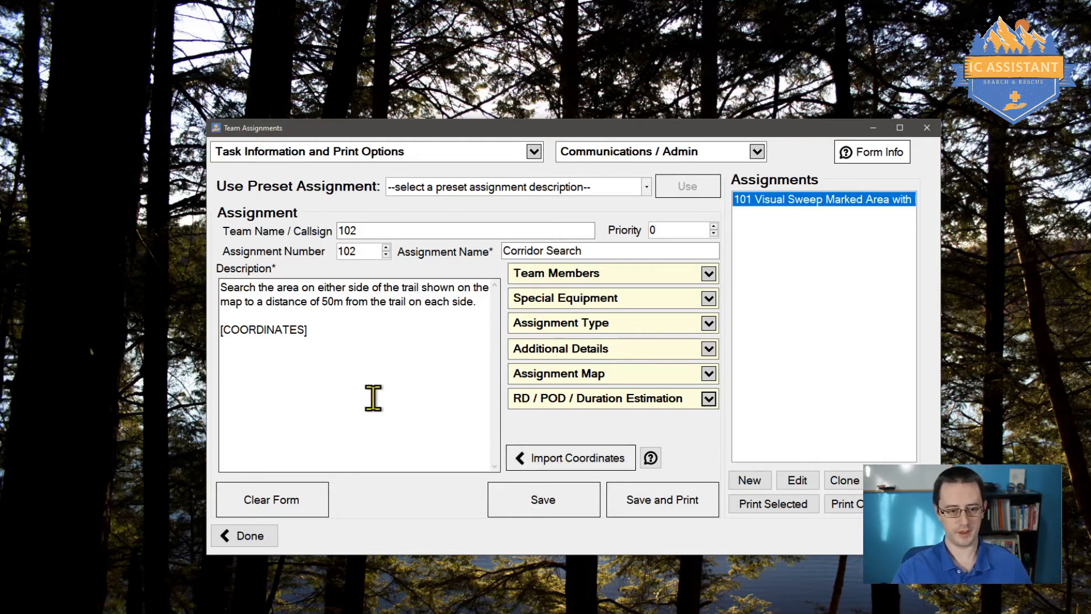
left_click_drag(338, 391, 213, 349)
left_click(370, 375)
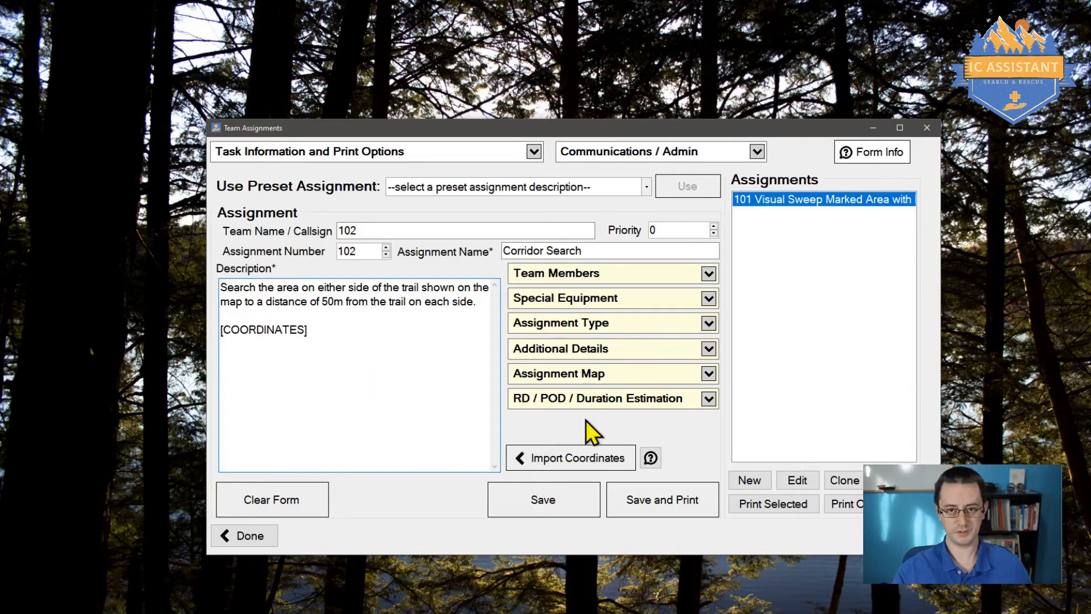
Step: Start a coordinate import and choose Example_Map.gpx from the Downloads folder
left_click(565, 460)
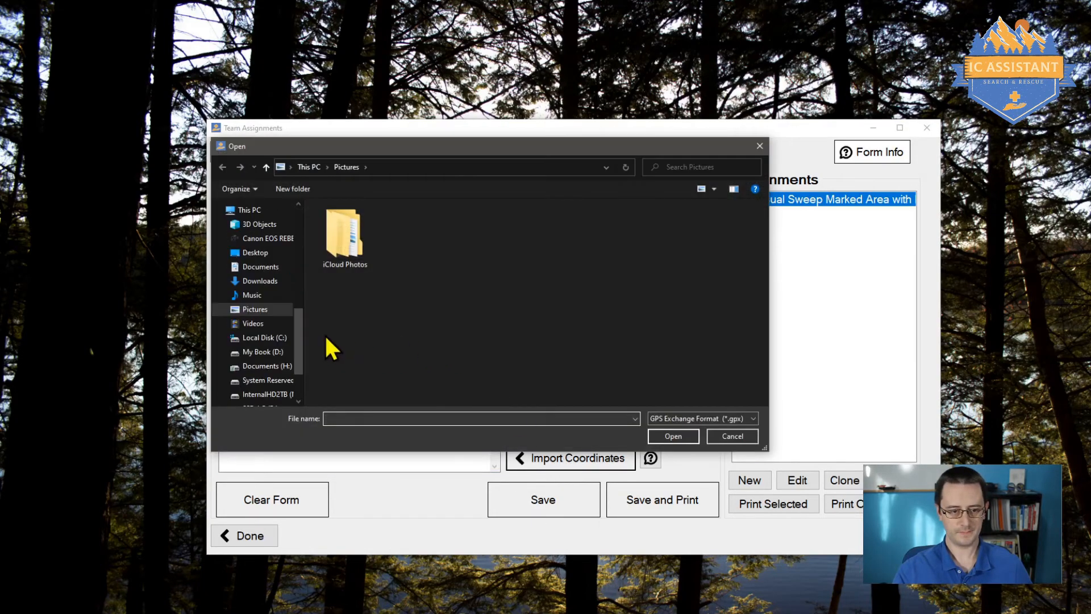
left_click(266, 282)
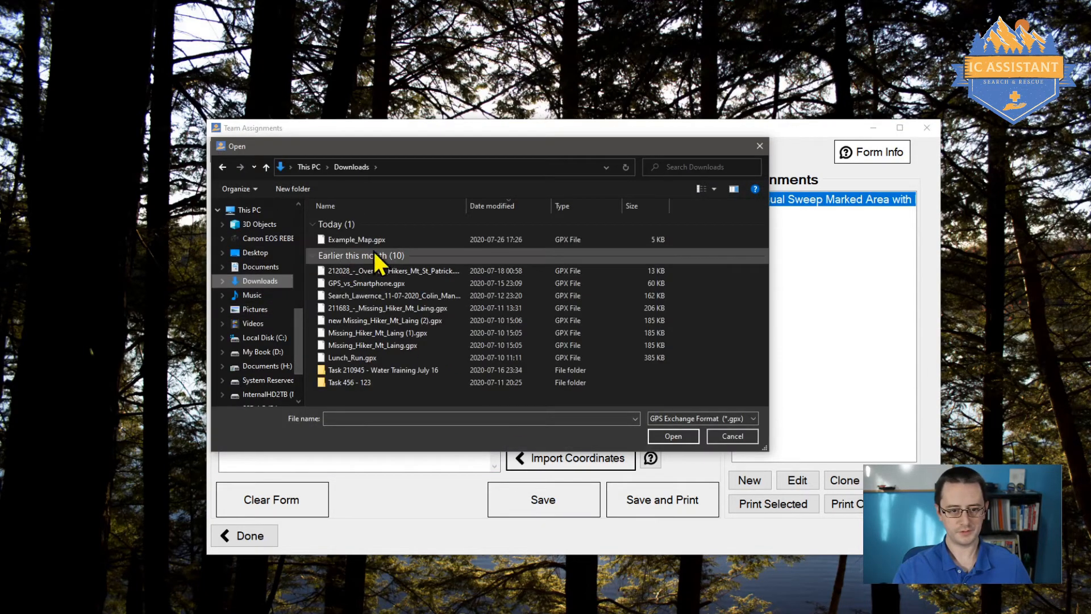
left_click(380, 239)
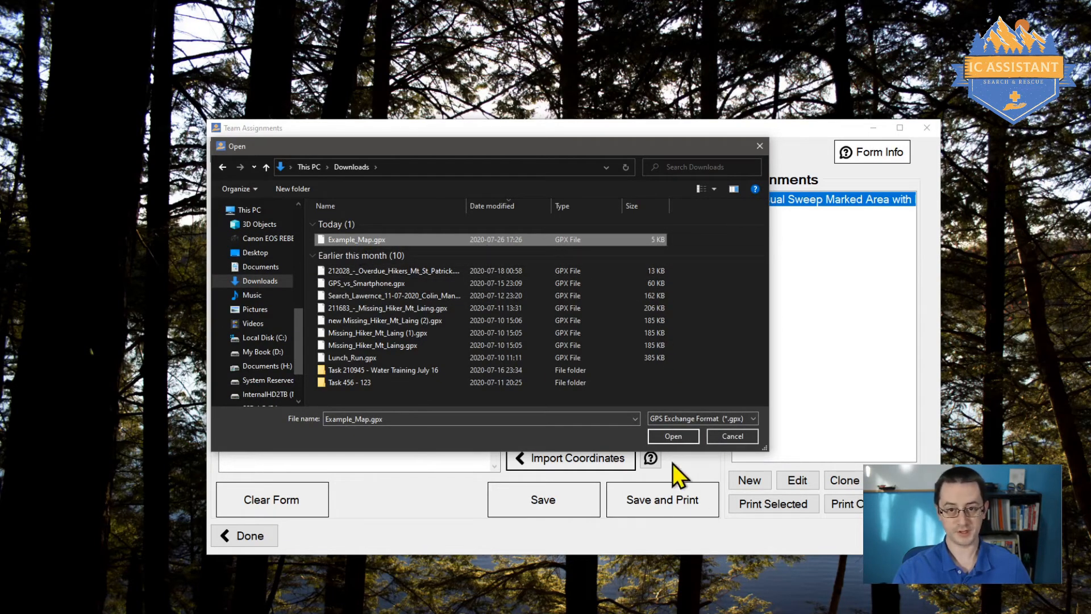
Step: Import track 102's coordinate 10U 345133E 5564575N into the description, then bring SARTopo forward
left_click(662, 435)
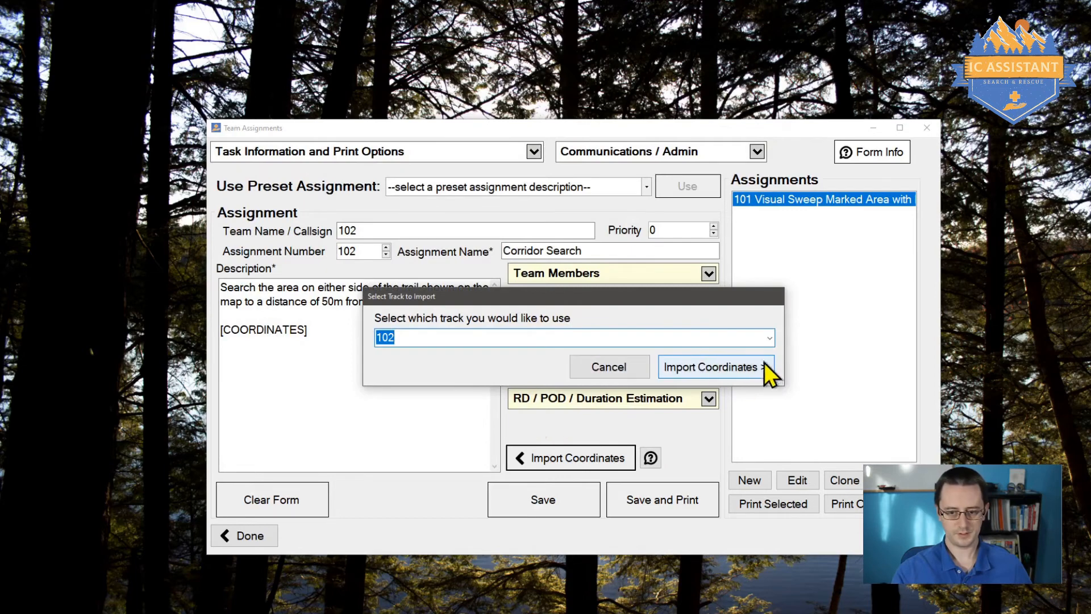
left_click(770, 339)
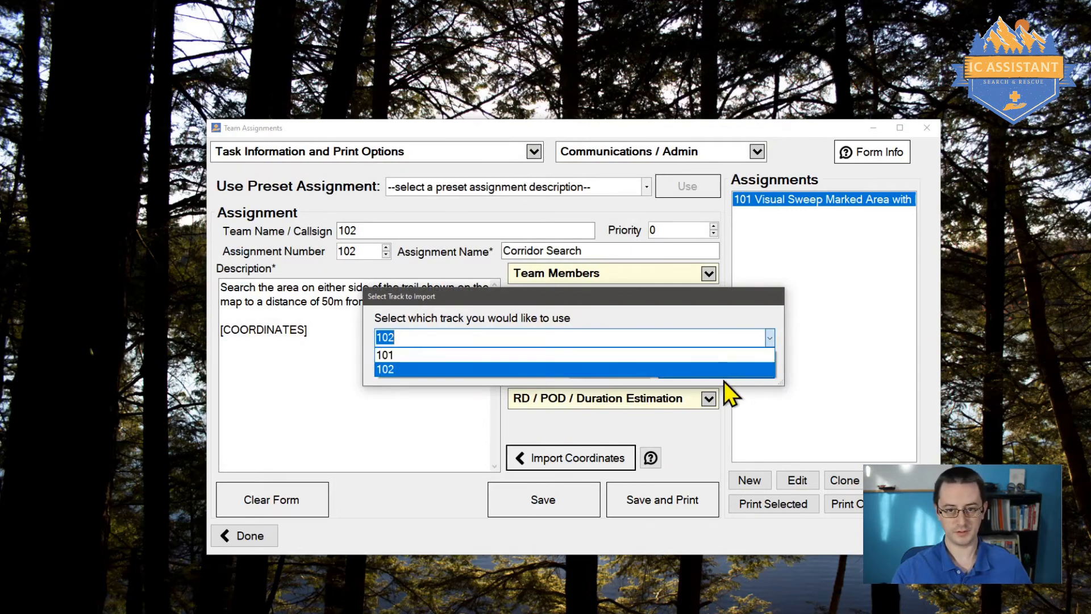
left_click(390, 370)
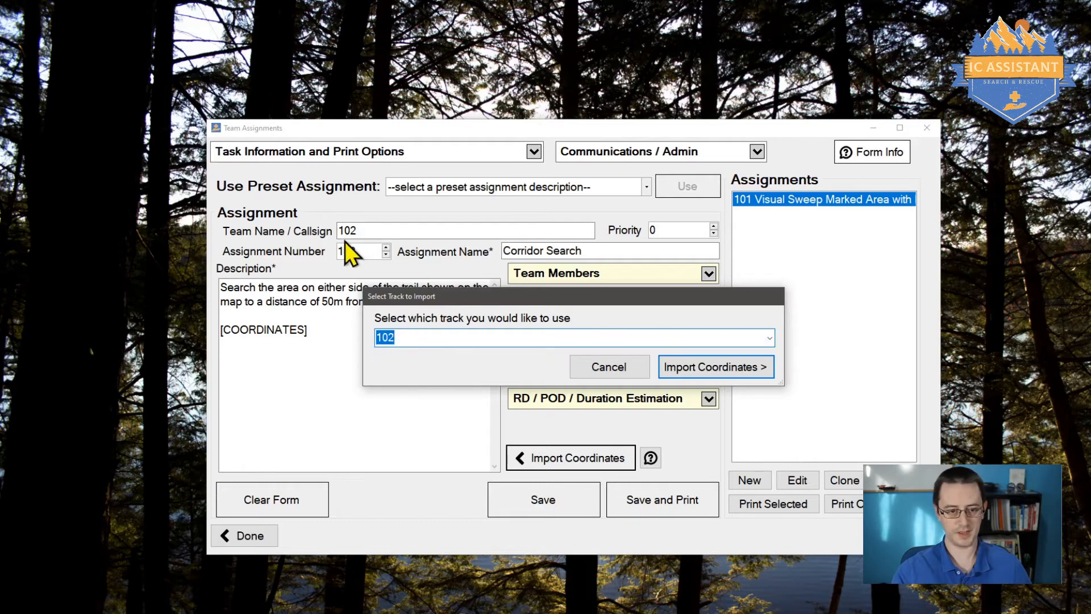
left_click(723, 367)
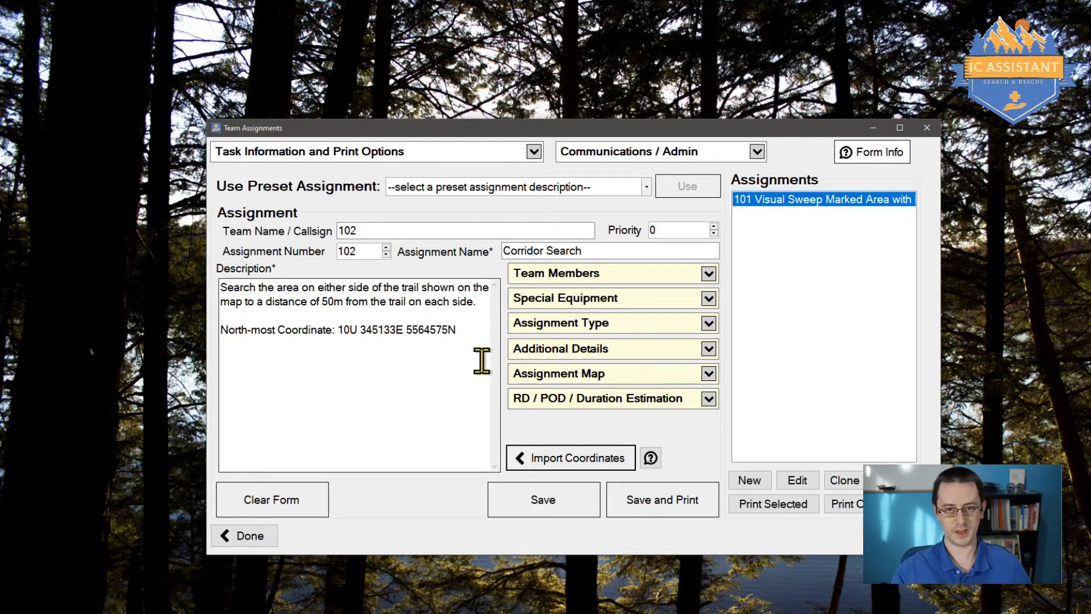
left_click(414, 362)
left_click_drag(226, 360, 210, 336)
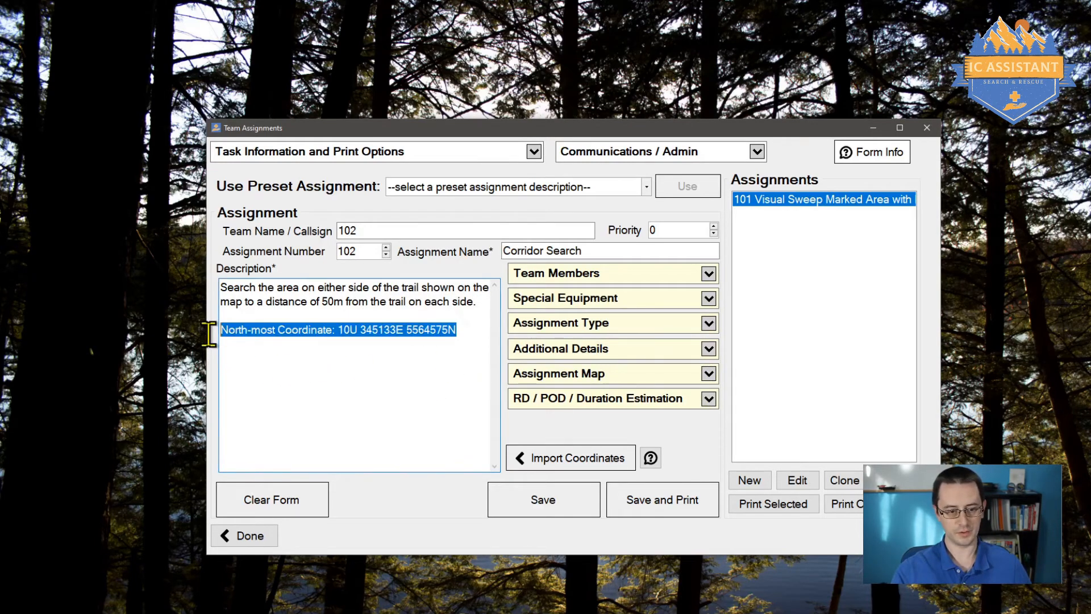
left_click(357, 379)
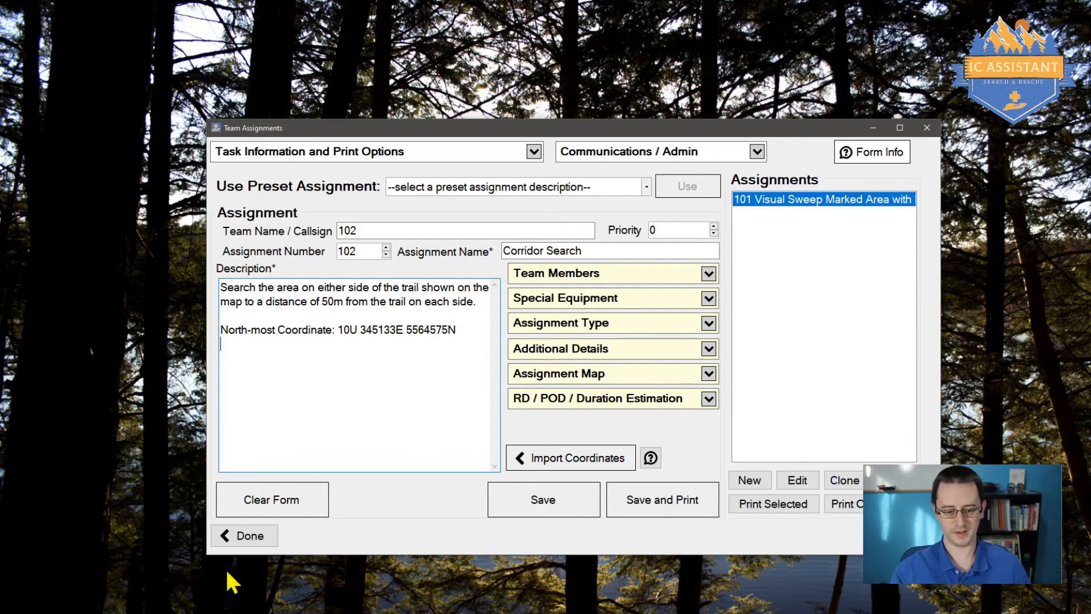
left_click(155, 612)
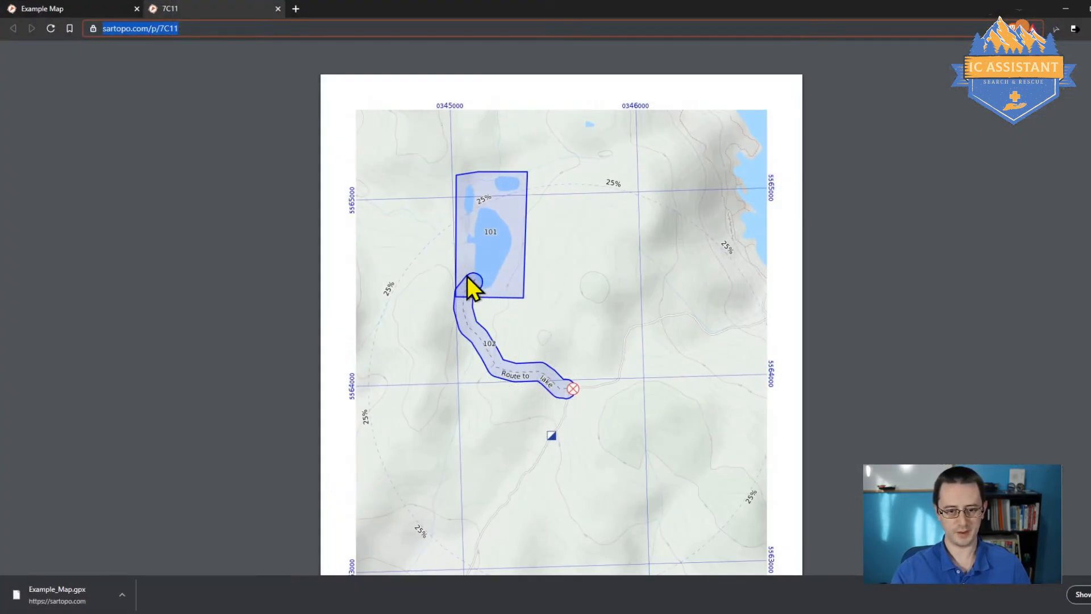
Step: Return from the Example Map to the team assignments form and save the Corridor Search assignment
left_click(73, 12)
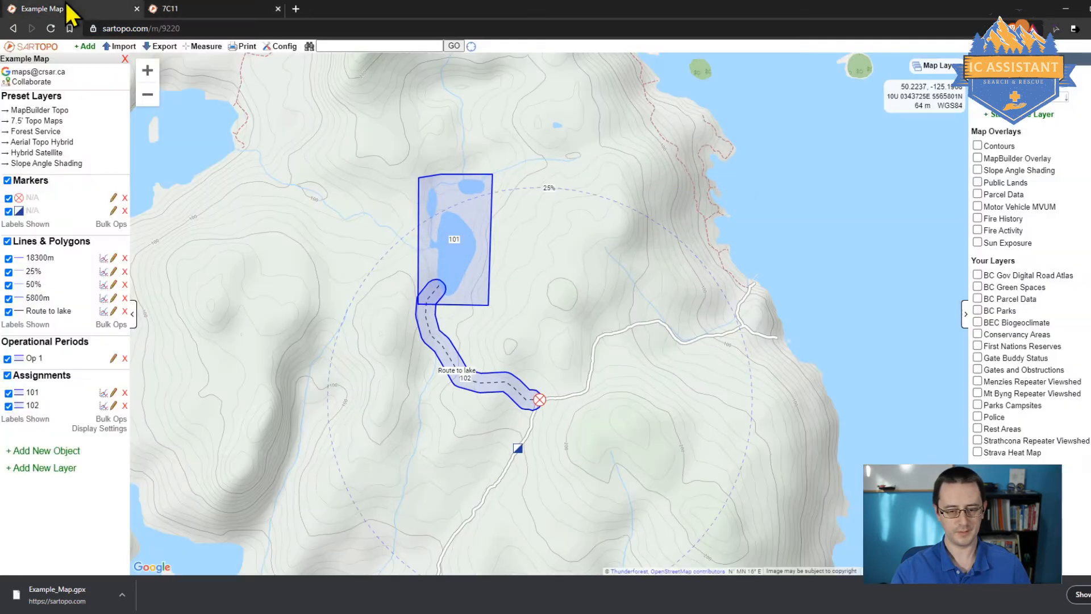
left_click(120, 46)
left_click(763, 613)
left_click(722, 574)
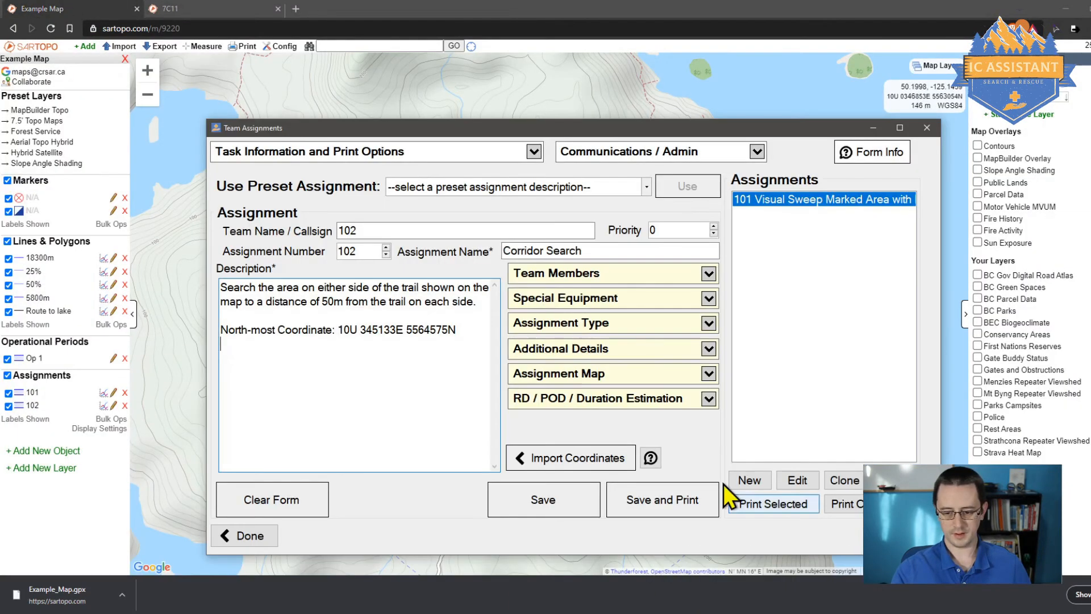
left_click(548, 510)
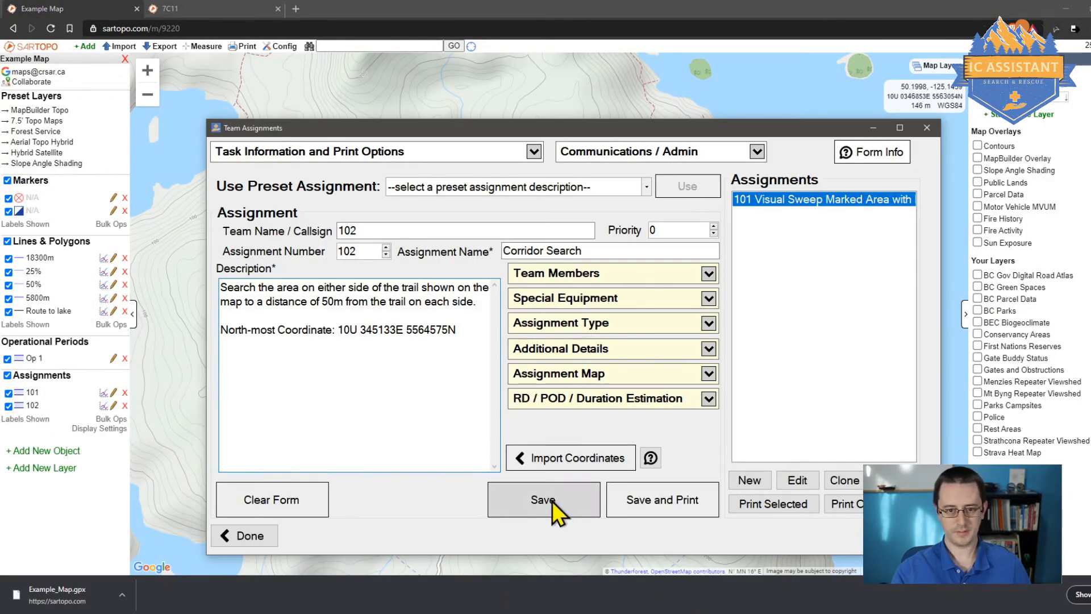
Step: Import track 101's four coordinates from Example_Map.gpx into assignment 101's description
left_click(762, 215)
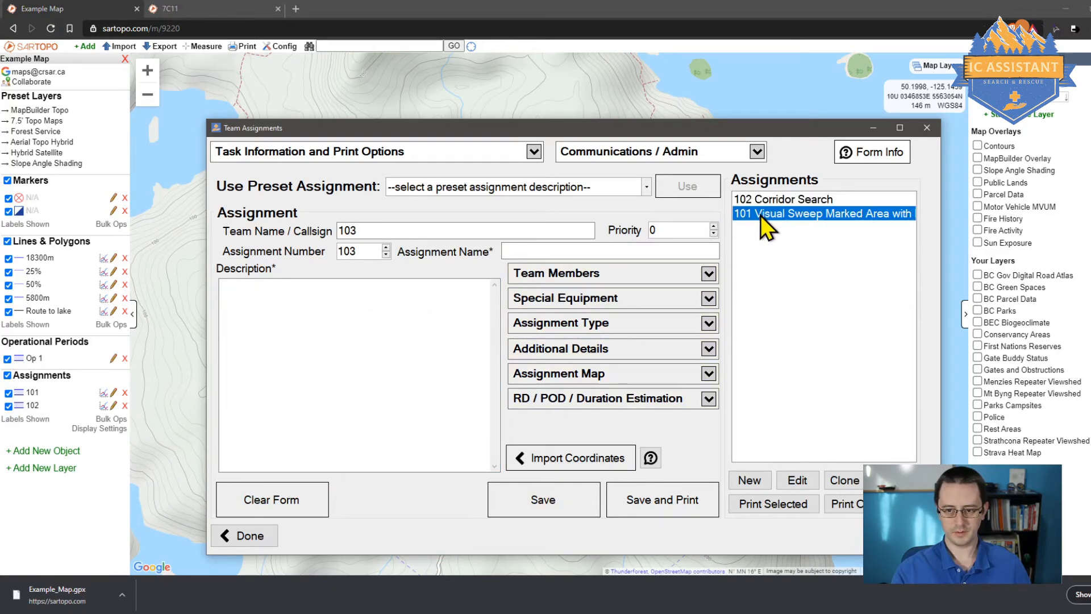
left_click(544, 463)
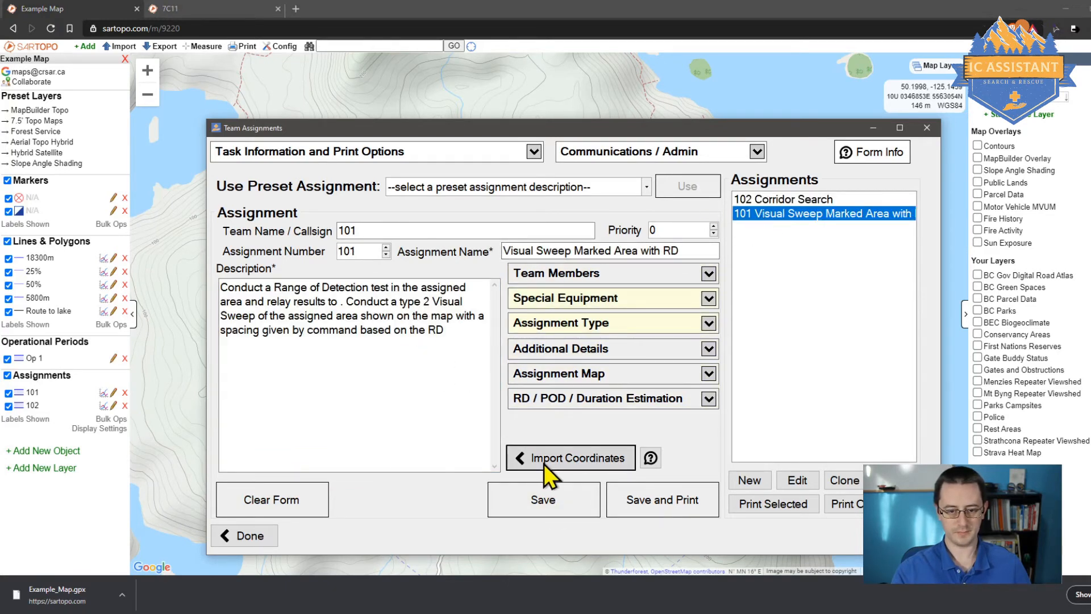
double_click(370, 239)
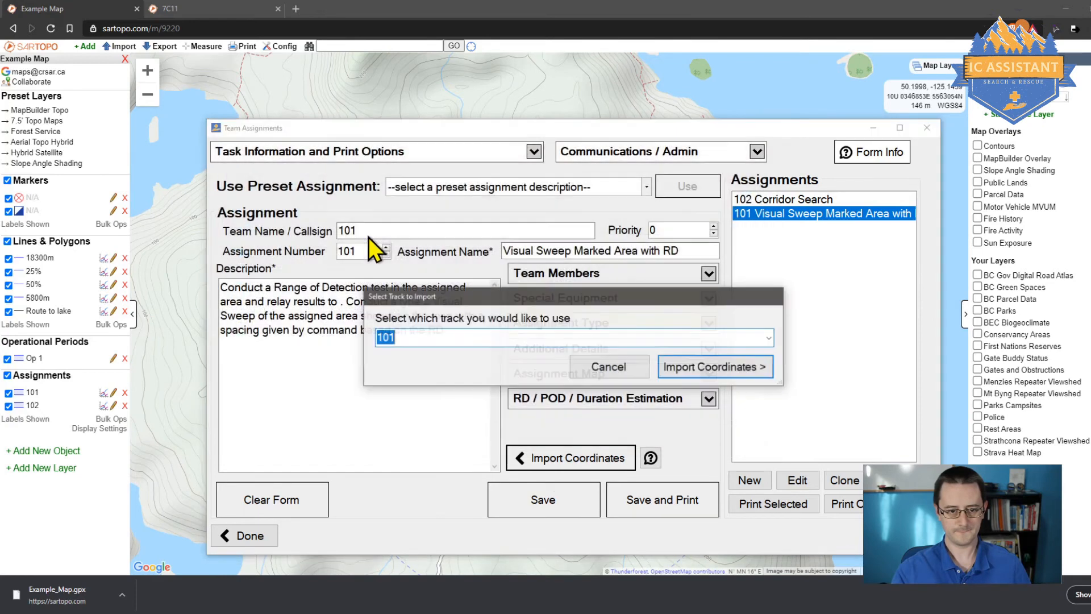
left_click(700, 371)
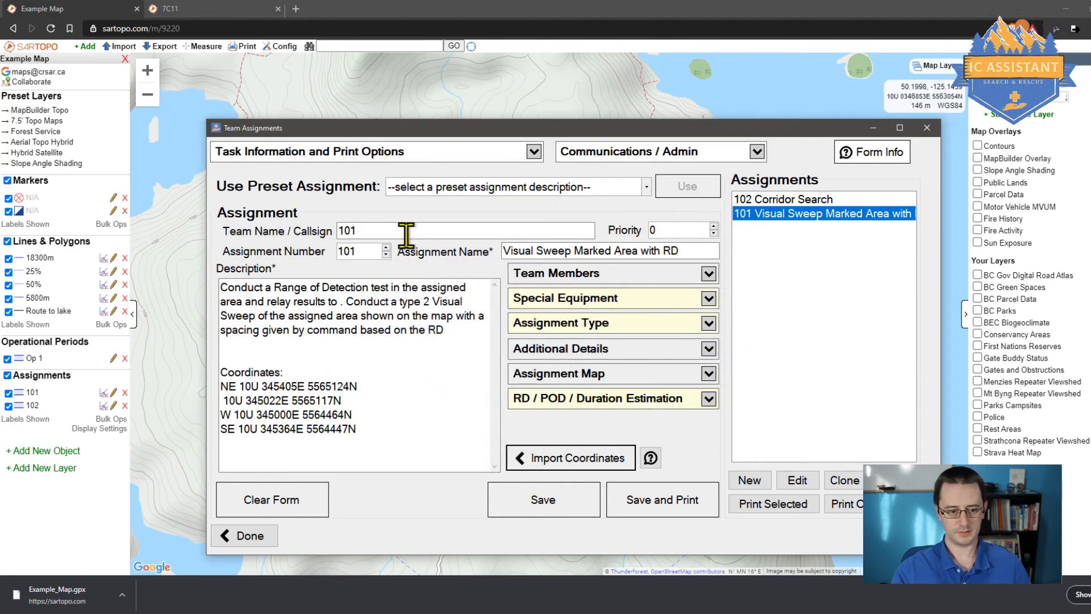
left_click_drag(390, 441, 219, 388)
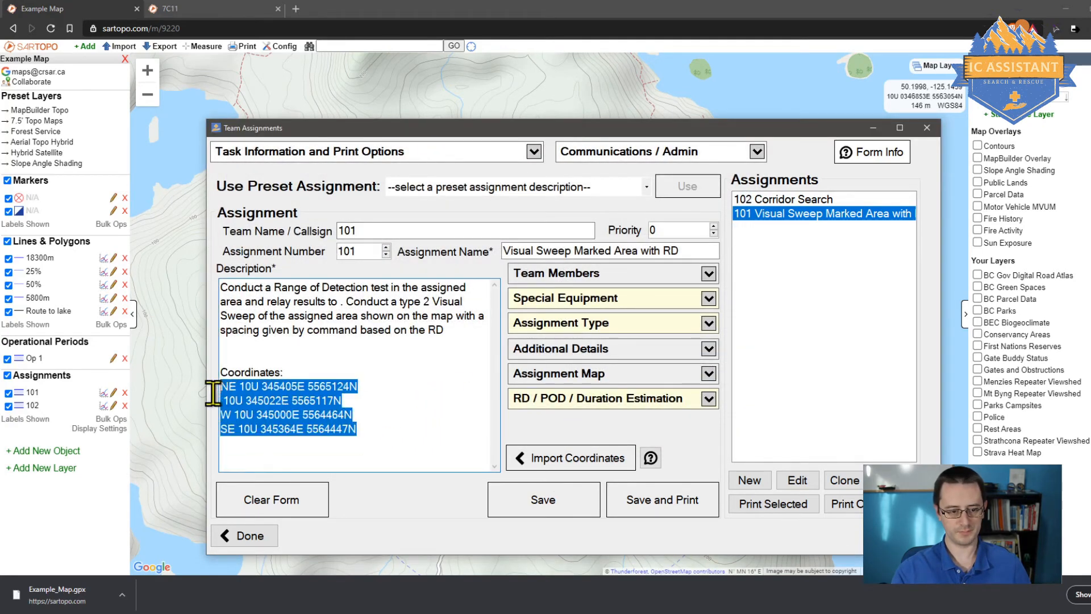
left_click(390, 410)
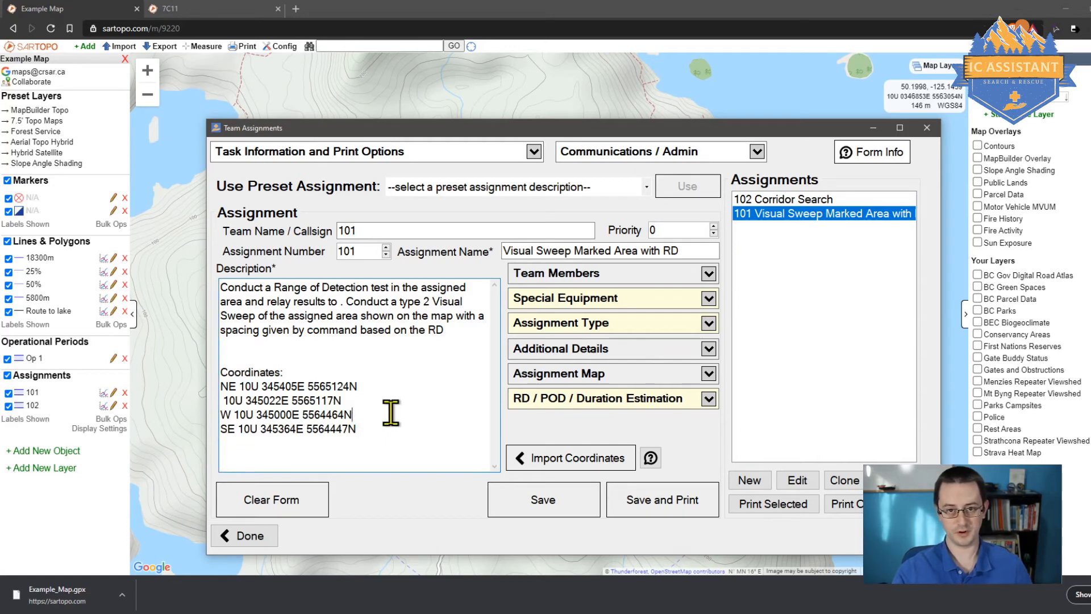
left_click_drag(399, 445, 154, 383)
left_click(397, 399)
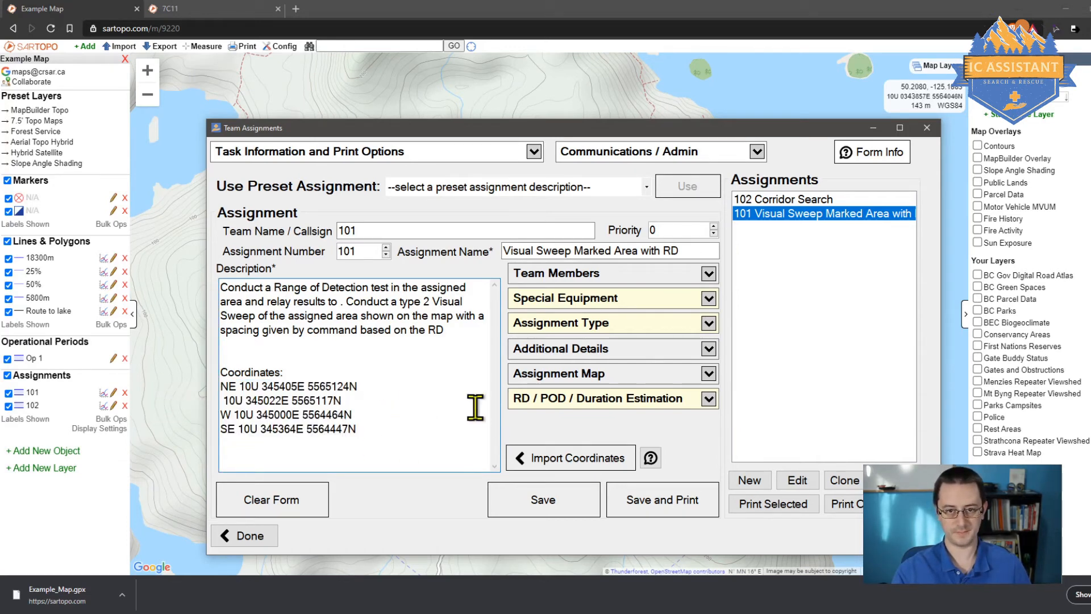
Step: Save assignment 102 Corridor Search and print it as an ICS 204 PDF
left_click(788, 199)
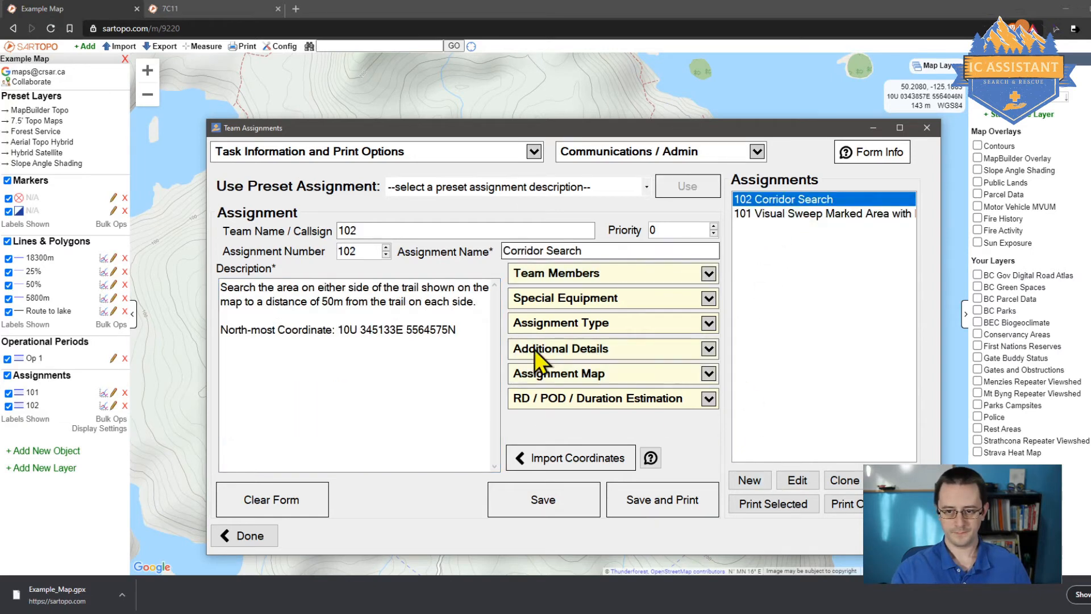
left_click(461, 383)
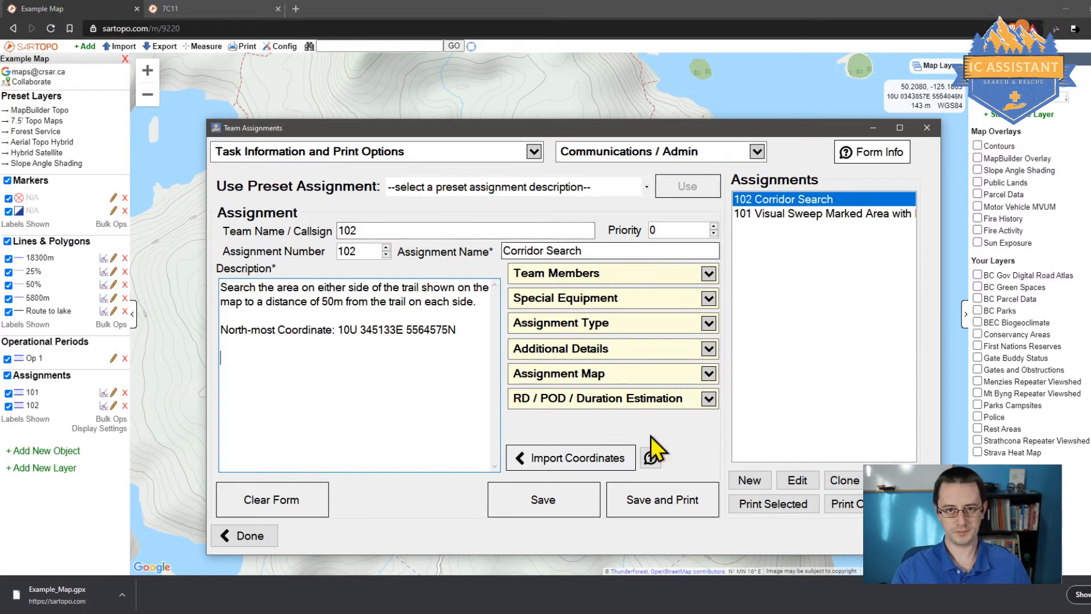
left_click(677, 513)
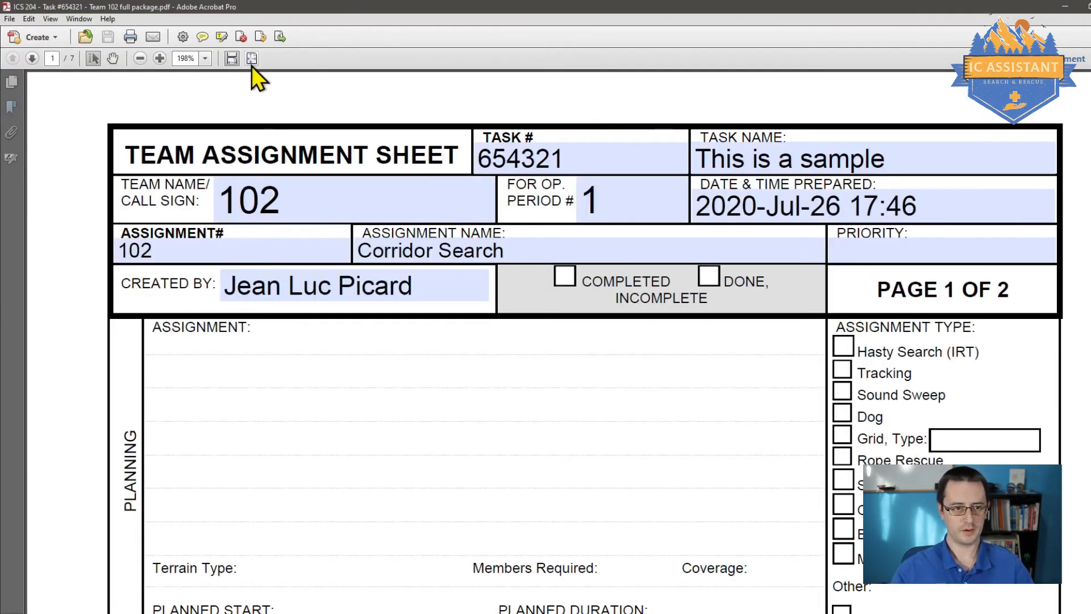
Step: Fit the Team 102 PDF to the page, check its RADeMS line, and scroll through to page 7
left_click(253, 59)
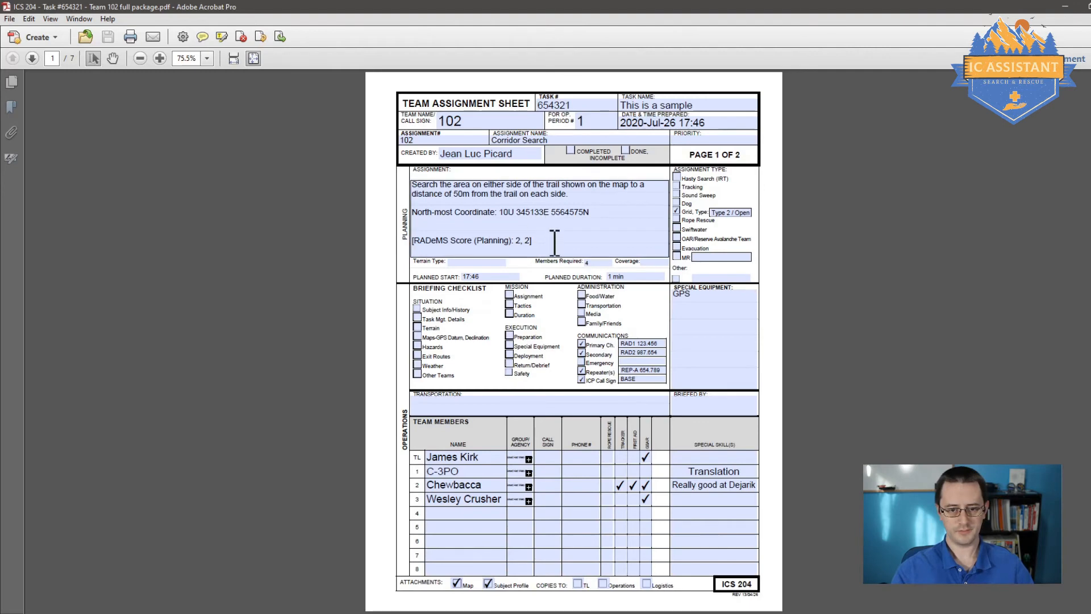
left_click_drag(555, 242, 404, 241)
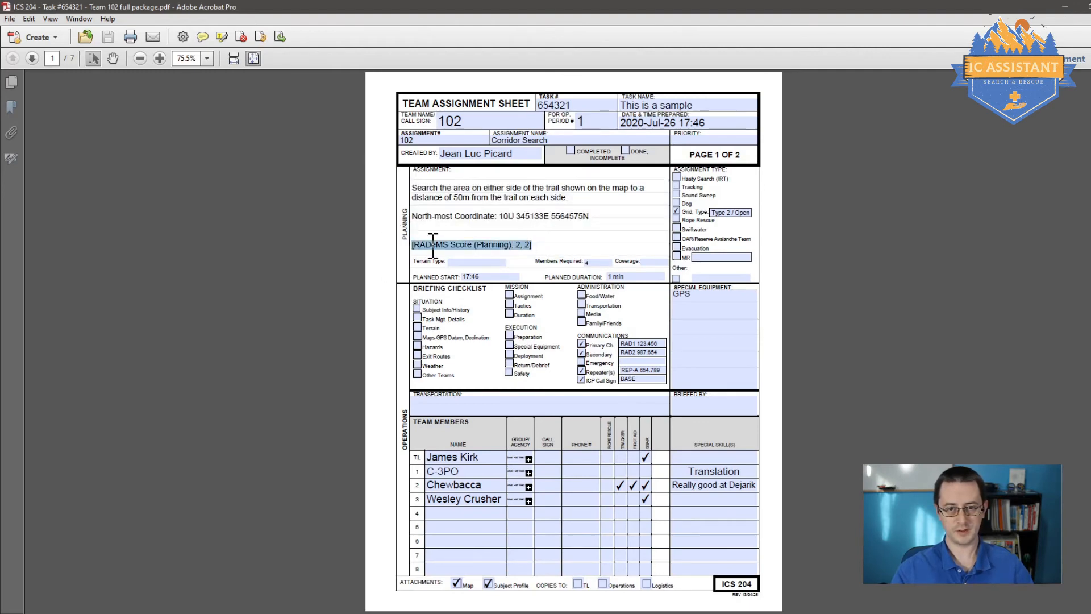
left_click(579, 245)
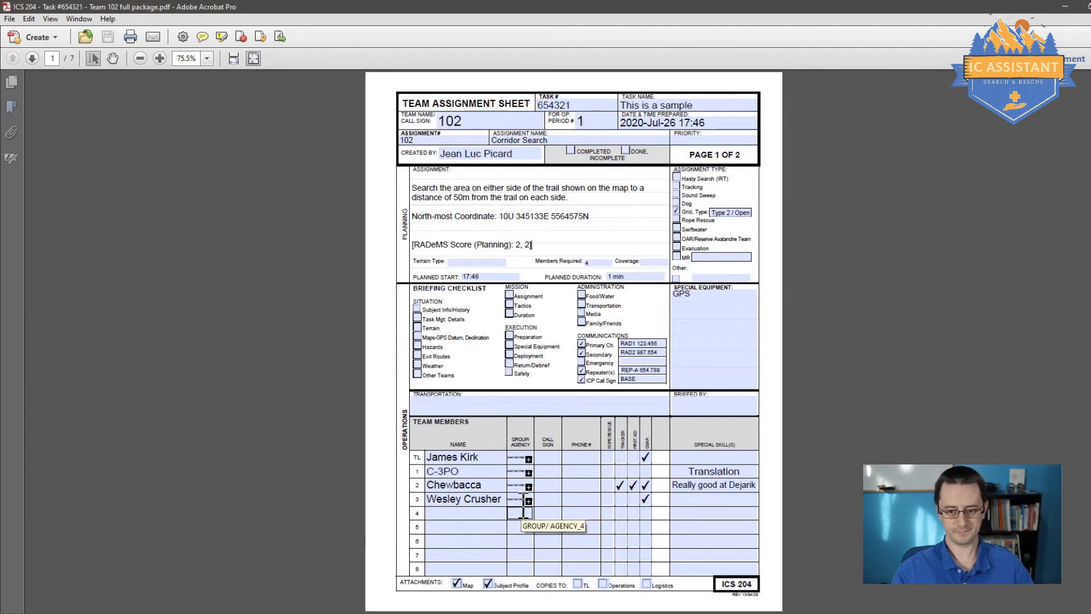
scroll(523, 512, "down", 1)
scroll(644, 402, "up", 1)
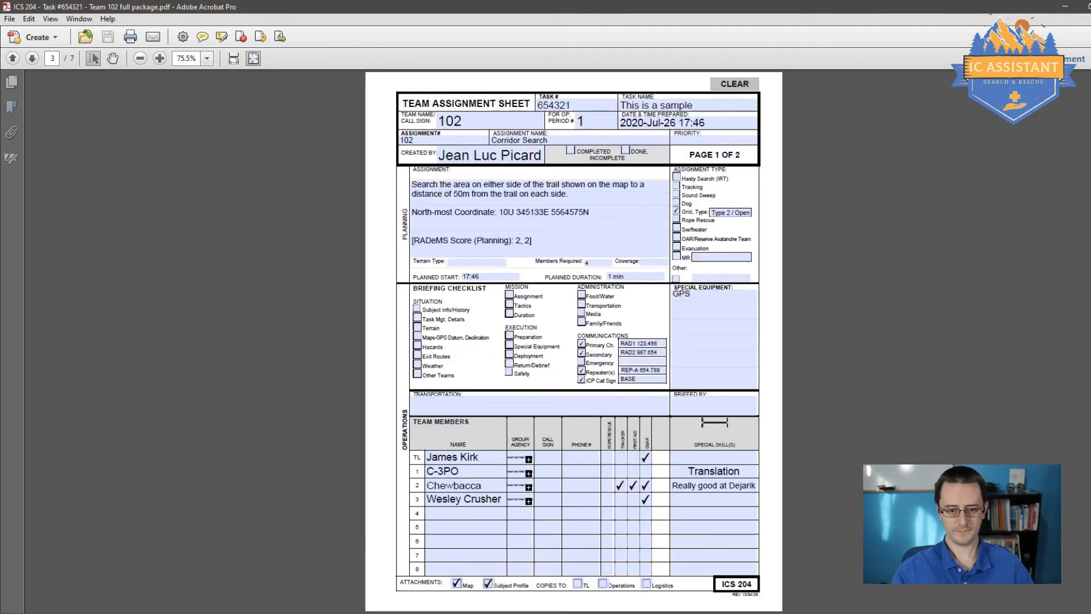
scroll(714, 433, "down", 3)
scroll(648, 381, "down", 2)
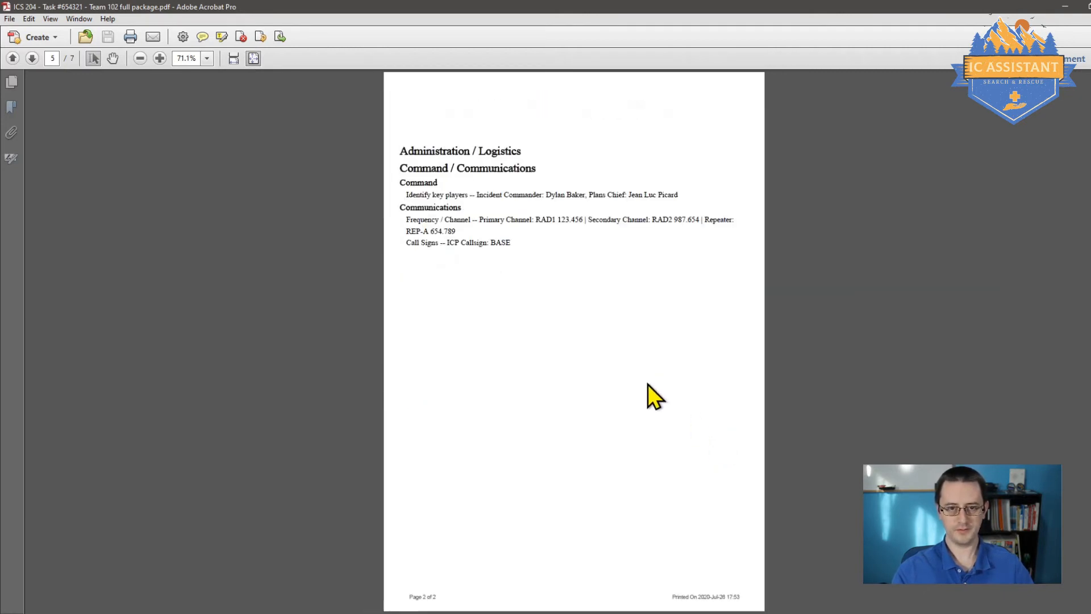
scroll(648, 382, "down", 1)
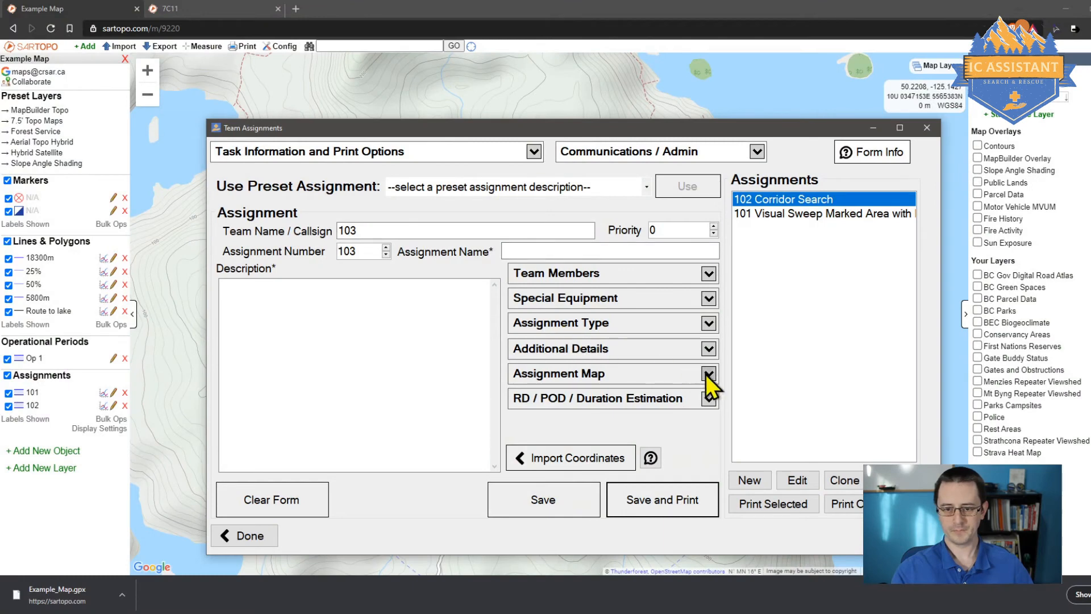
Step: Edit assignment 101 Visual Sweep and paste the SARTopo PDF link under Assignment Map
left_click(803, 214)
left_click(800, 199)
left_click(811, 214)
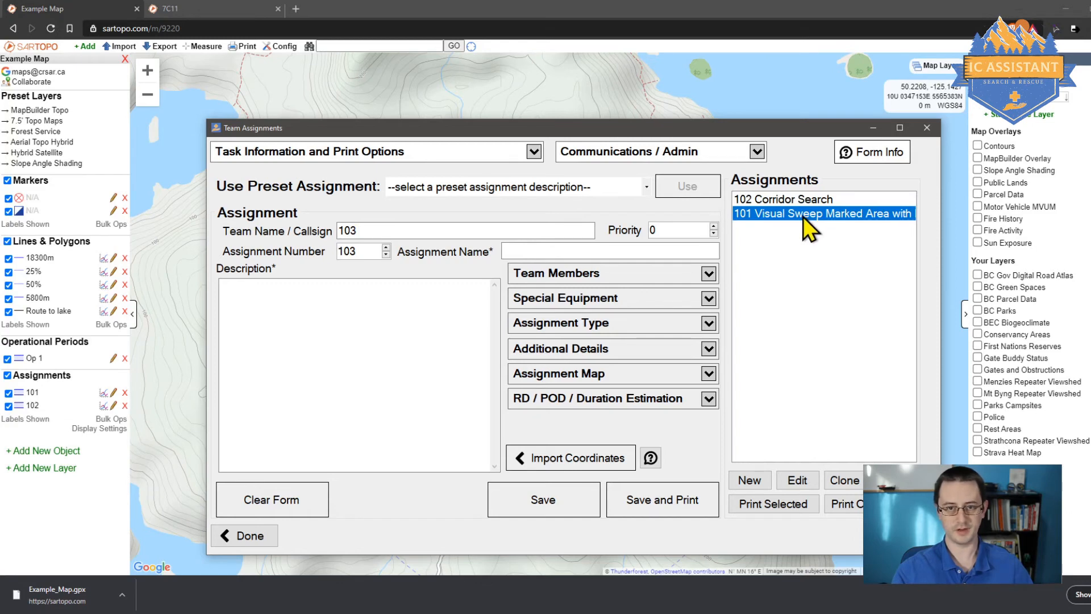
left_click(798, 481)
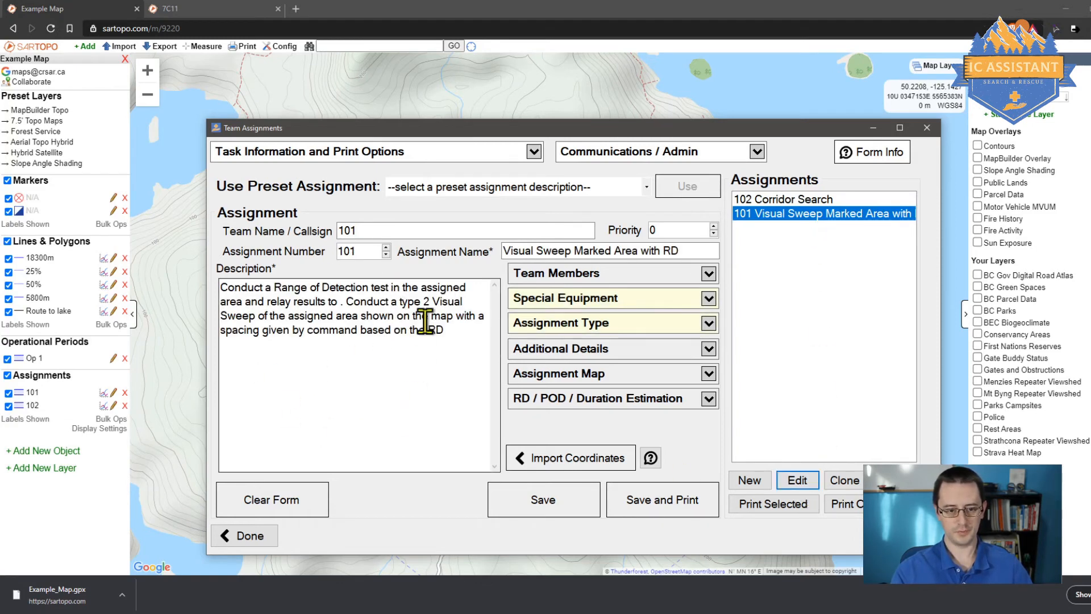
left_click(588, 371)
left_click(660, 426)
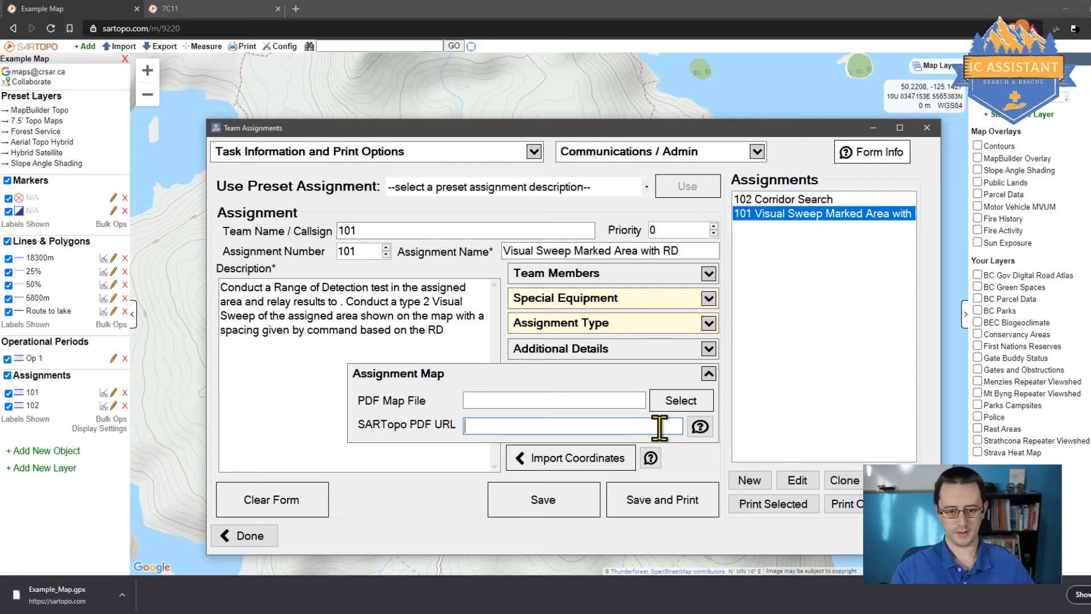
left_click(619, 376)
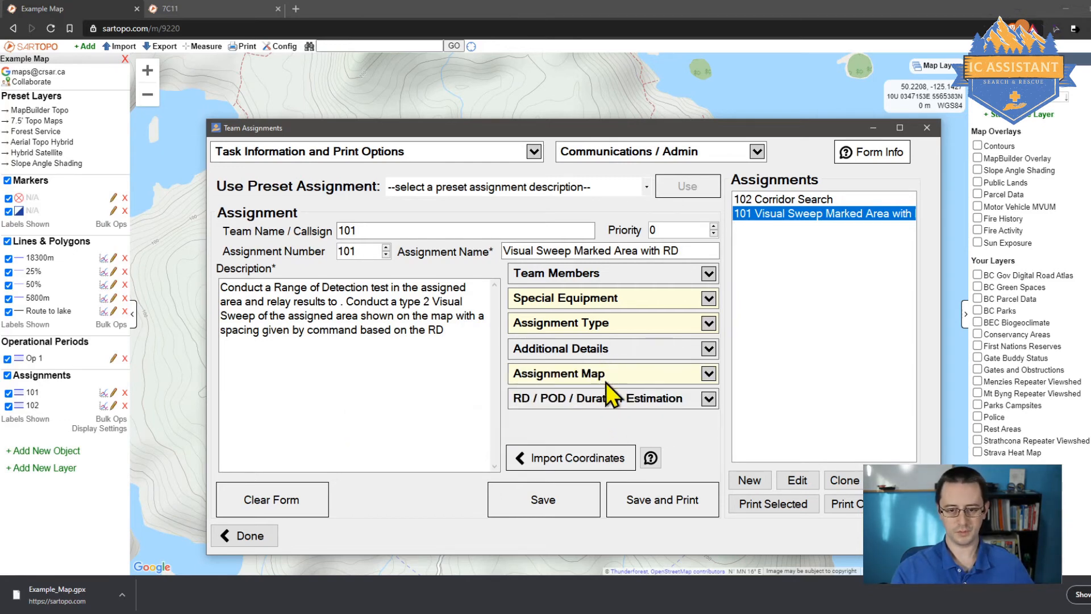
Step: Import track 101's coordinates from Example_Map.gpx, then save and print assignment 101
left_click(603, 459)
double_click(370, 241)
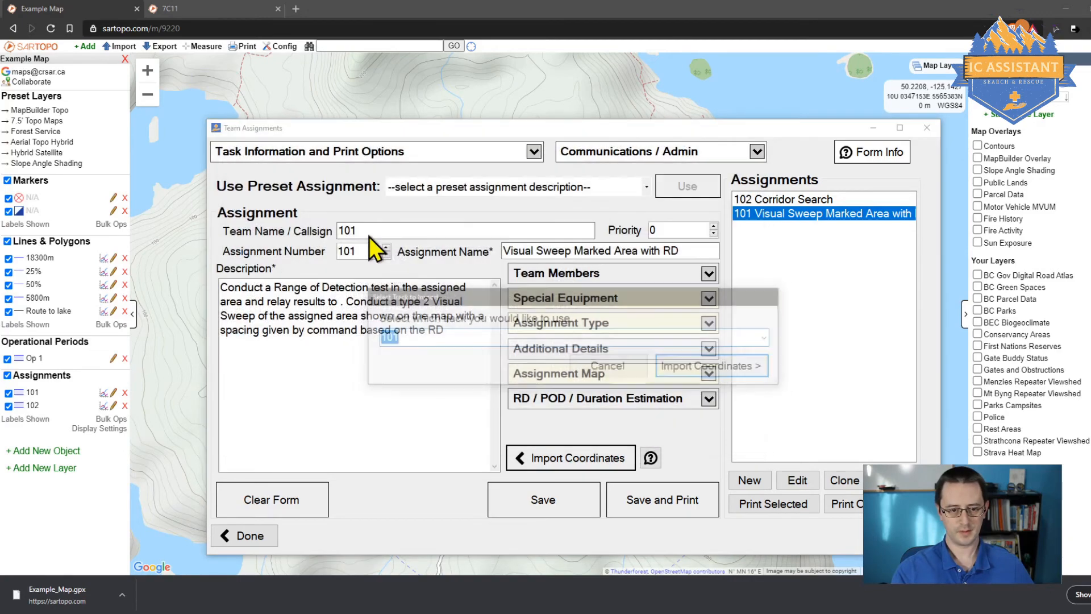
left_click(707, 358)
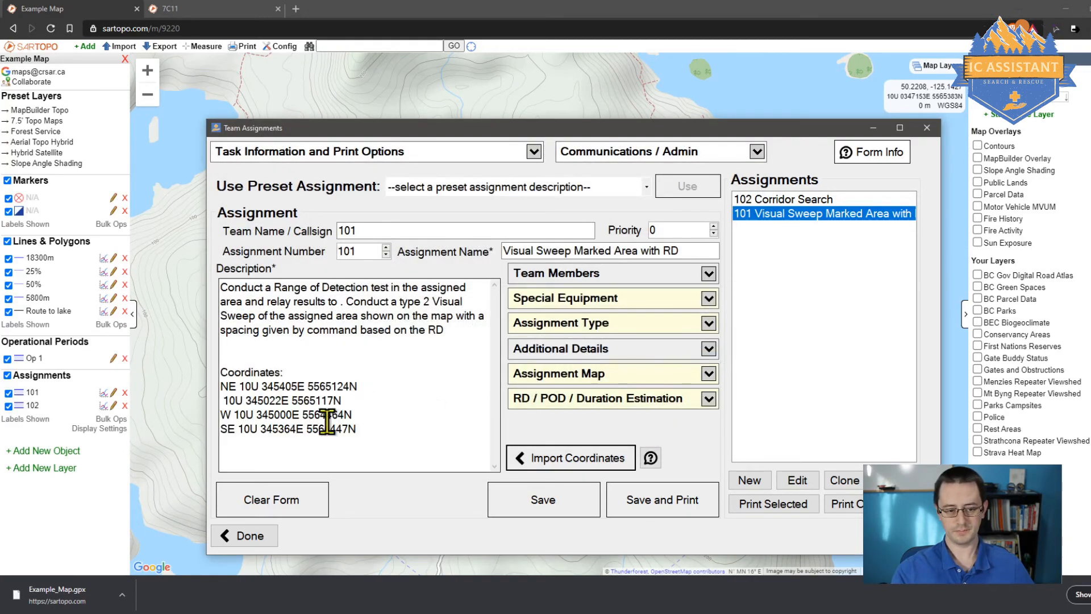
left_click(659, 507)
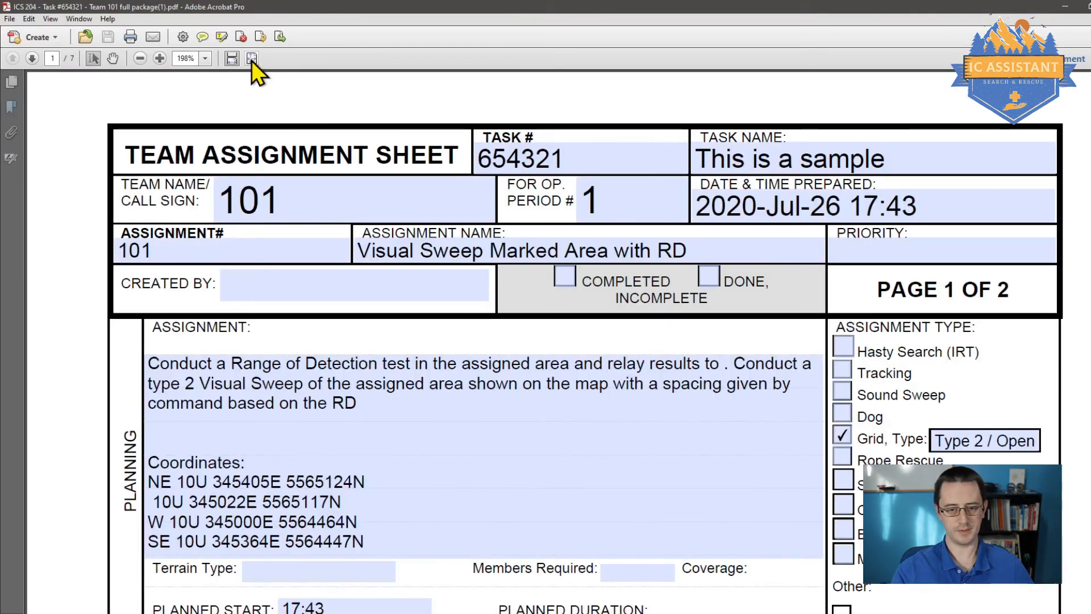
Step: Fit team 101's ICS 204 to the window, check its coordinates, and scroll to the map page
left_click(252, 59)
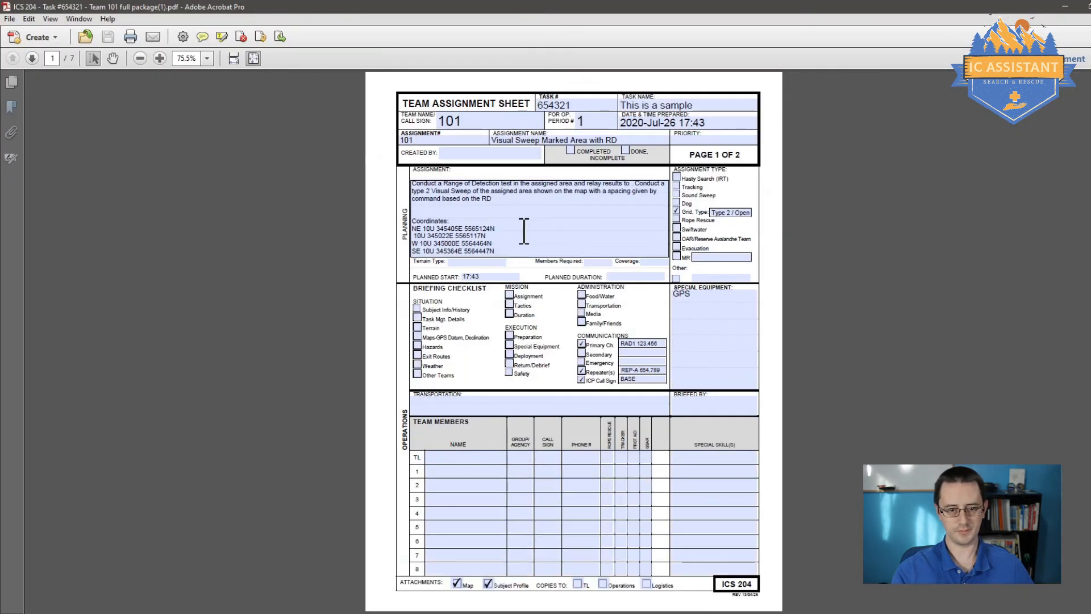
left_click_drag(496, 241, 419, 213)
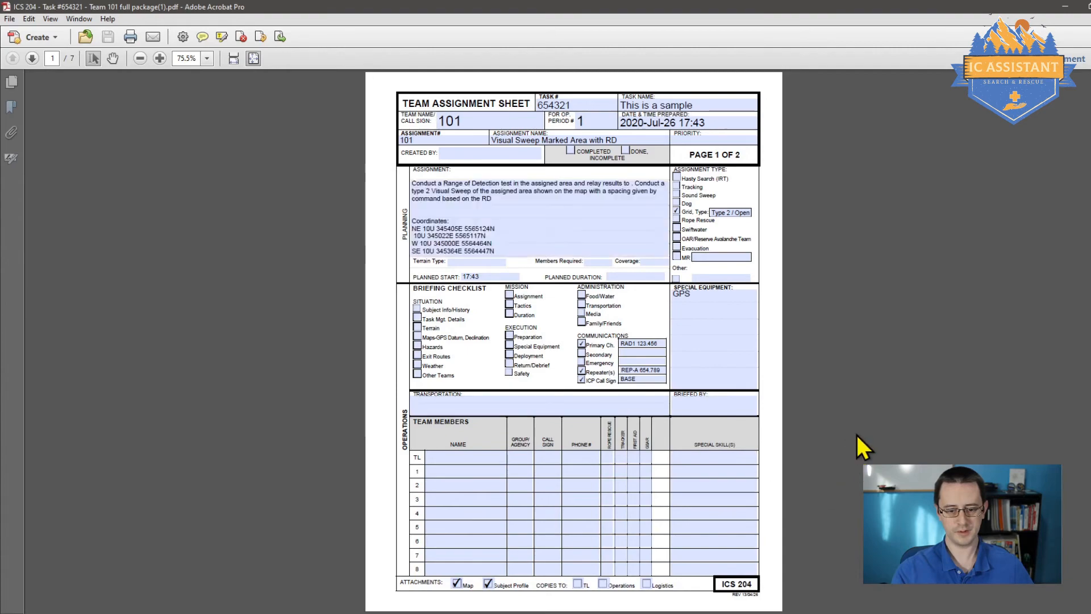
scroll(841, 406, "down", 4)
scroll(842, 407, "down", 2)
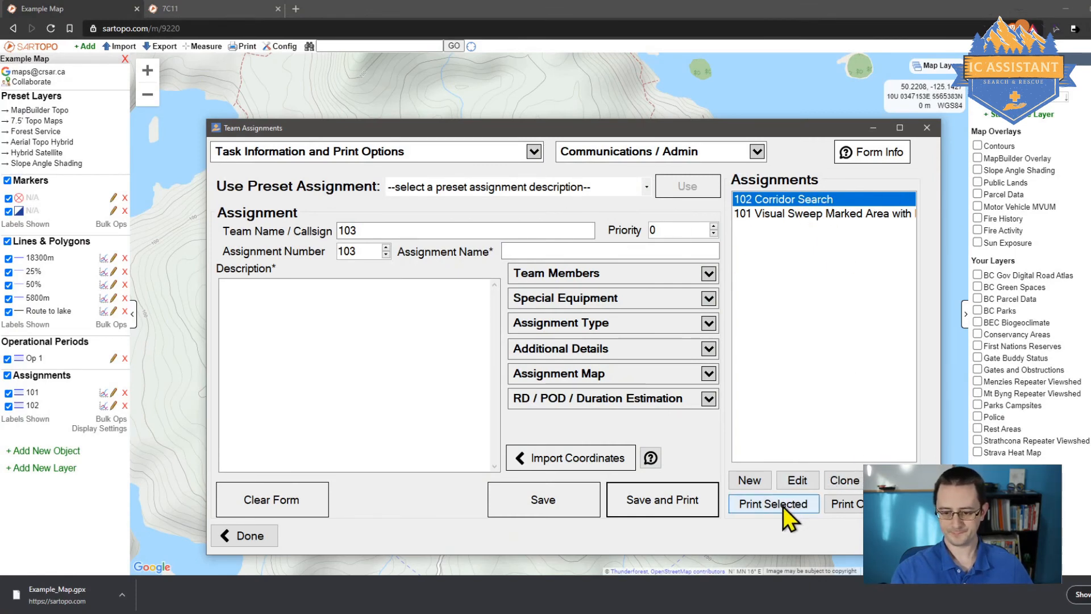
Step: Select assignments 101 Visual Sweep and 102 Corridor Search together and print both packages
left_click(789, 213)
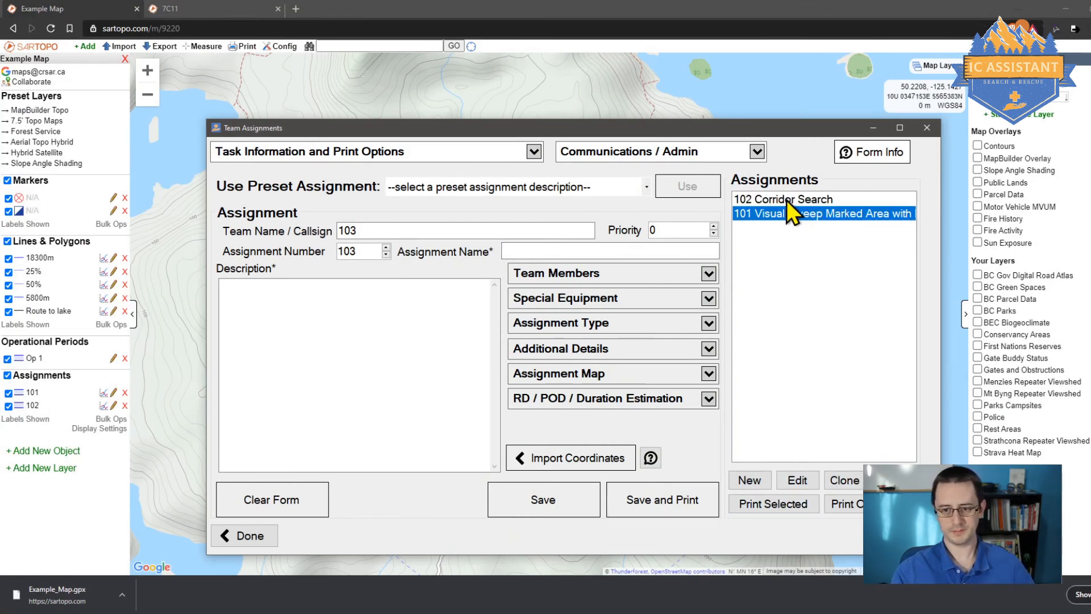
left_click(787, 200, "ctrl")
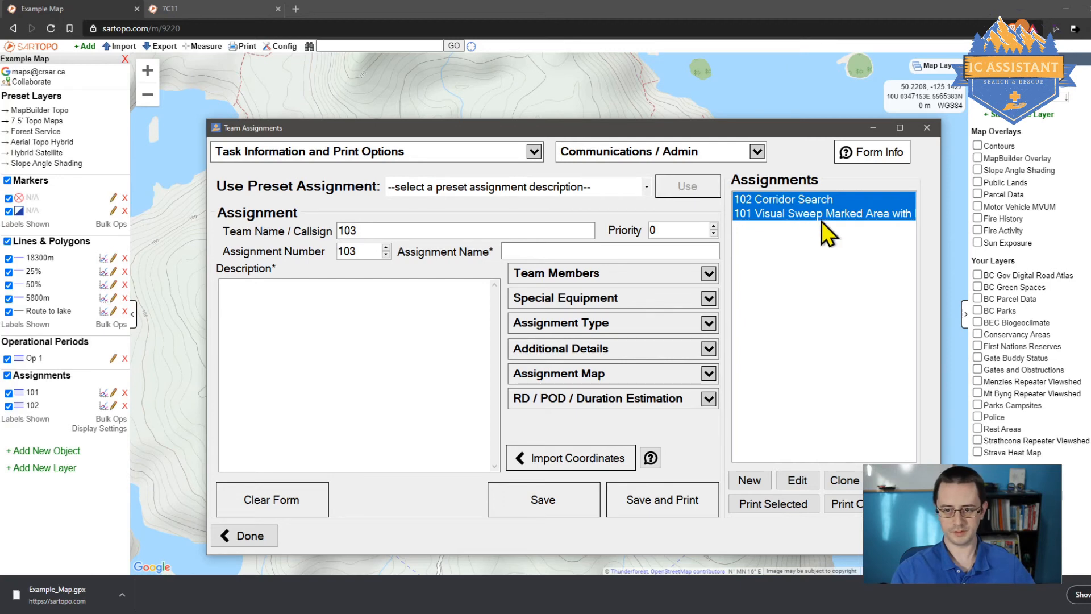
left_click(765, 509)
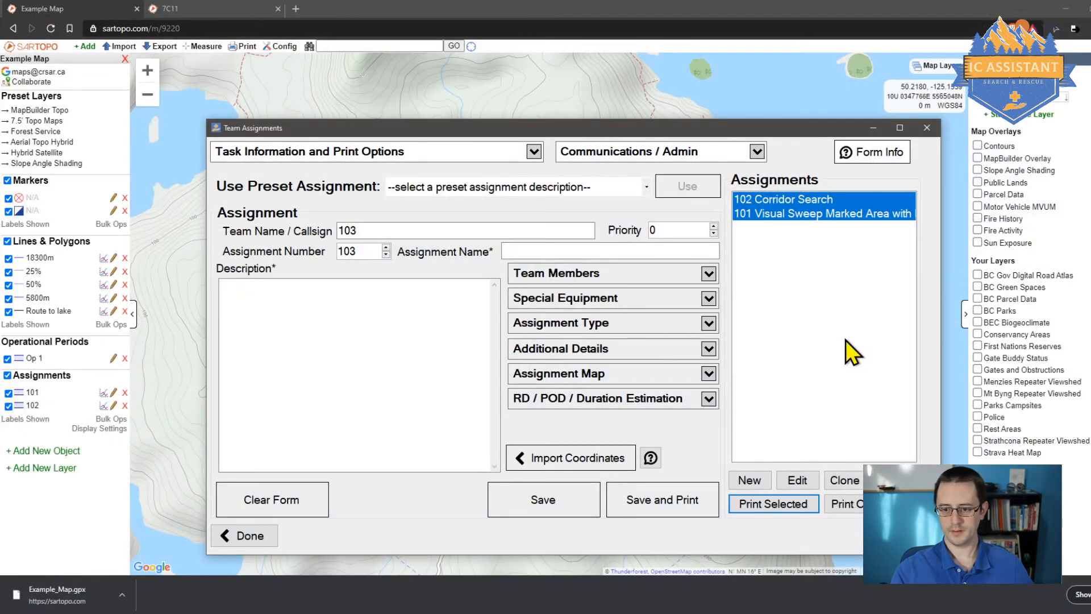
left_click(796, 199)
left_click(780, 213)
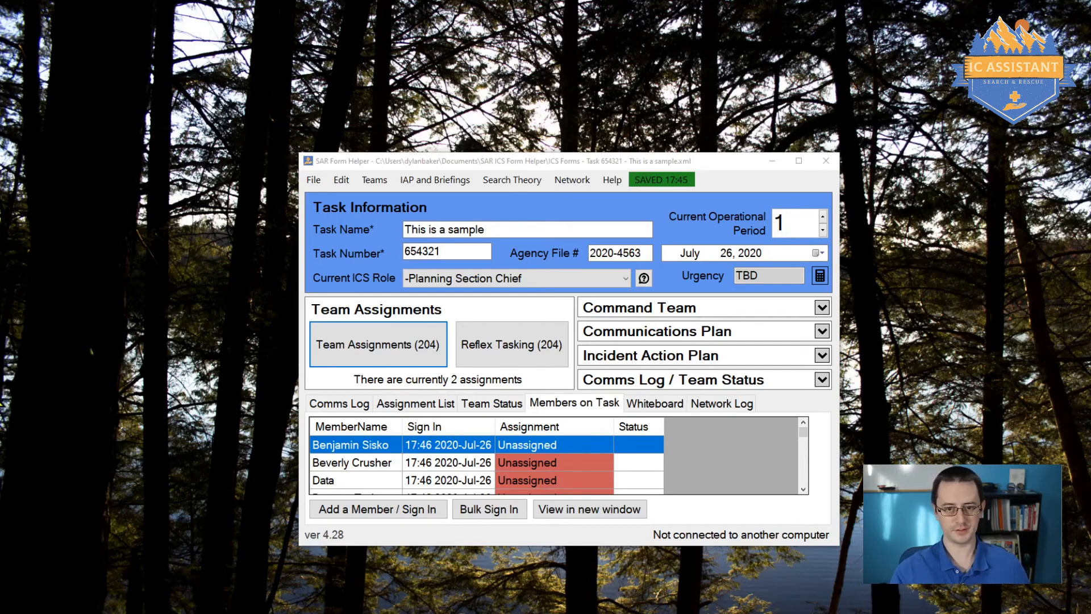
Step: Start Reflex Tasking with Hiker as the subject category and enlarge the wizard
left_click(506, 349)
left_click(465, 170)
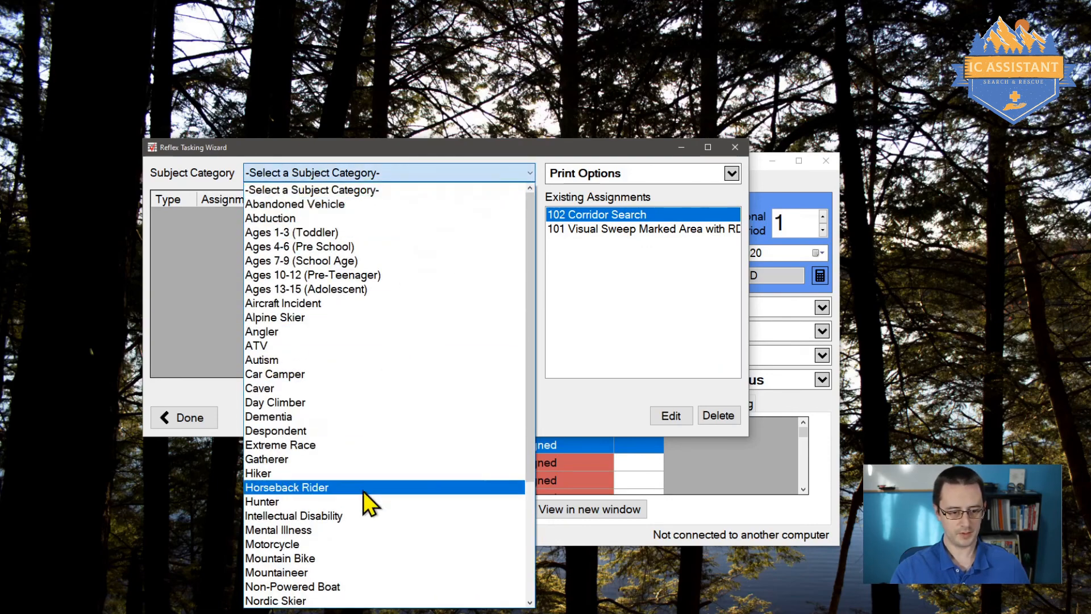
left_click(354, 476)
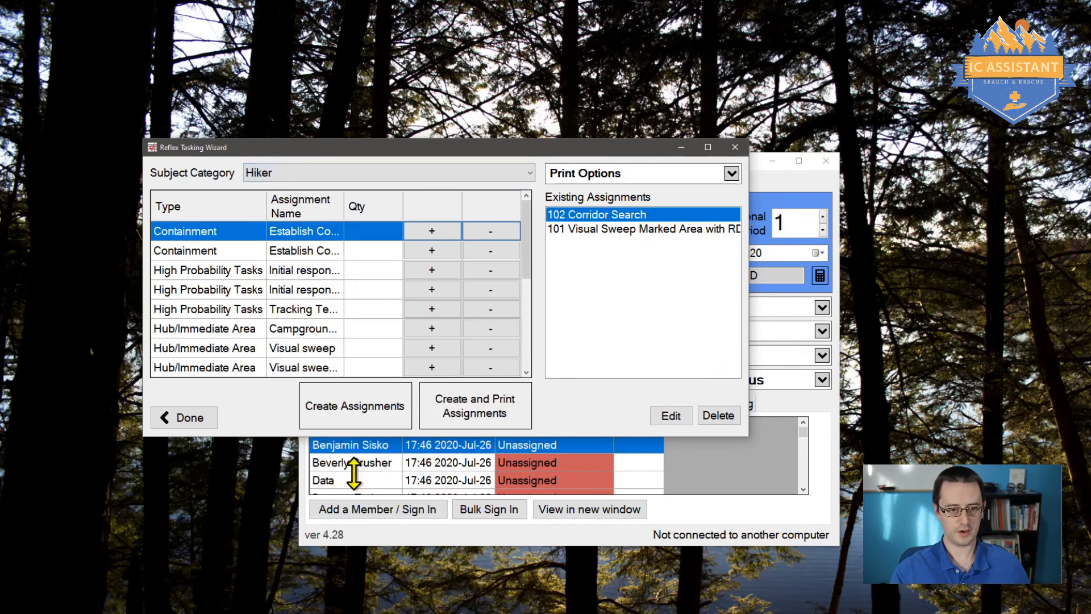
left_click(755, 443)
left_click_drag(746, 441, 950, 597)
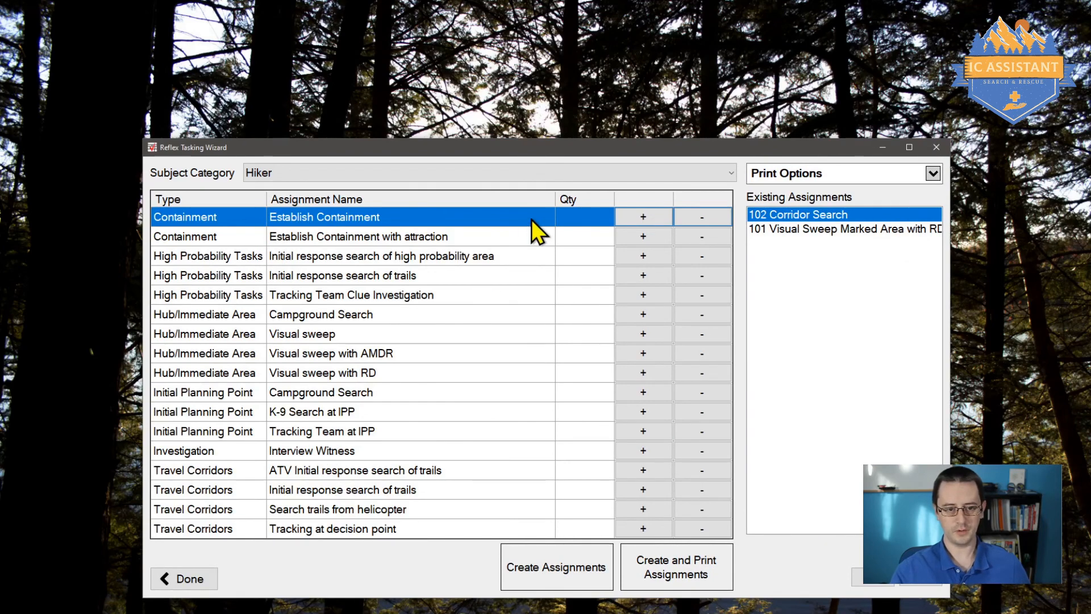
Step: Add two Visual sweeps, a Campground Search, a Tracking Team at IPP and an ATV search, then create them
left_click(640, 334)
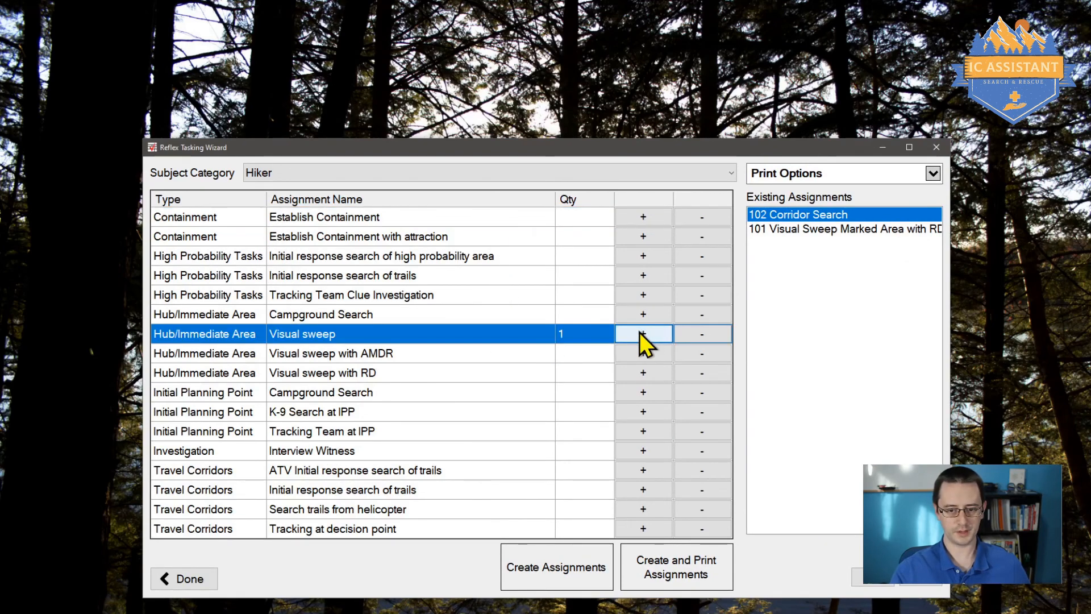
left_click(640, 333)
left_click(643, 393)
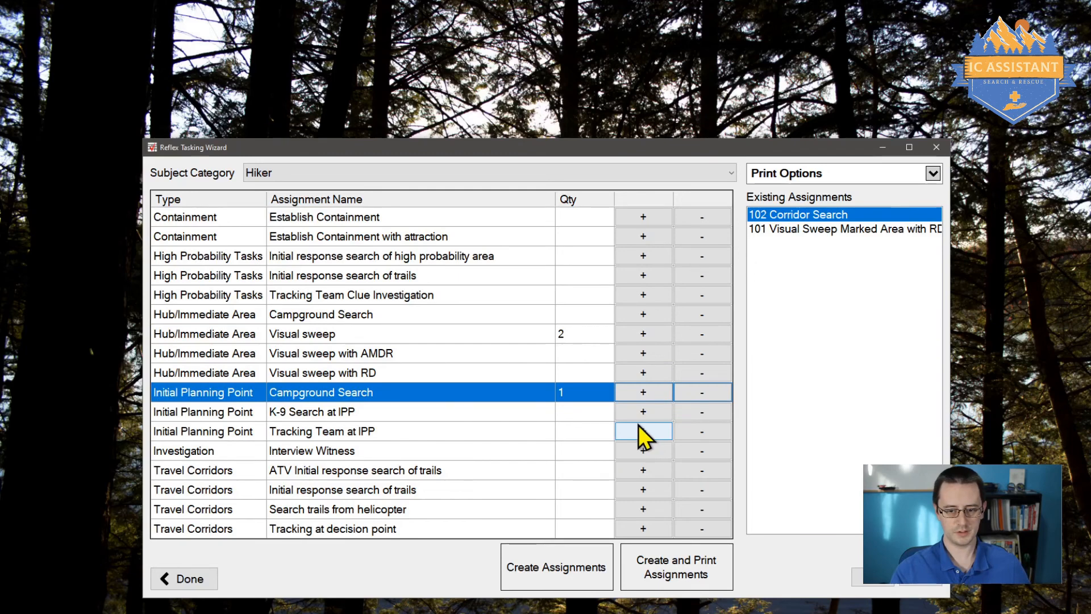
left_click(643, 432)
left_click(644, 469)
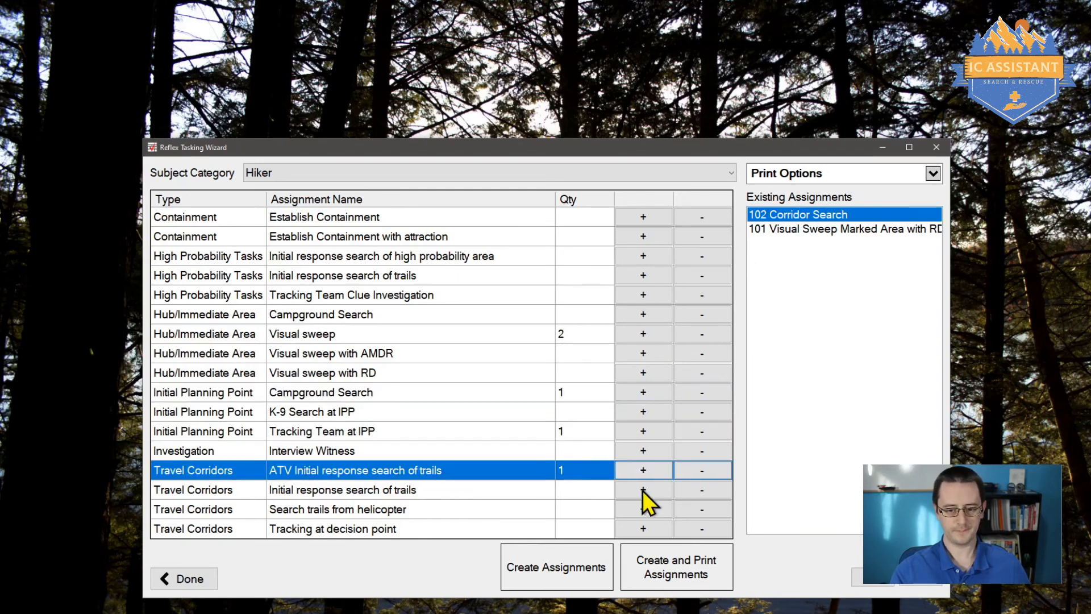
left_click(581, 566)
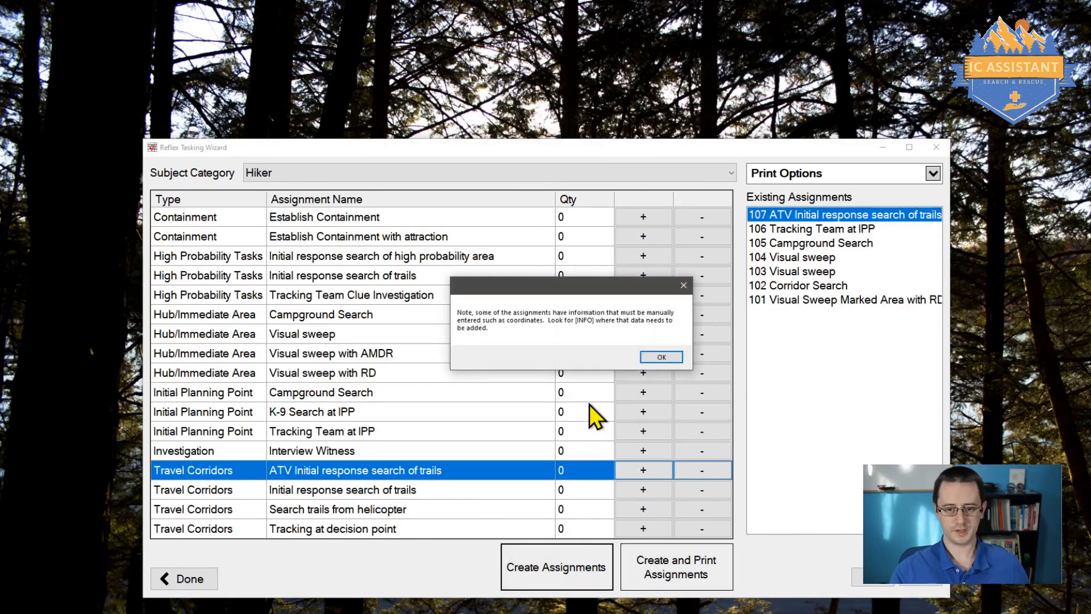
left_click(661, 357)
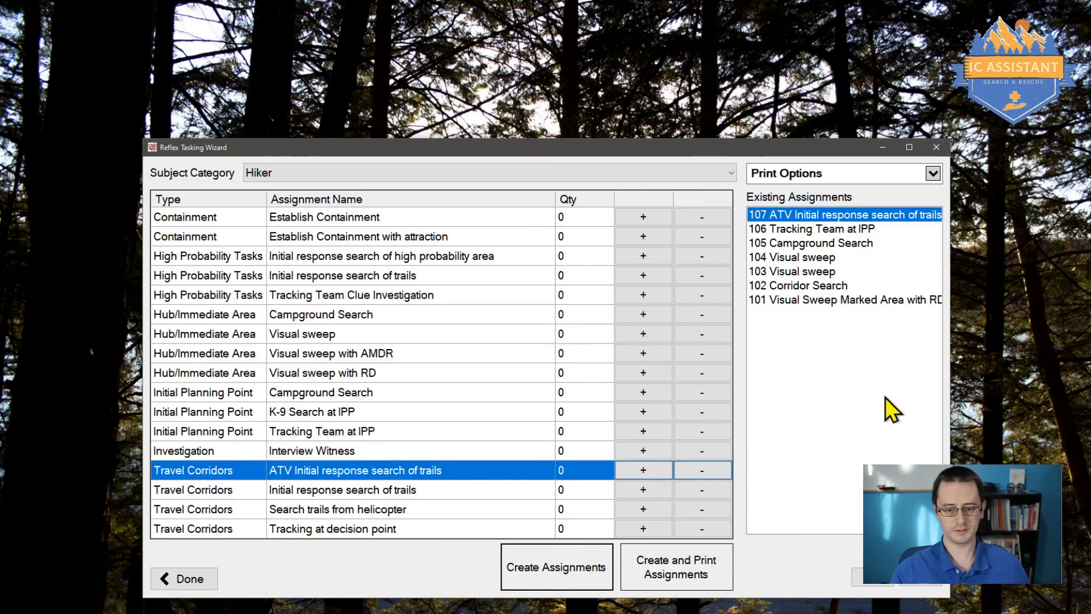
left_click(939, 149)
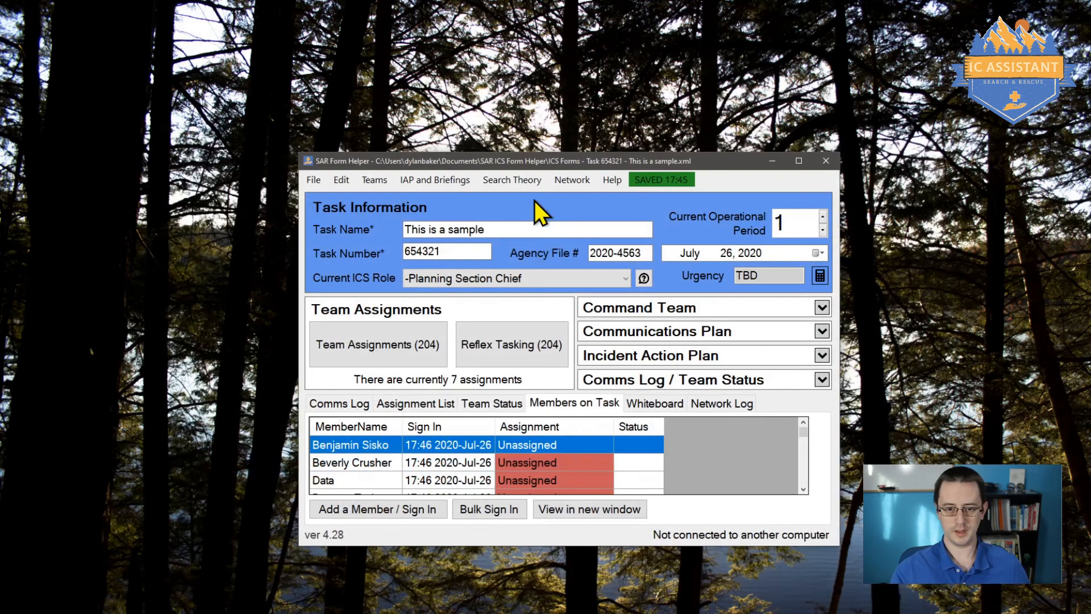
Step: Reopen the Reflex Tasking (204) wizard for Hiker, showing assignments 101 through 107
left_click(336, 181)
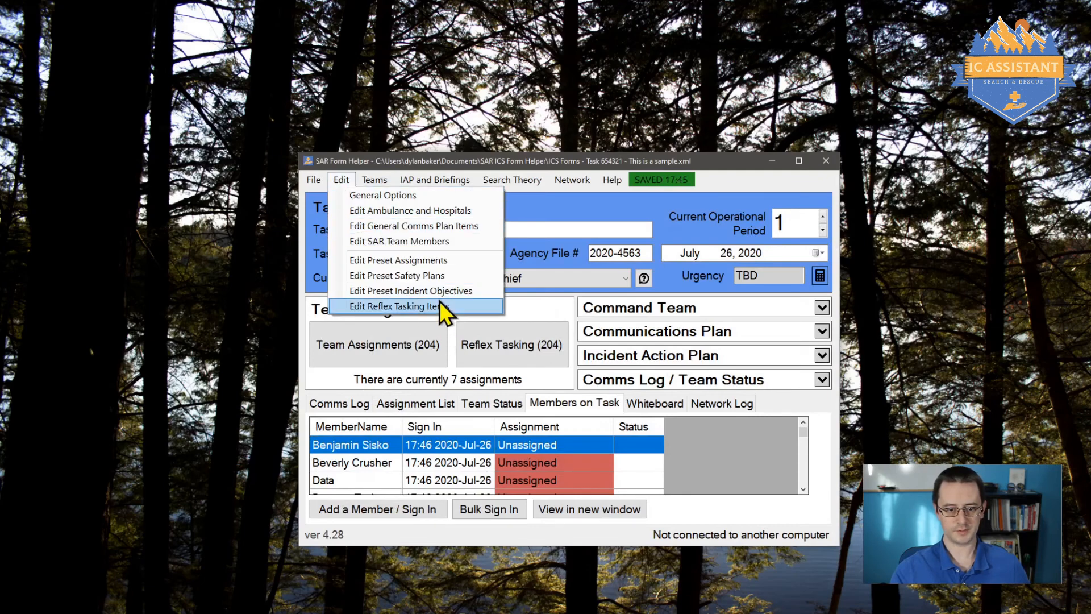
left_click(346, 178)
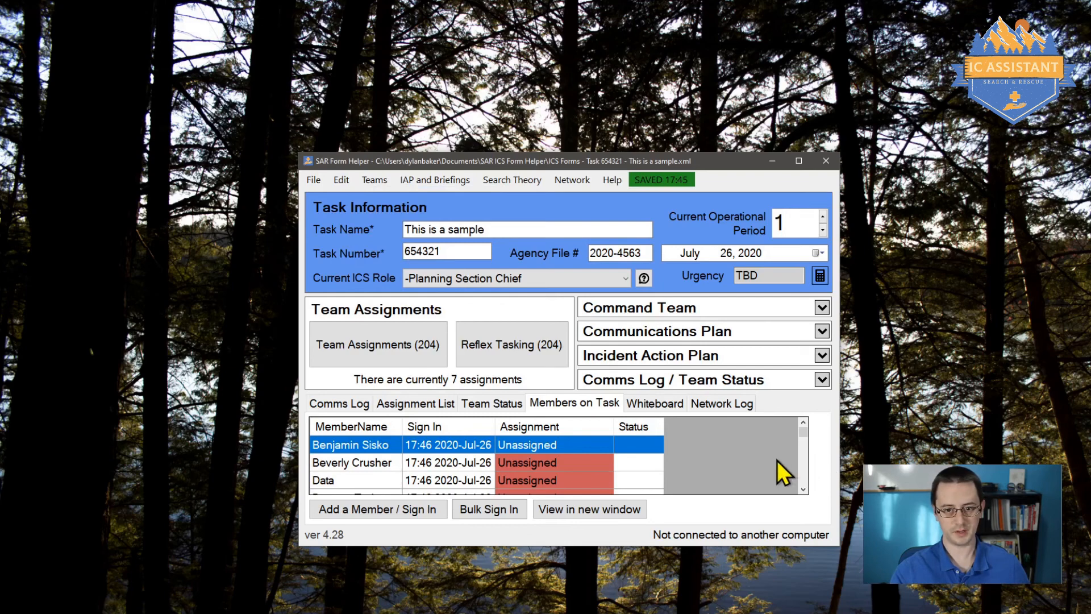
left_click(493, 333)
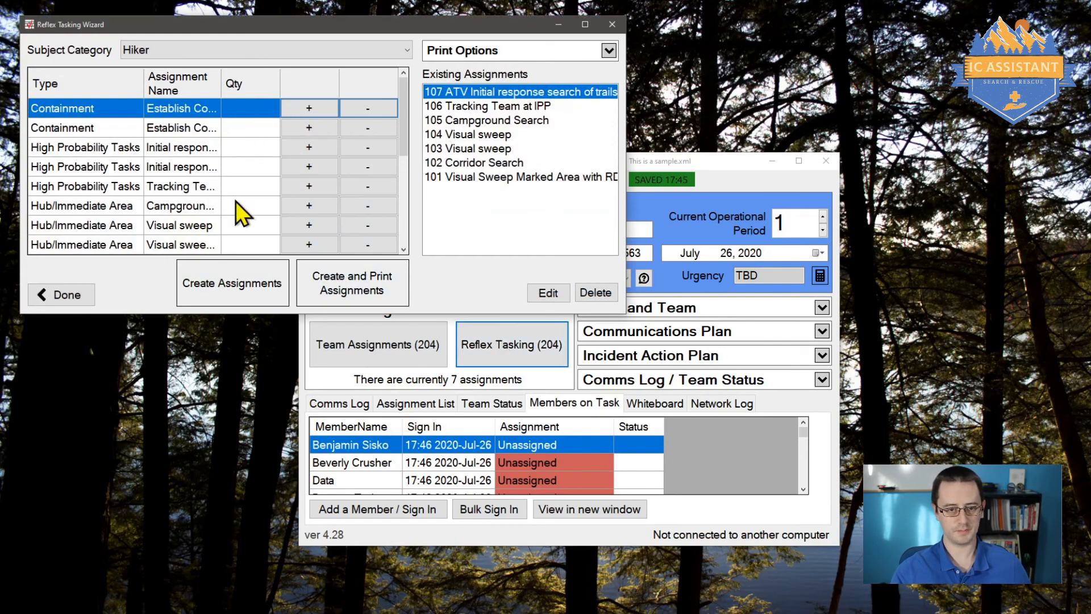